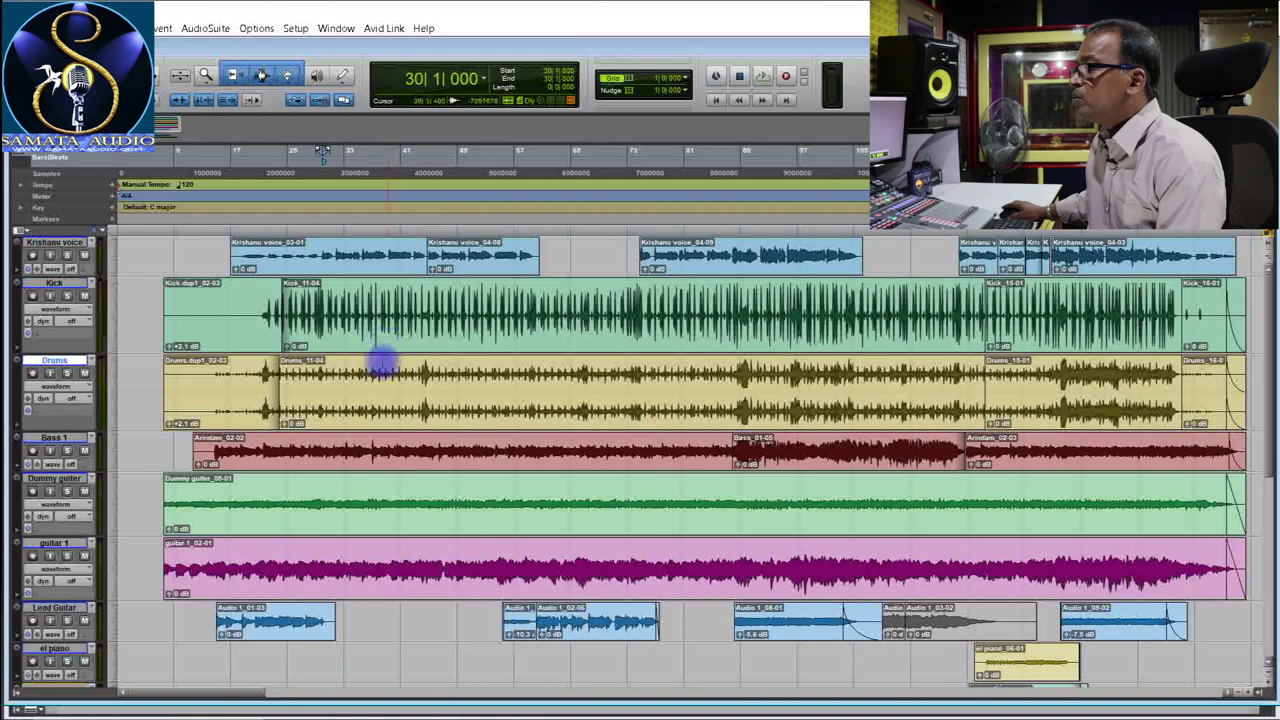
# - Show the mixer and create three new stereo audio tracks
pyautogui.scroll(-10, 343, 457)
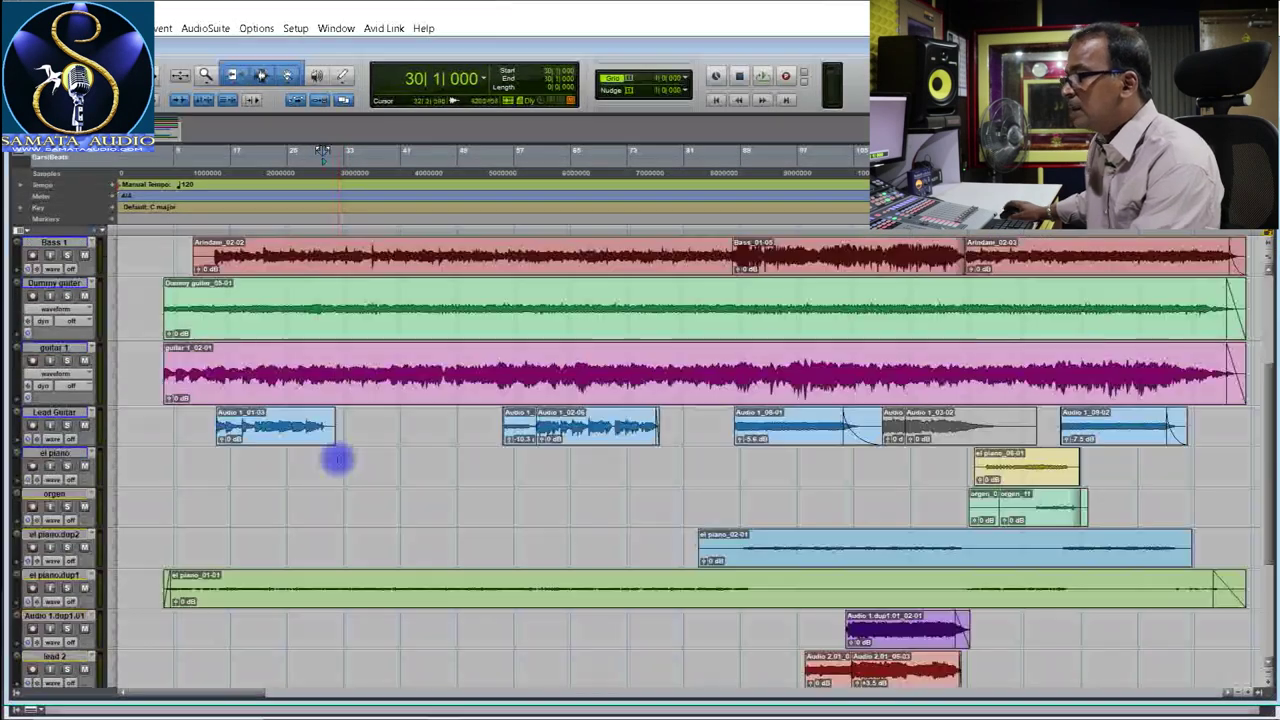
pyautogui.click(57, 533)
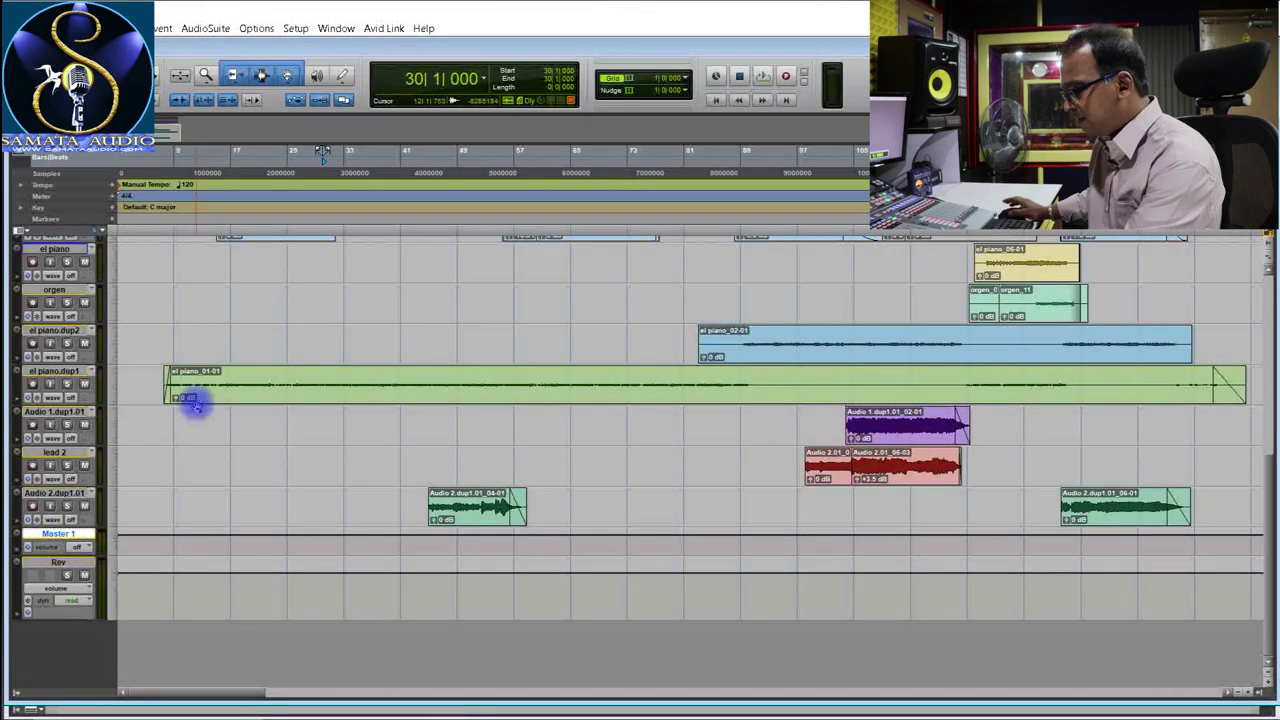
pyautogui.hotkey('ctrl', '=')
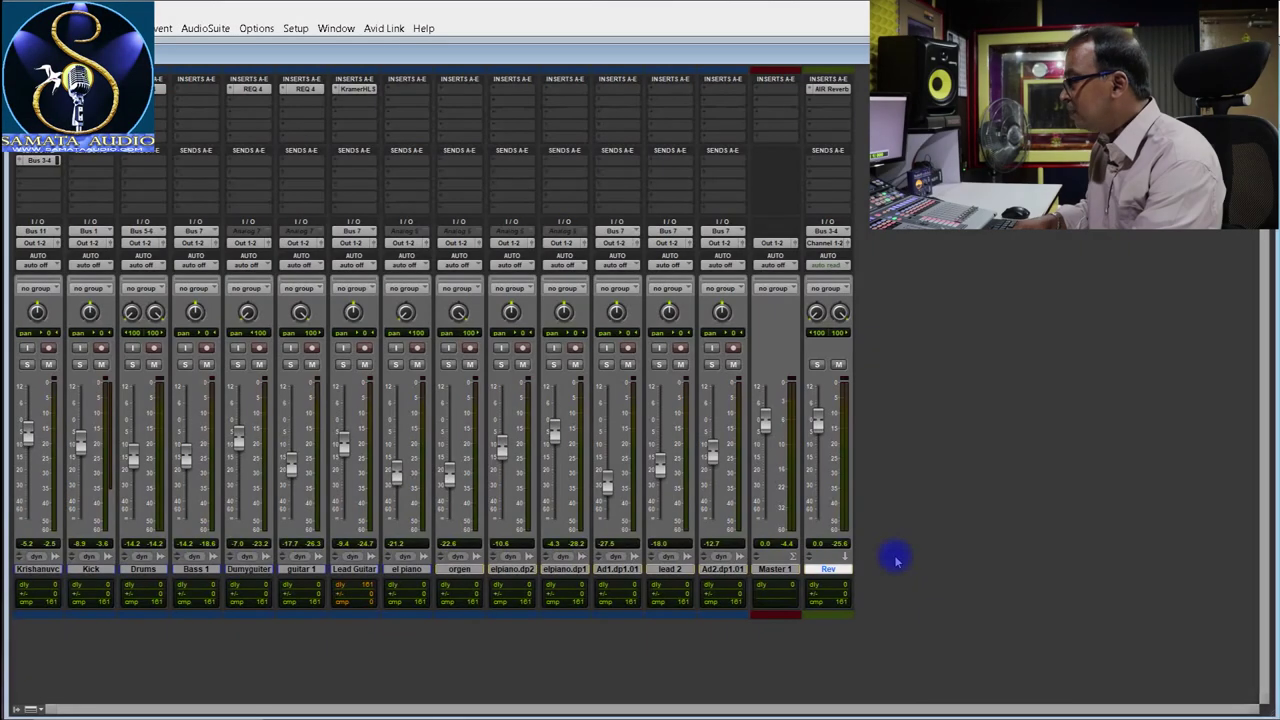
pyautogui.hotkey('ctrl', 'shift', 'n')
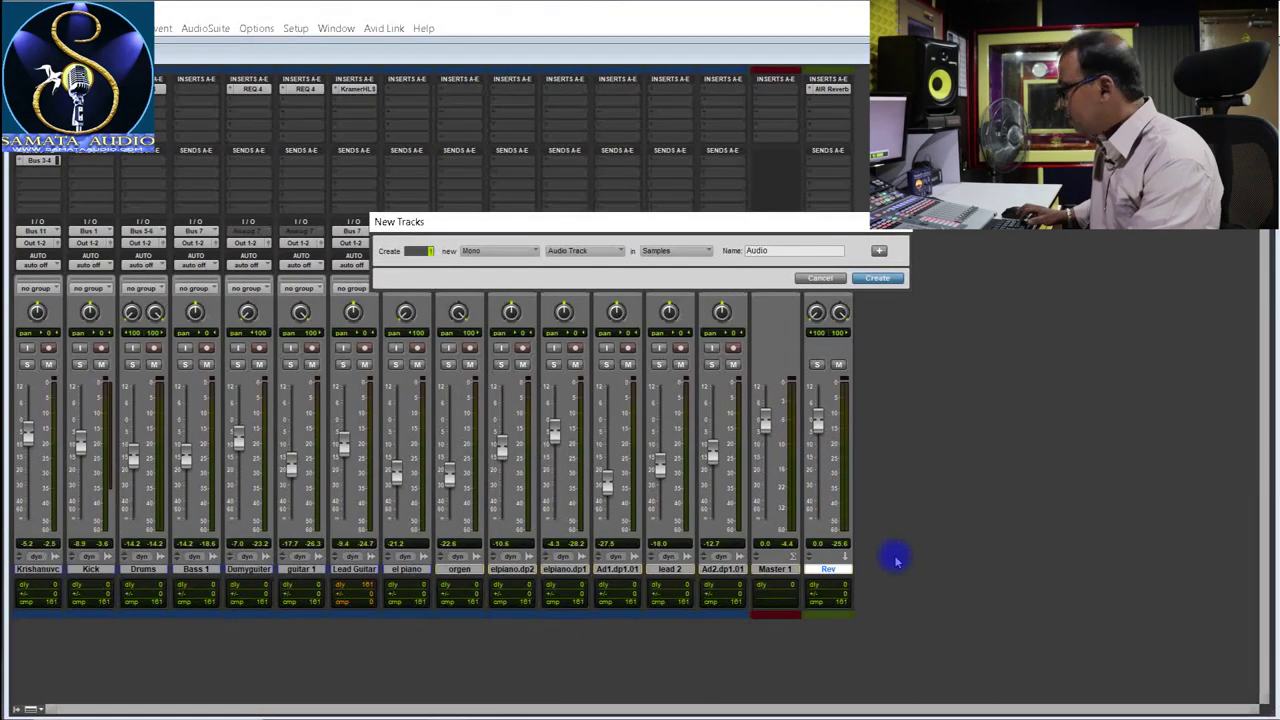
pyautogui.click(519, 252)
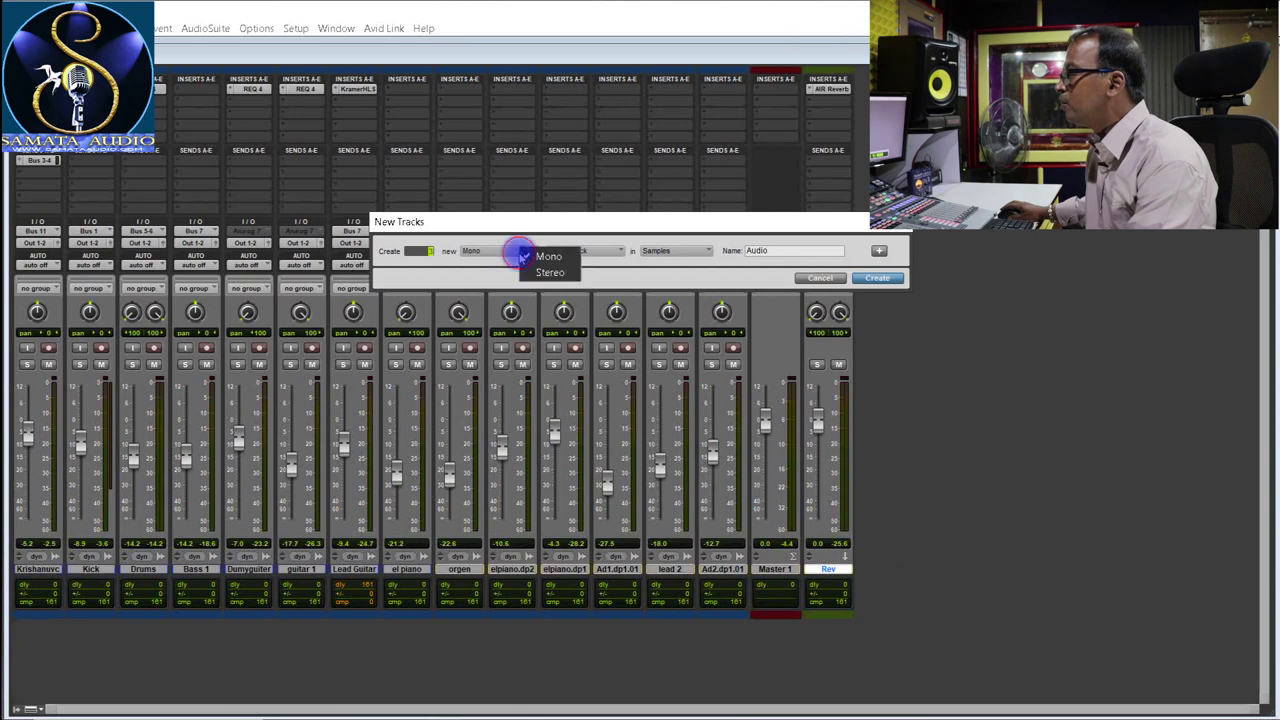
pyautogui.click(550, 272)
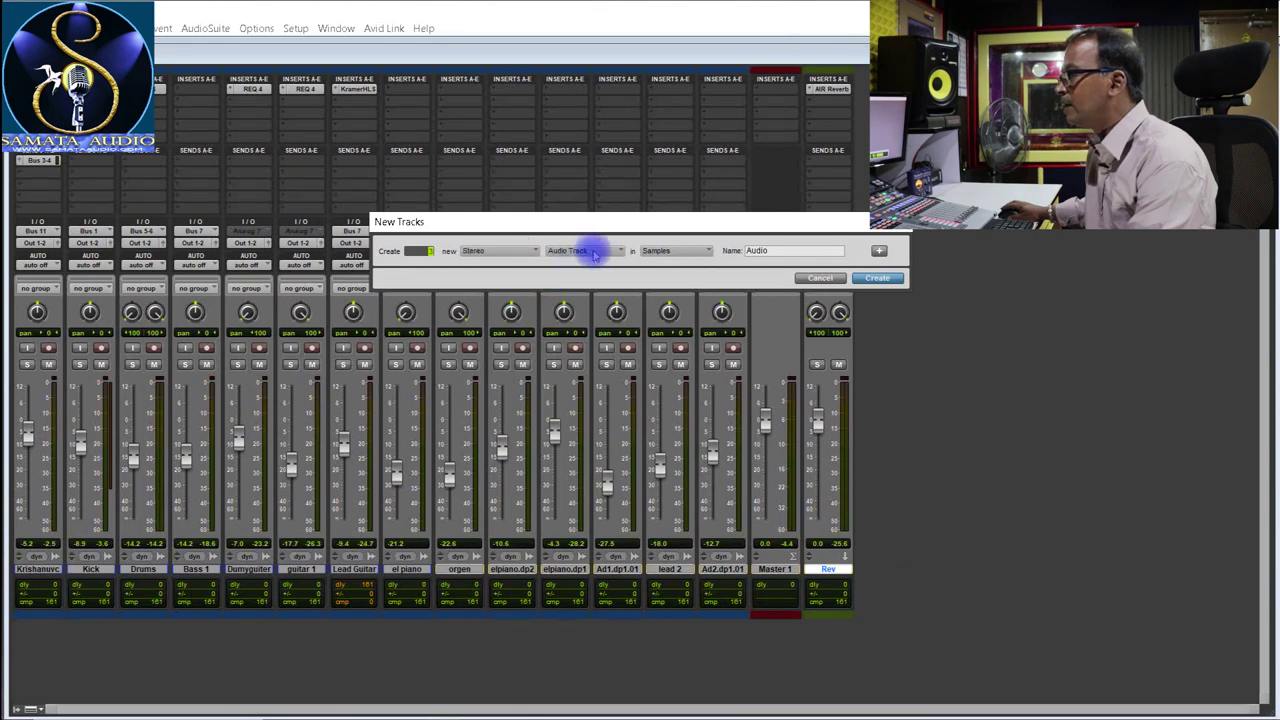
pyautogui.click(875, 278)
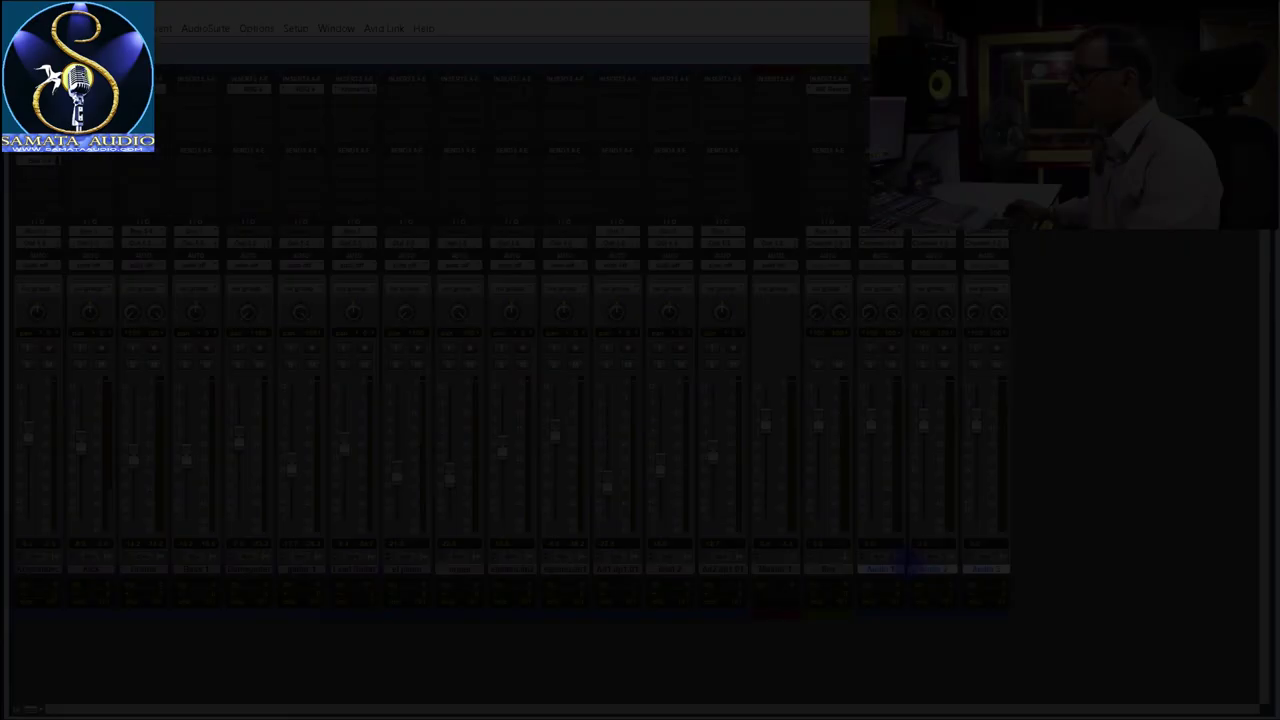
# - Rename the three new audio tracks as Mixdown, KRK and ST Vocal, in that order
pyautogui.doubleClick(887, 572)
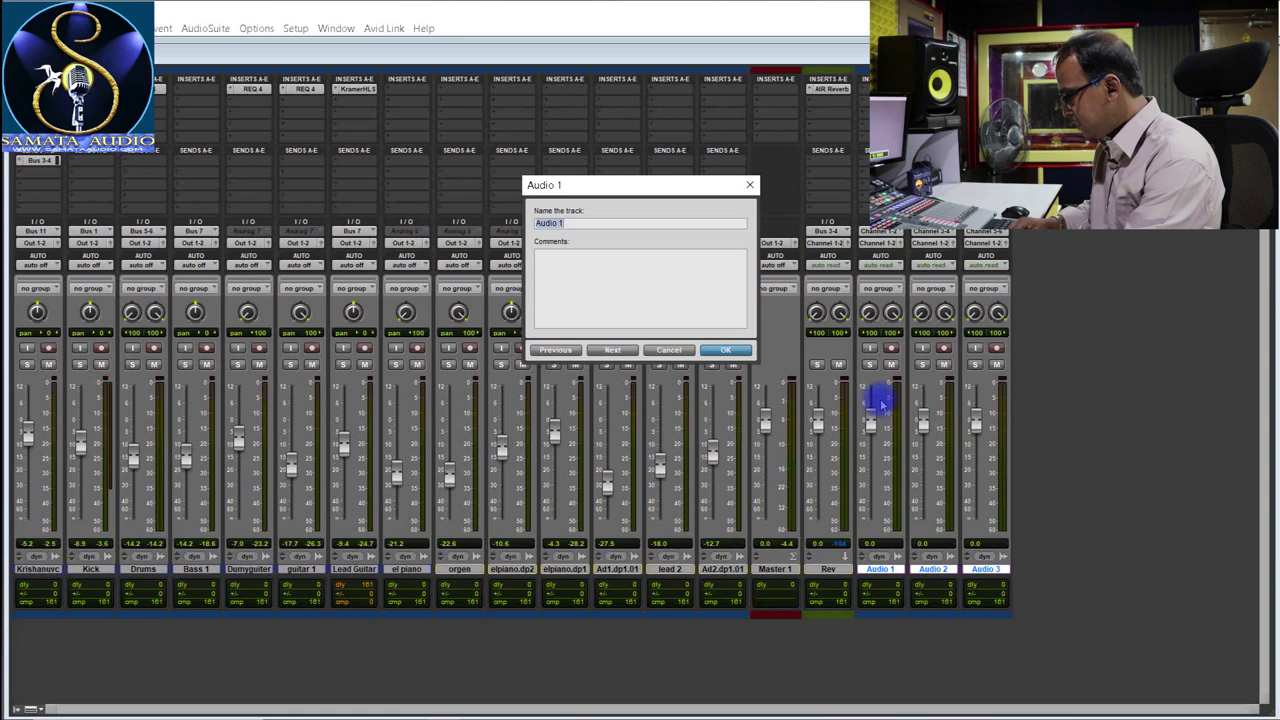
pyautogui.write('Mixdown')
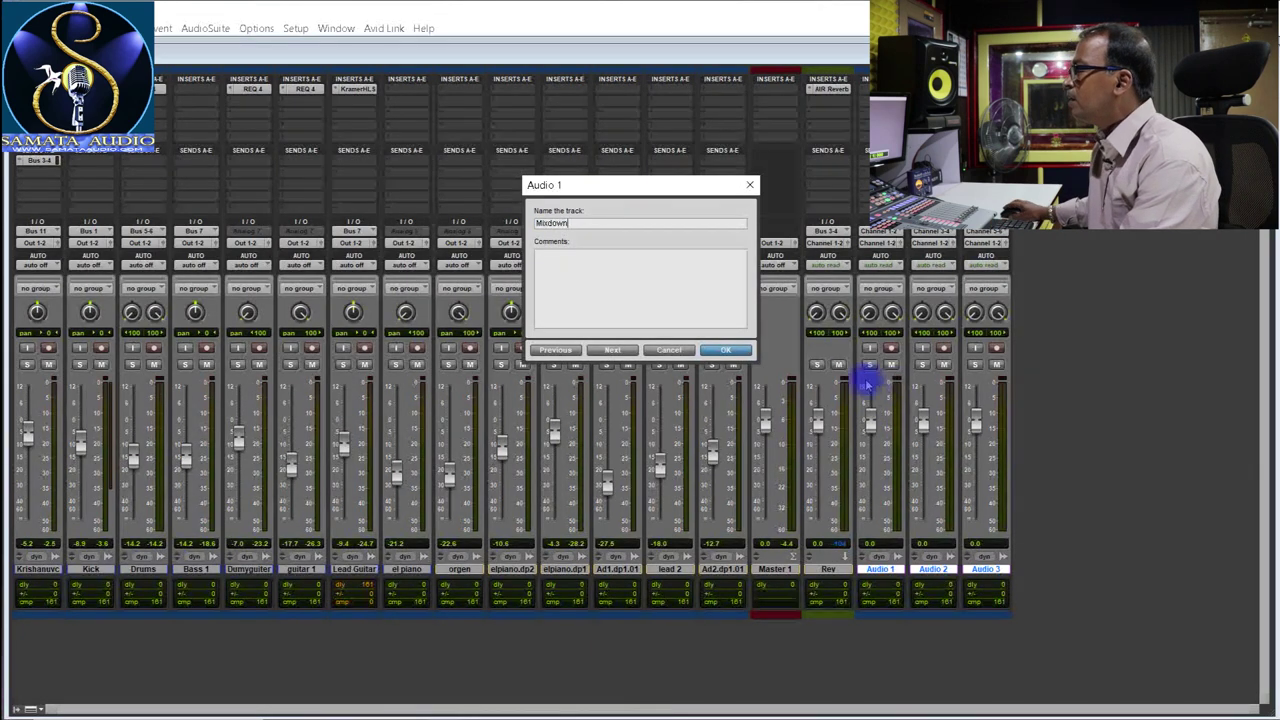
pyautogui.click(617, 349)
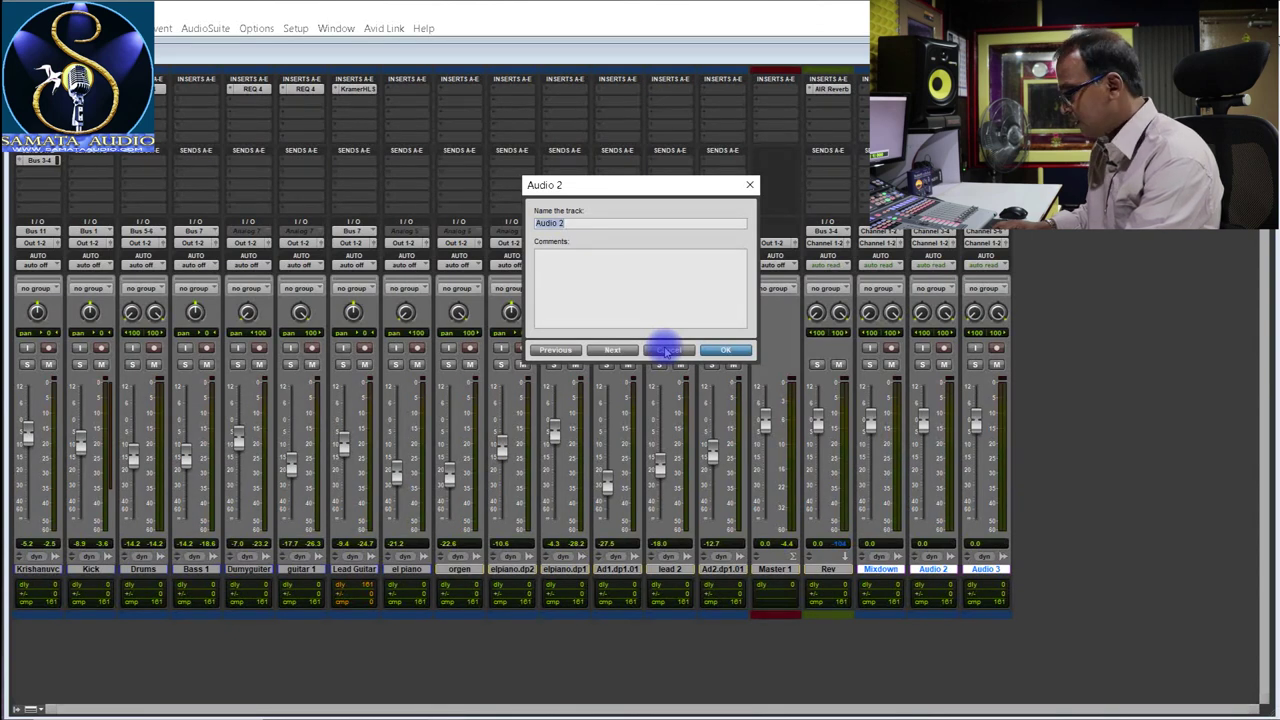
pyautogui.write('KRK')
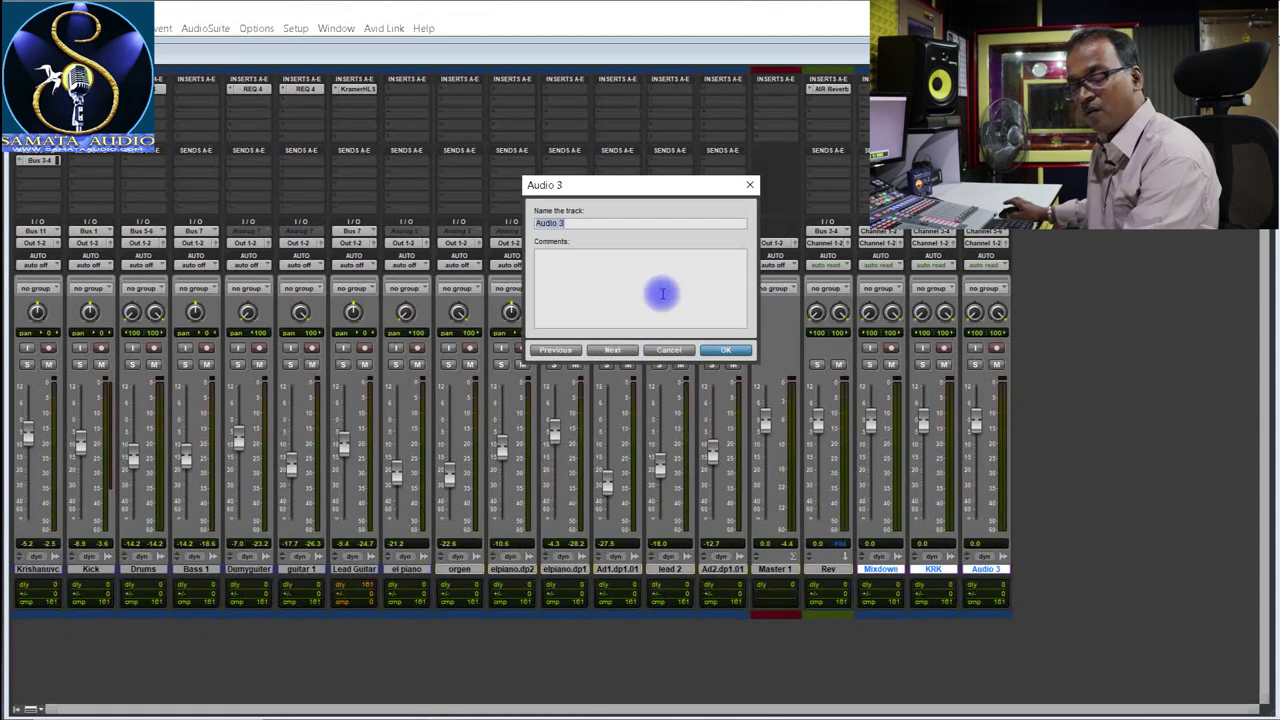
pyautogui.write('ST')
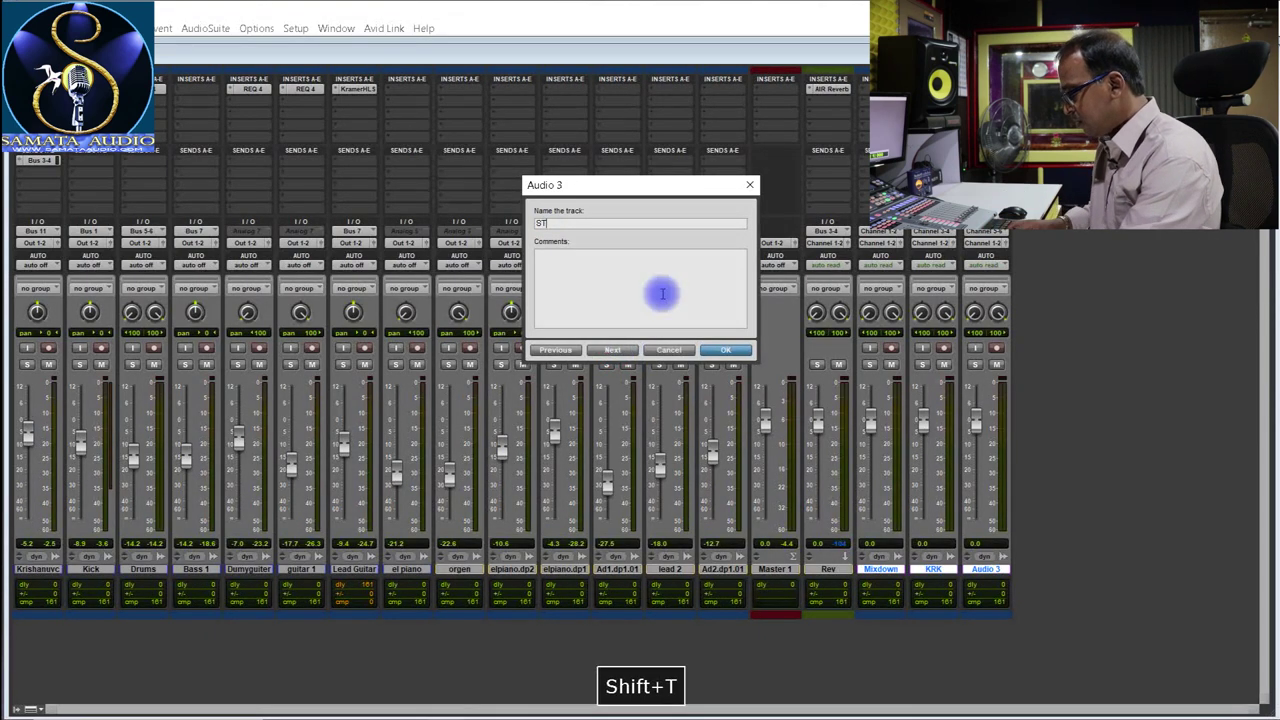
pyautogui.write(' V')
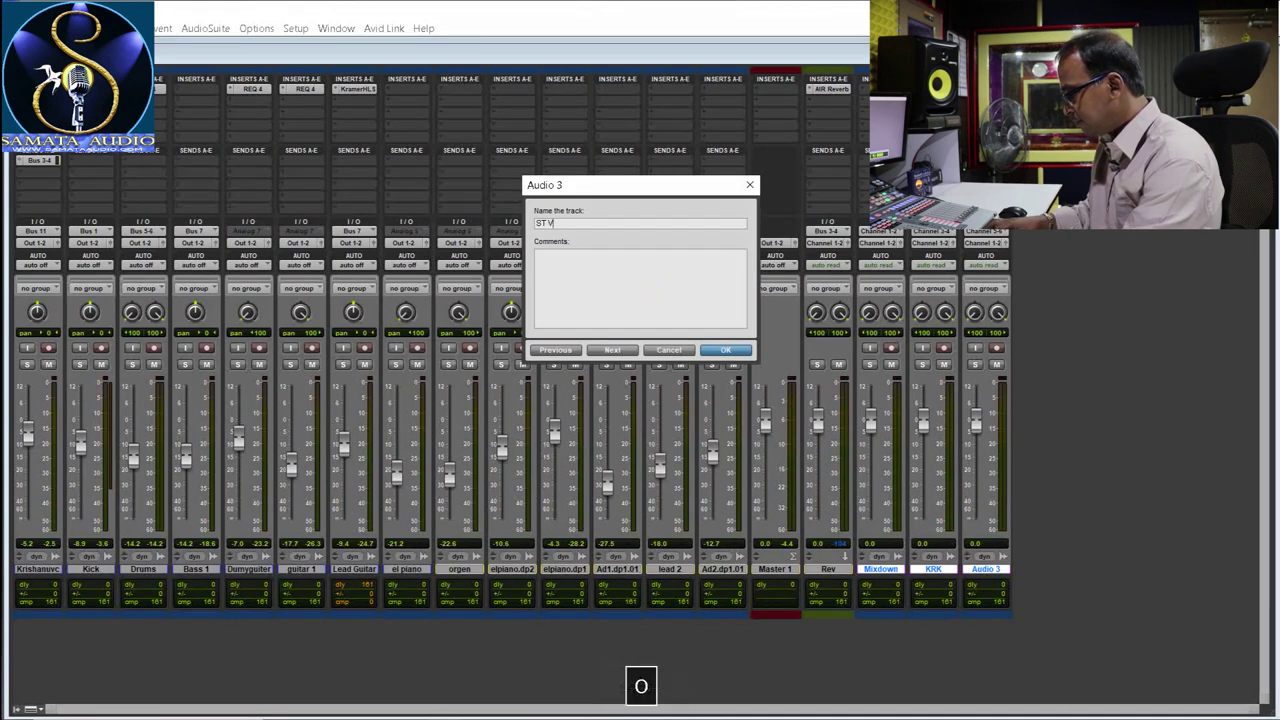
pyautogui.write('ocal')
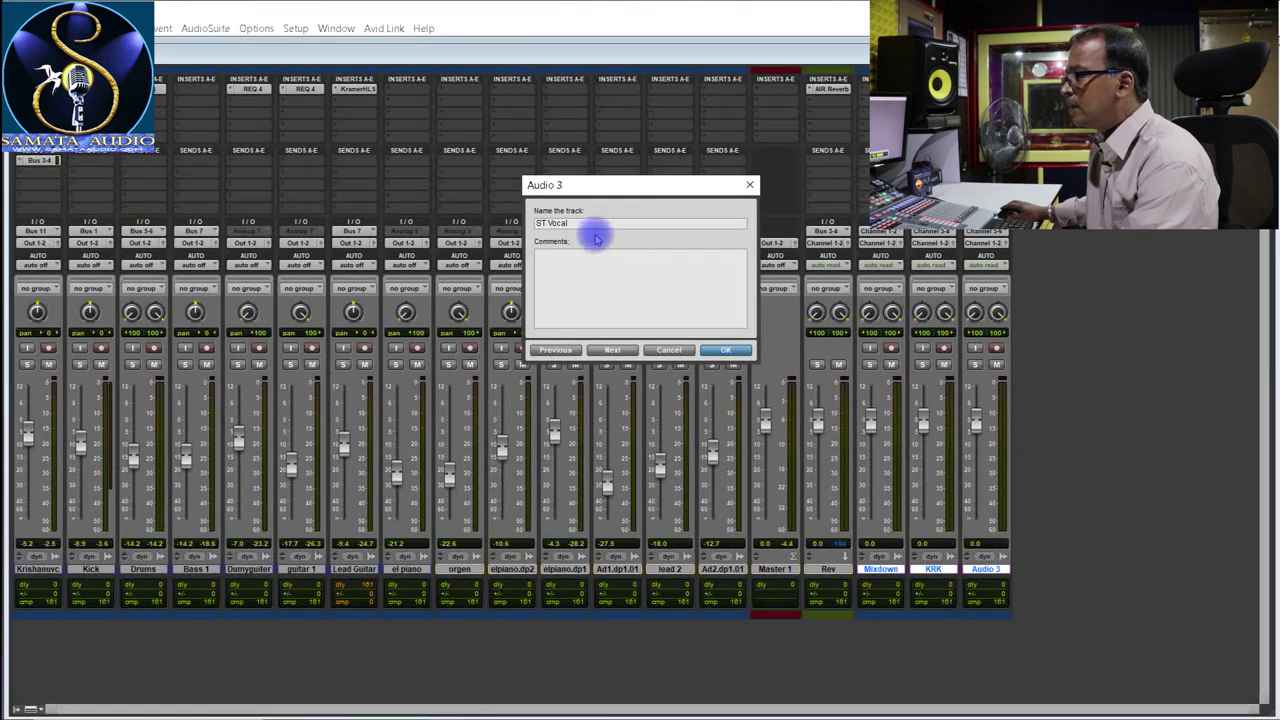
pyautogui.click(727, 350)
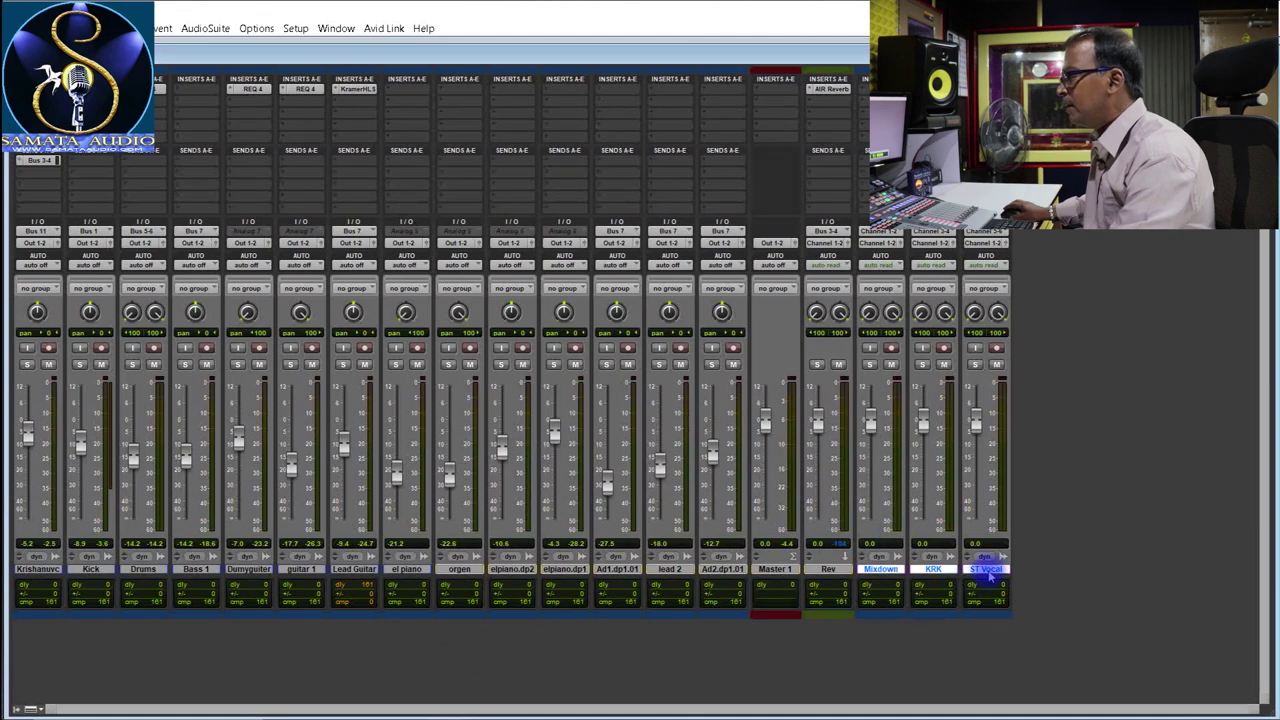
# - Create three new stereo Aux Input tracks after the ST Vocal track
pyautogui.hotkey('ctrl', 'shift', 'n')
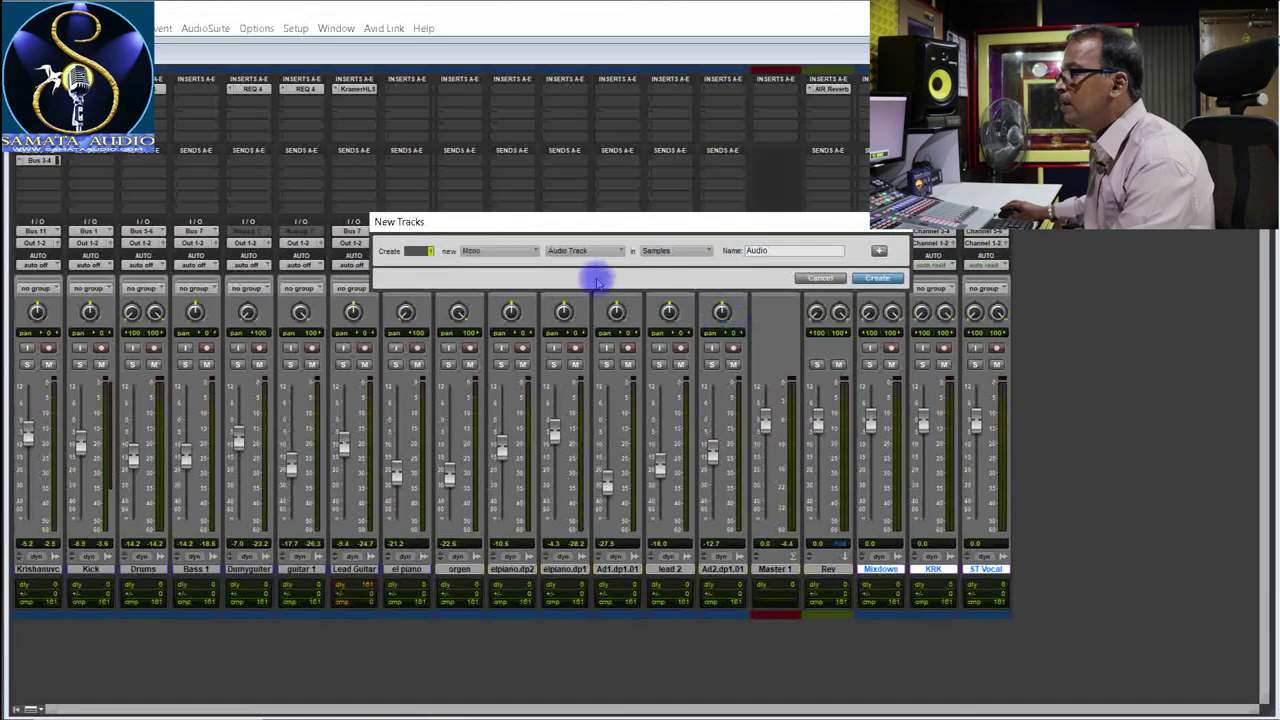
pyautogui.write('3')
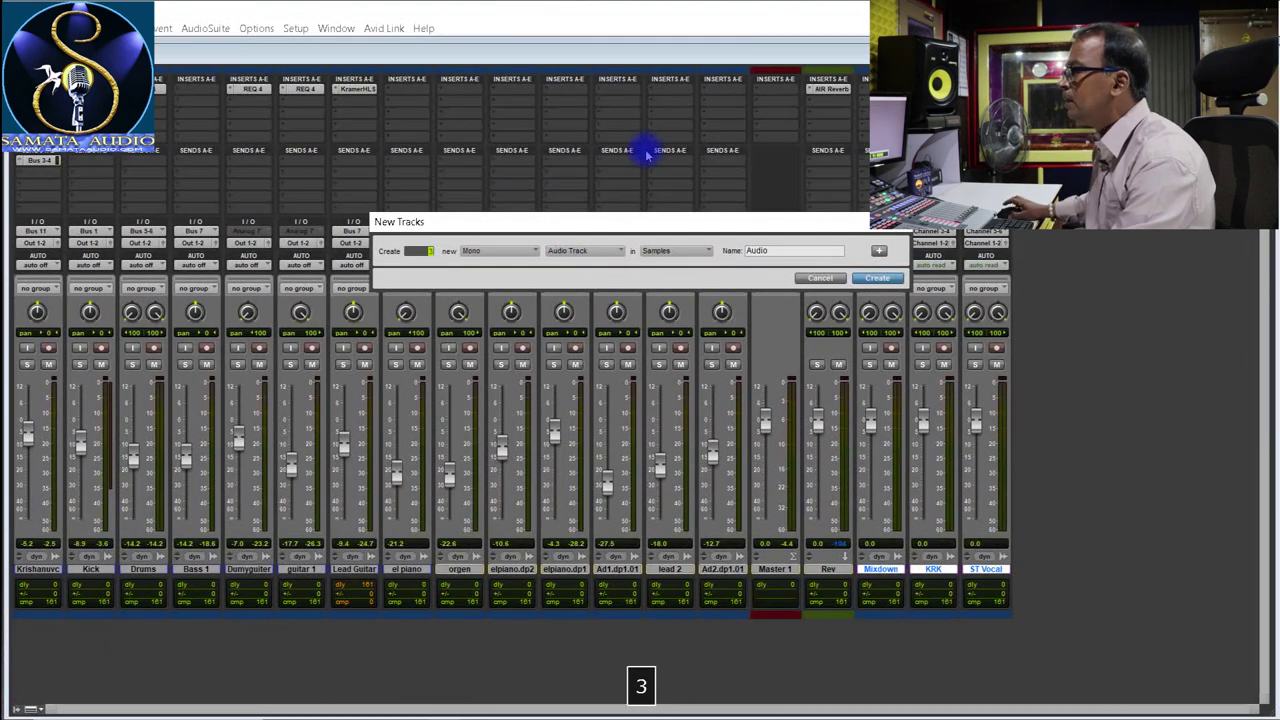
pyautogui.click(525, 251)
pyautogui.click(555, 275)
pyautogui.click(585, 251)
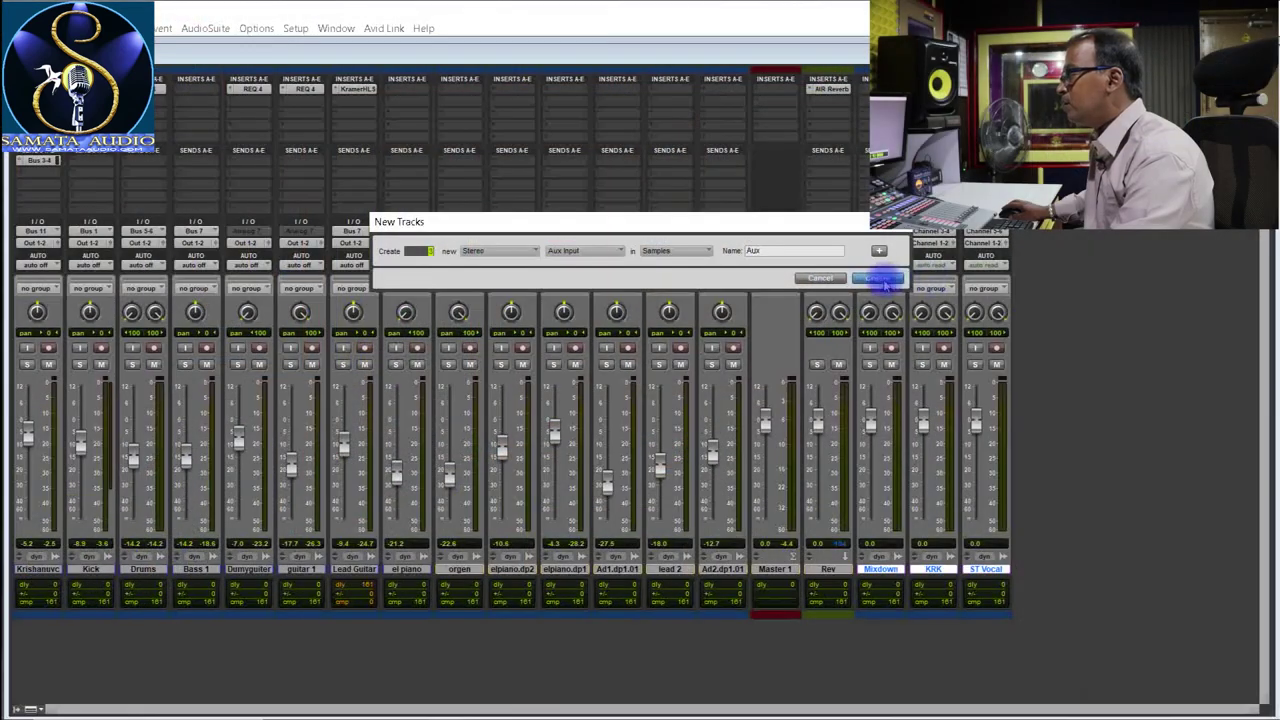
pyautogui.click(880, 280)
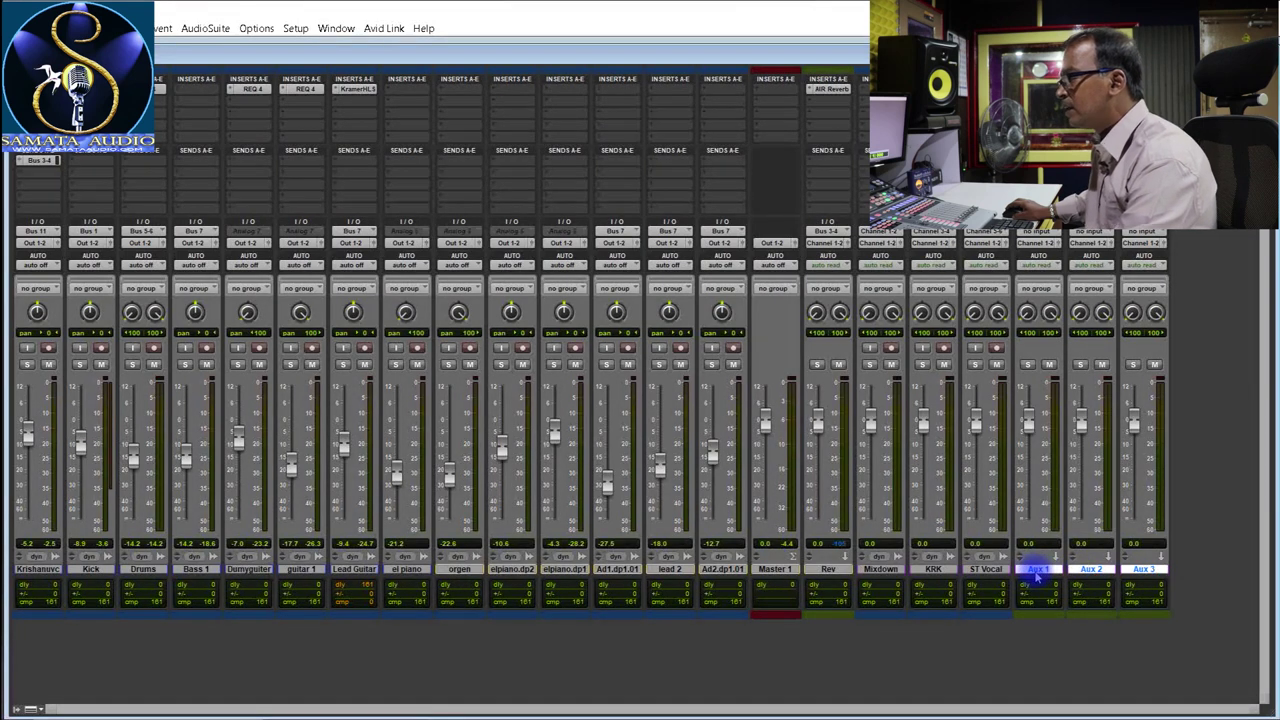
# - Set the inputs of Aux 1, Aux 2 and Aux 3 to the stereo buses 7-8, 9-10 and 11-12 respectively
pyautogui.click(1040, 231)
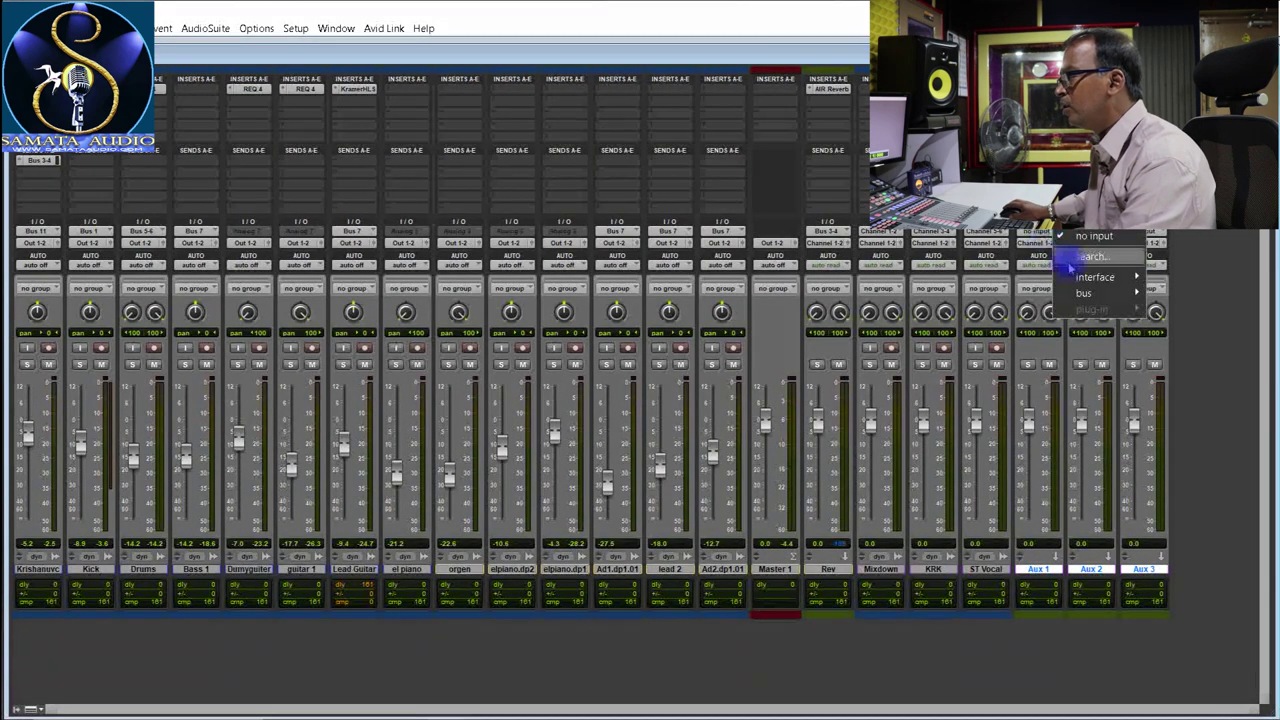
pyautogui.moveTo(1079, 294)
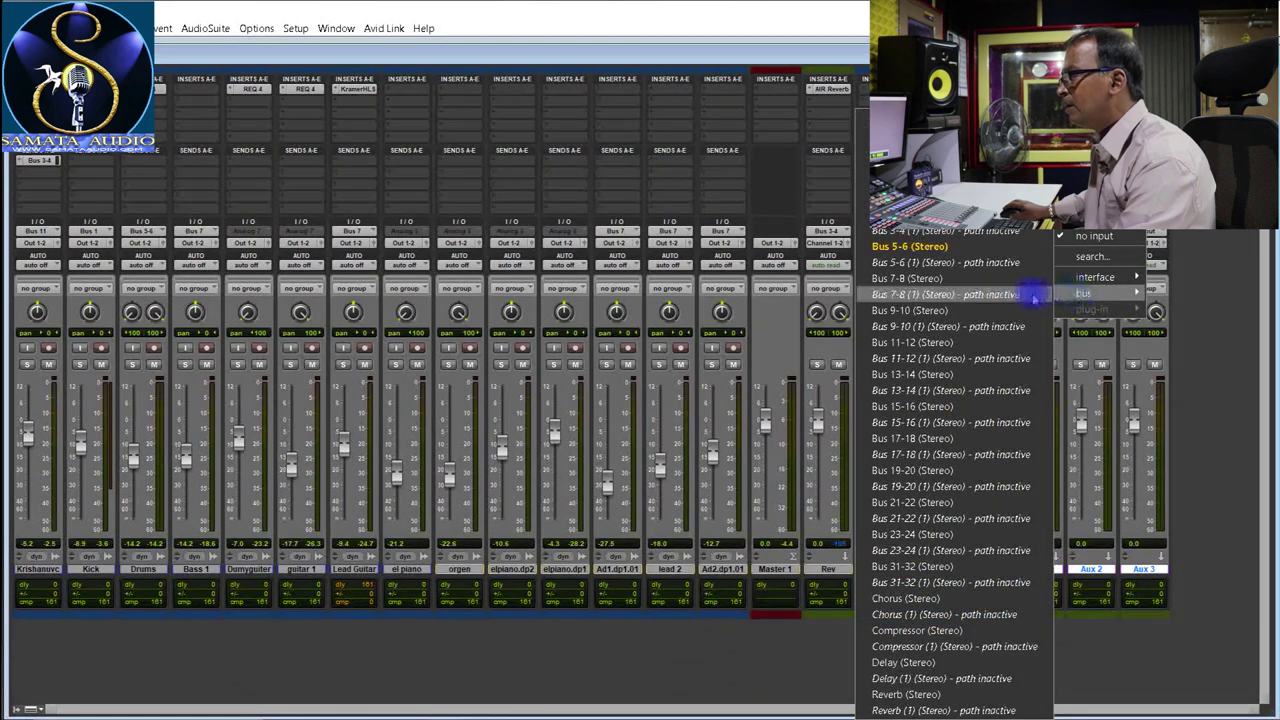
pyautogui.click(950, 280)
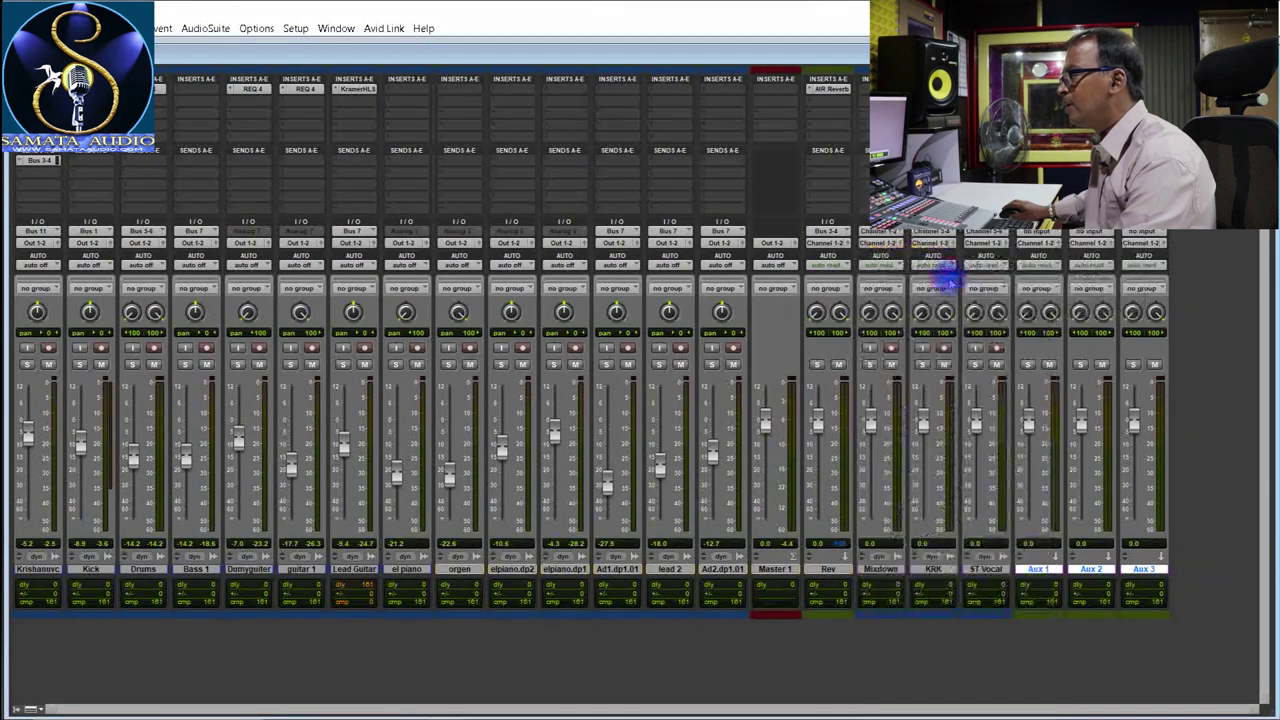
pyautogui.click(1092, 240)
pyautogui.moveTo(1132, 292)
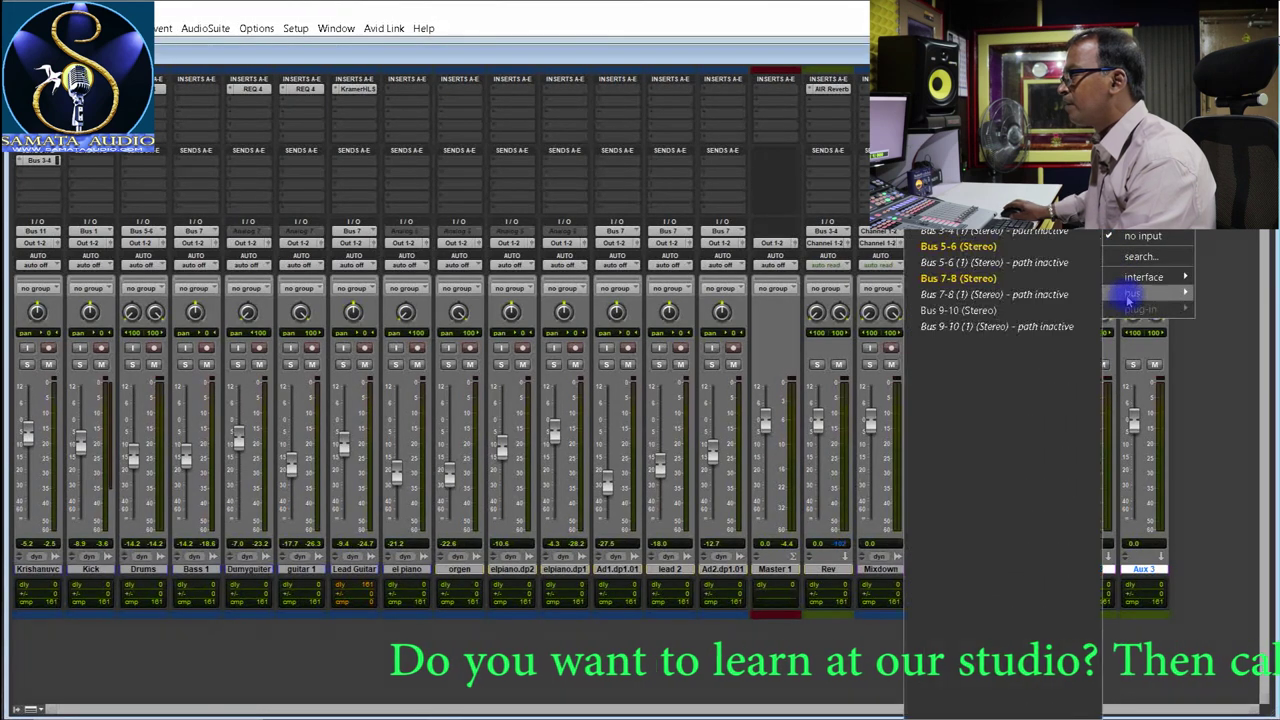
pyautogui.click(997, 314)
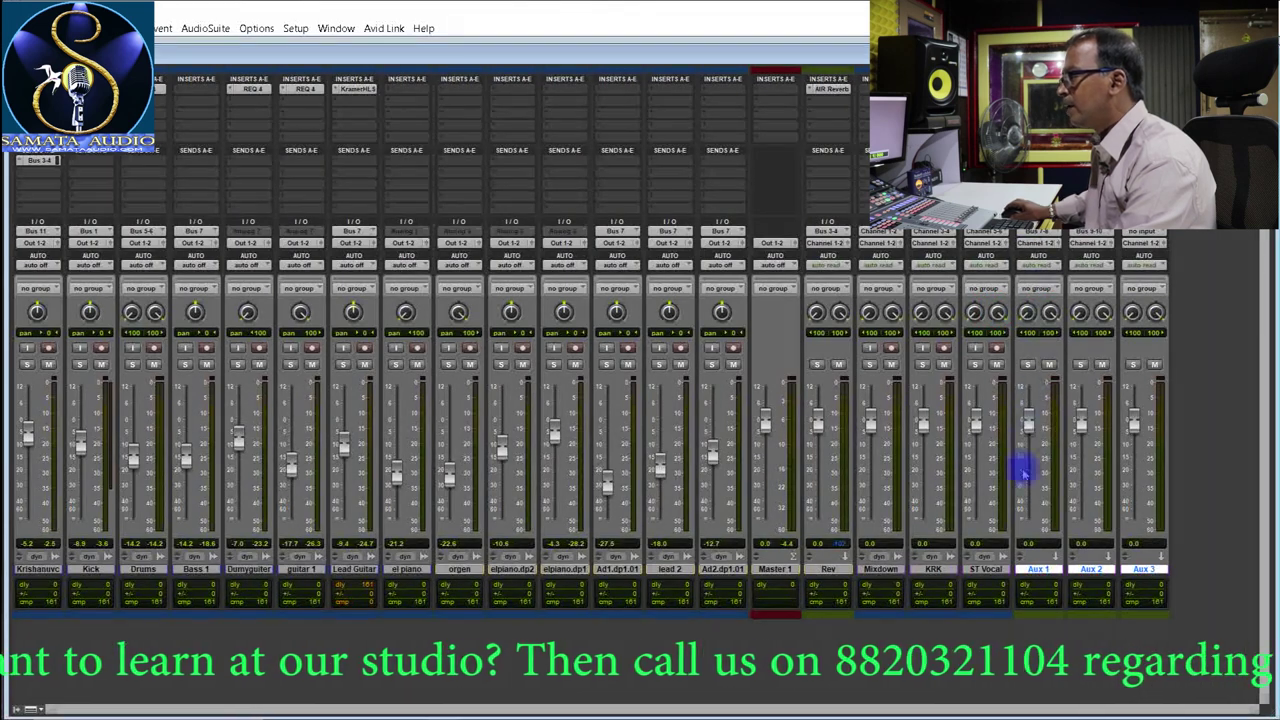
pyautogui.keyDown('shift'); pyautogui.click(1035, 568); pyautogui.keyUp('shift')
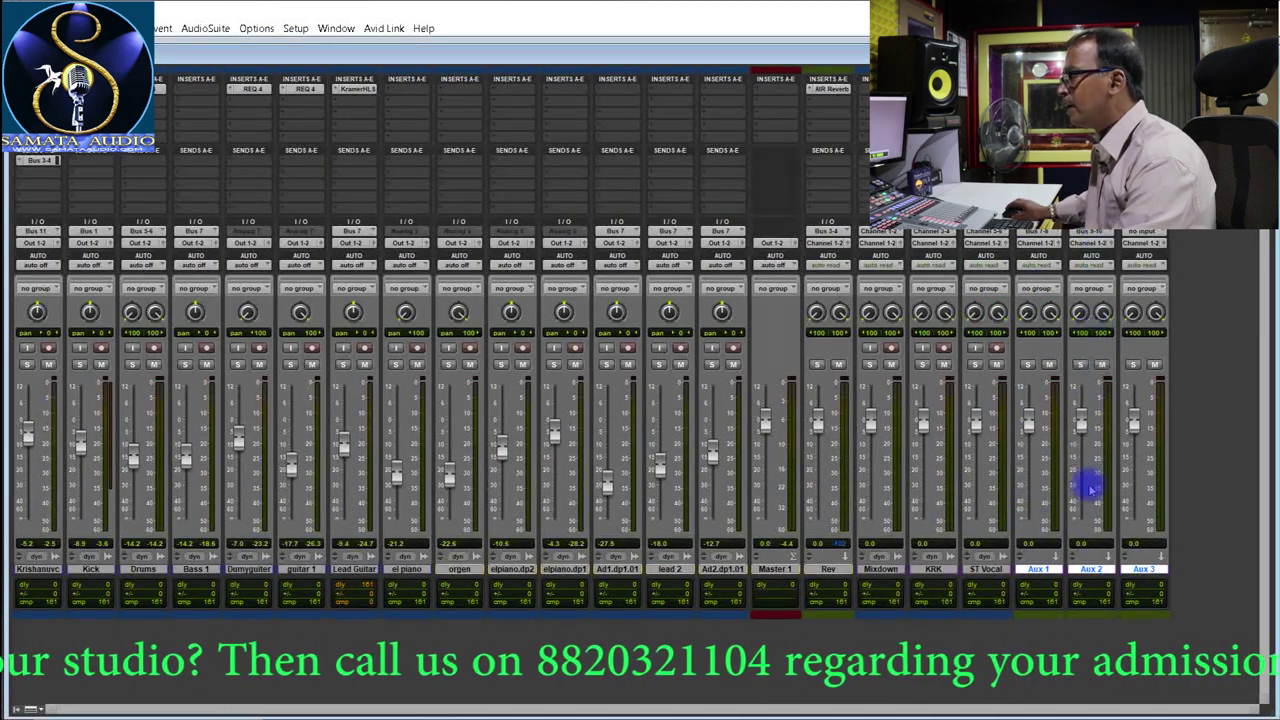
pyautogui.click(1153, 233)
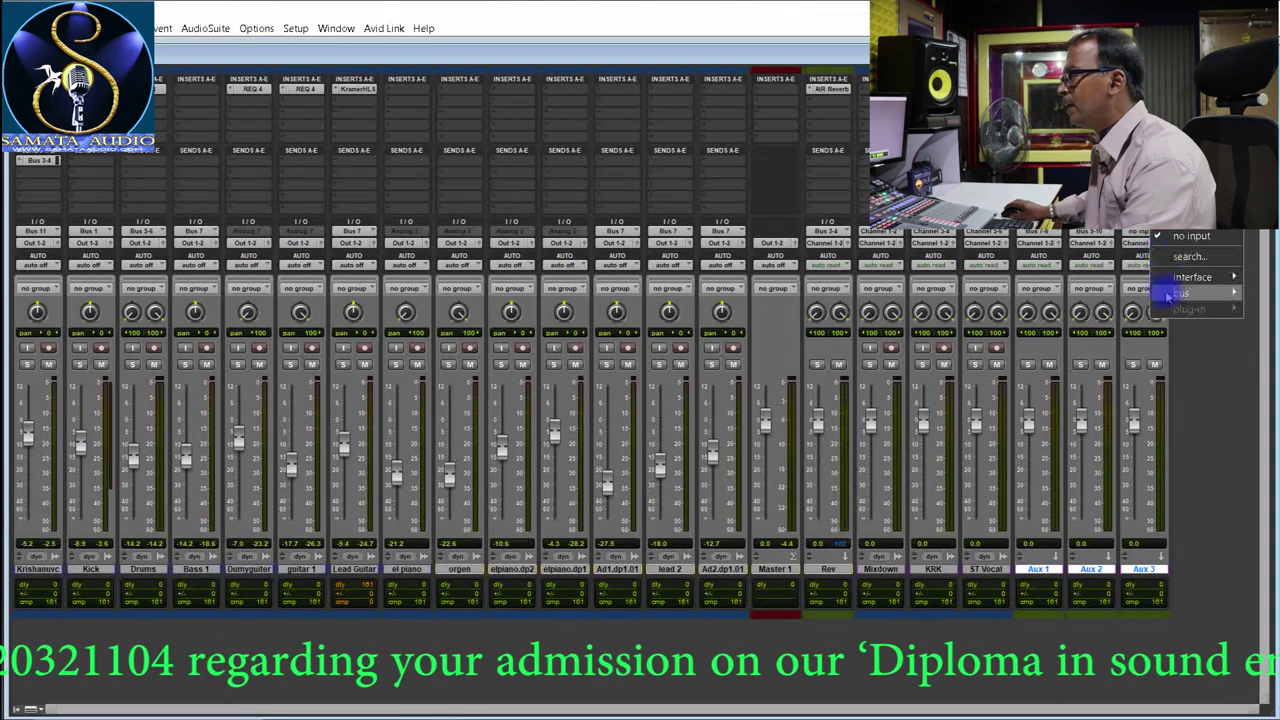
pyautogui.moveTo(1180, 292)
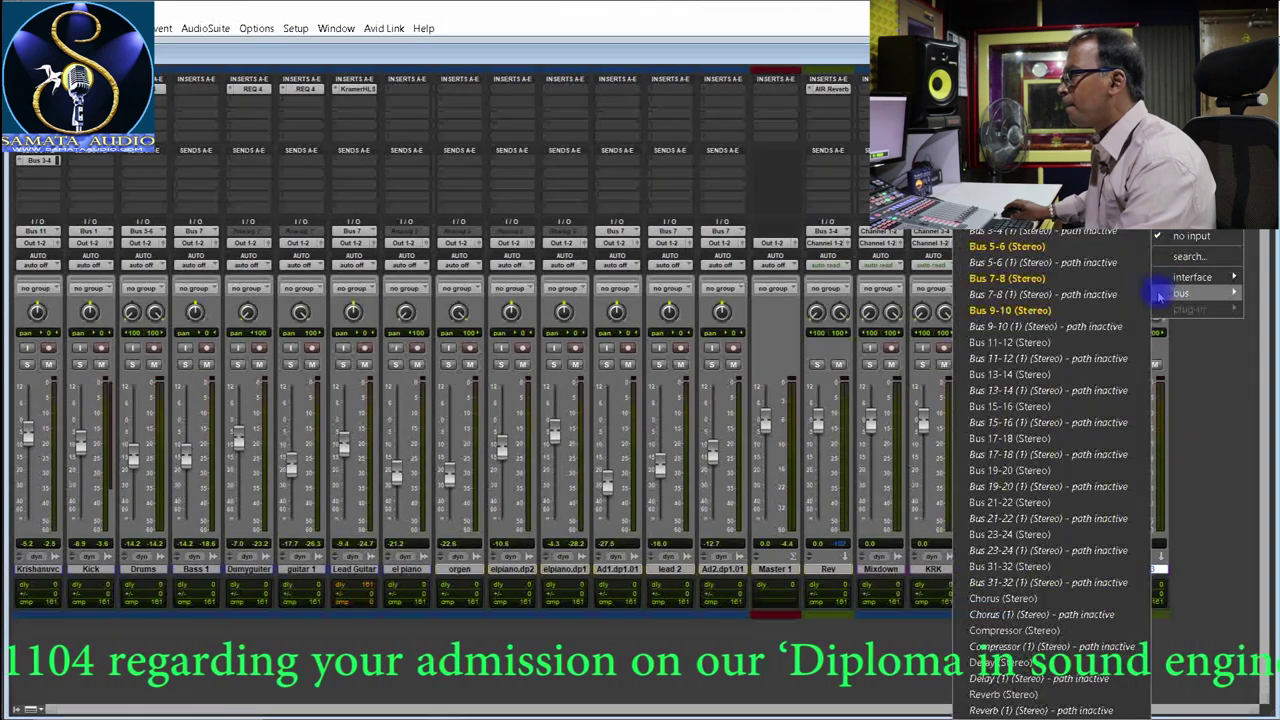
pyautogui.click(1050, 343)
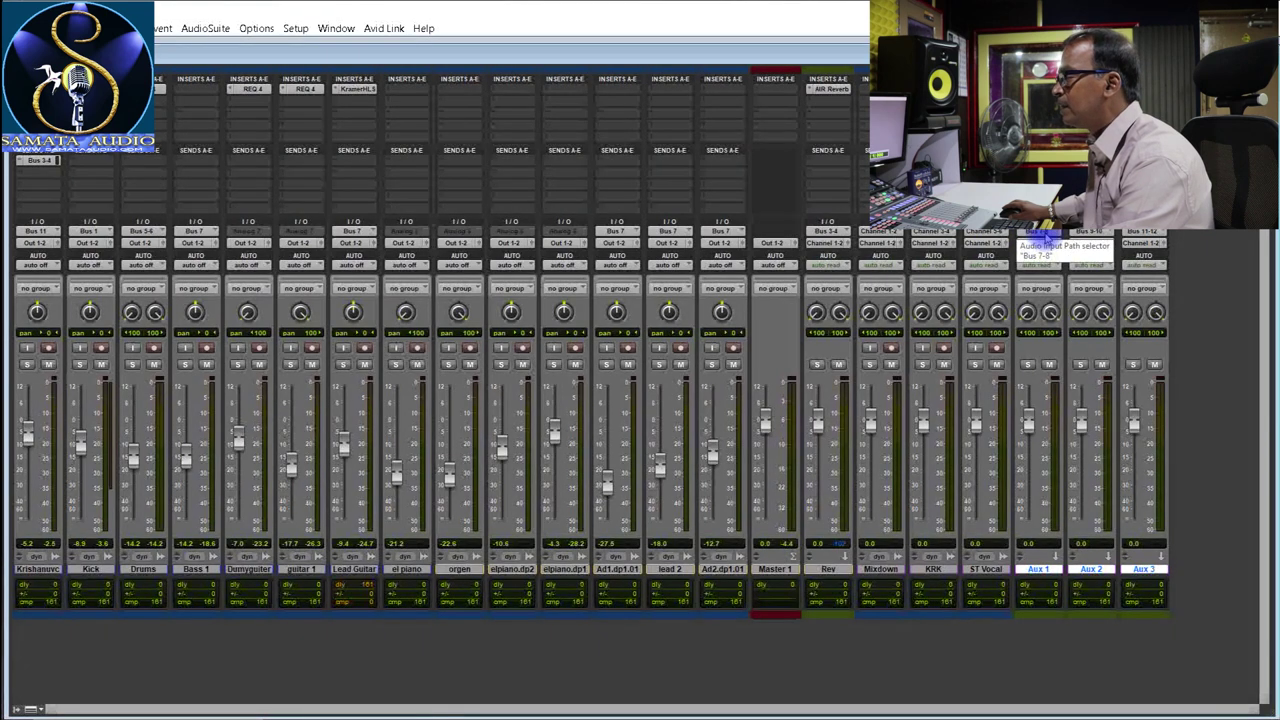
# - Route the output of the Aux 1 track to the stereo Bus 13-14
pyautogui.click(1040, 243)
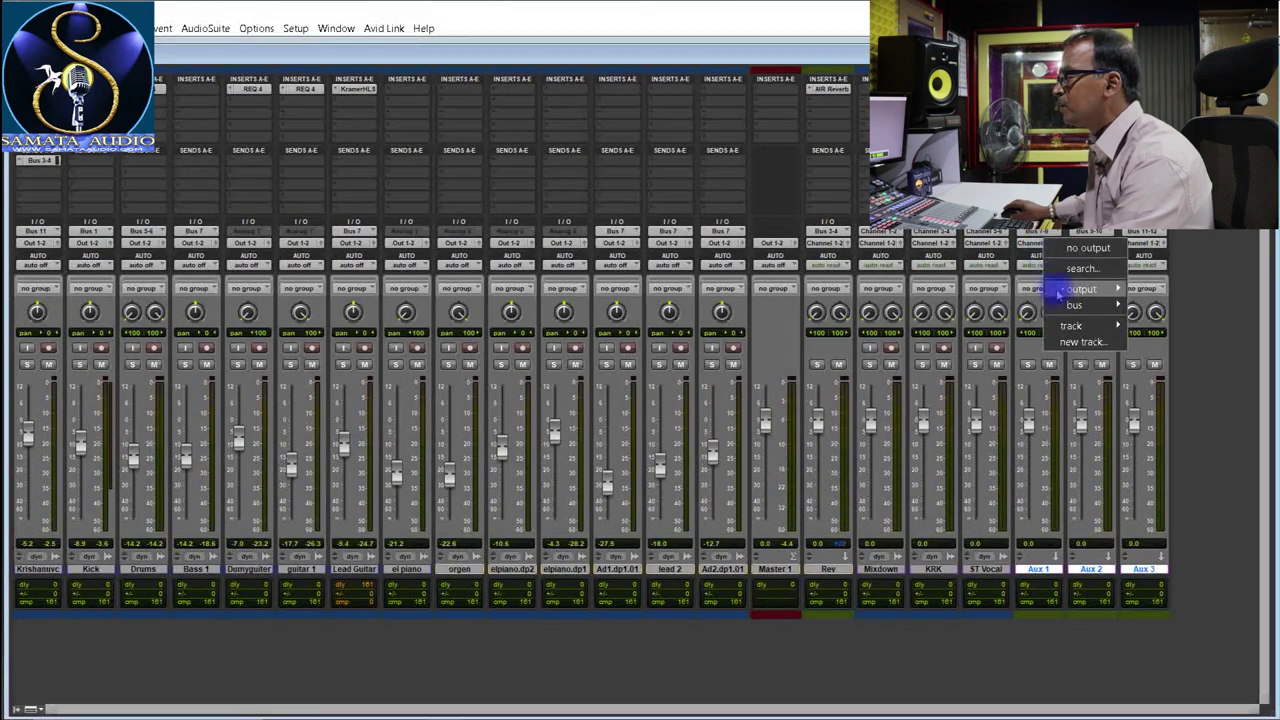
pyautogui.moveTo(1066, 310)
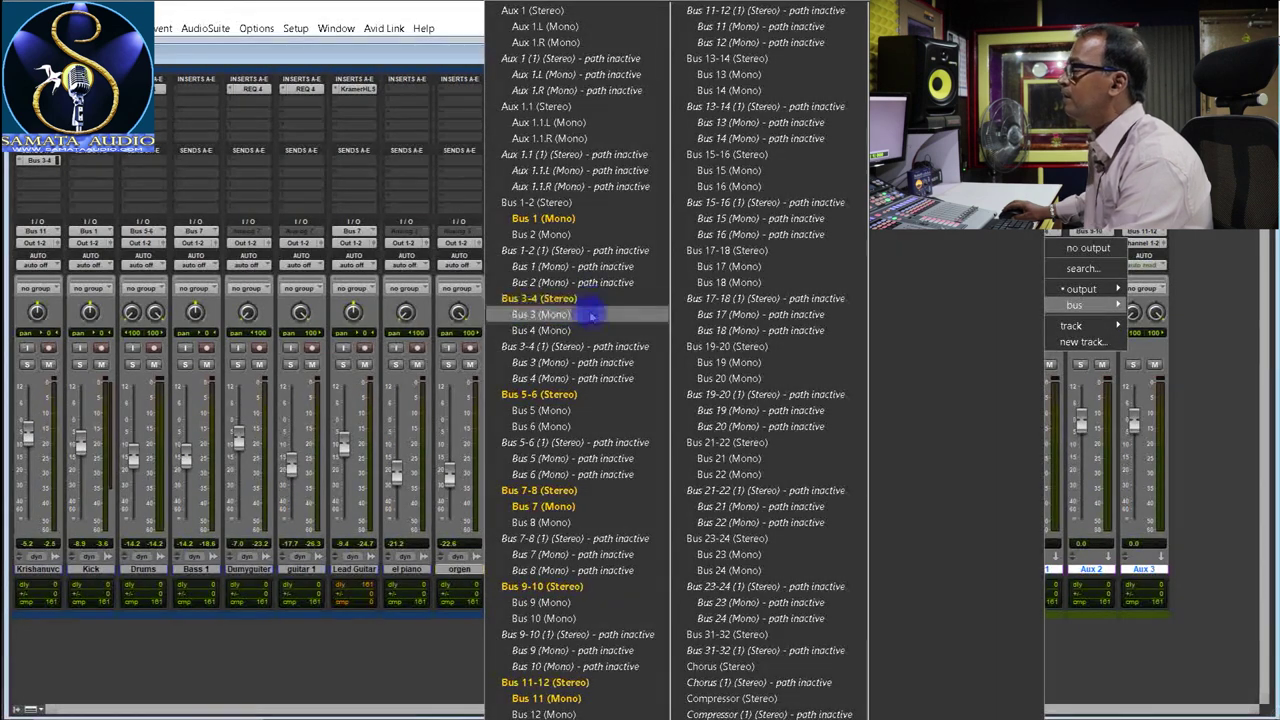
pyautogui.click(730, 59)
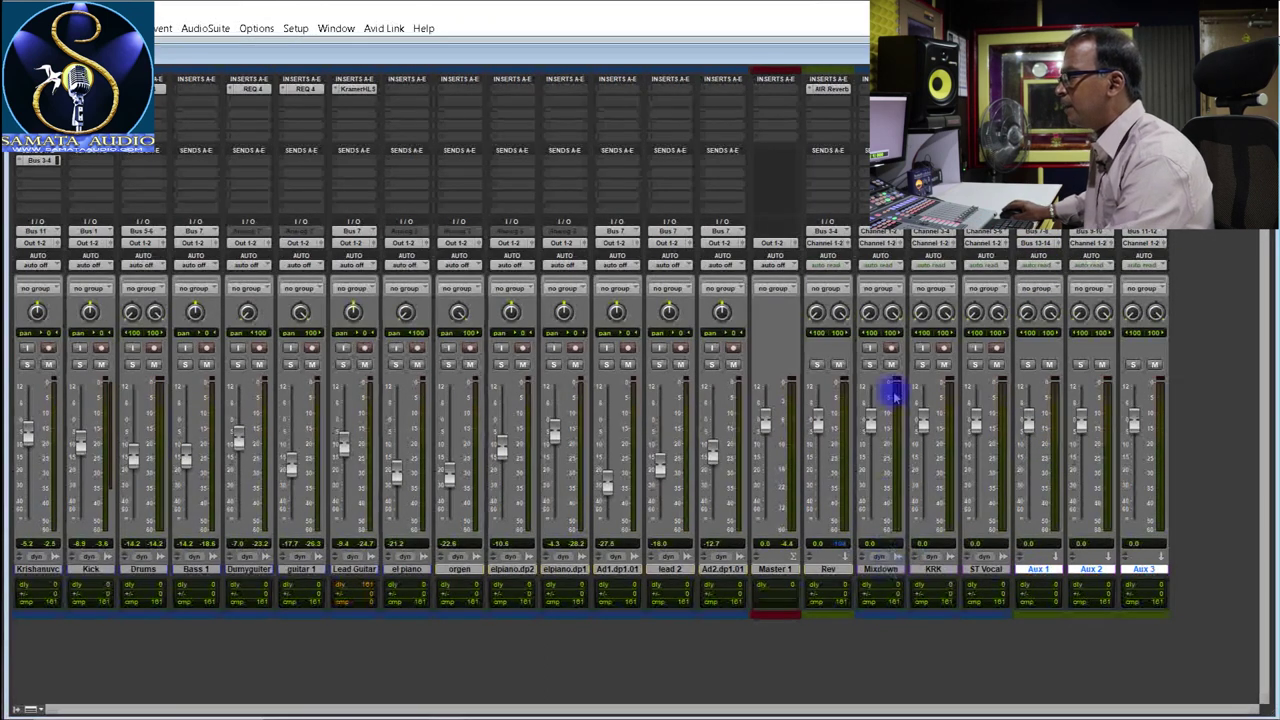
# - Set the input of the Mixdown track to the stereo Bus 13-14
pyautogui.click(893, 236)
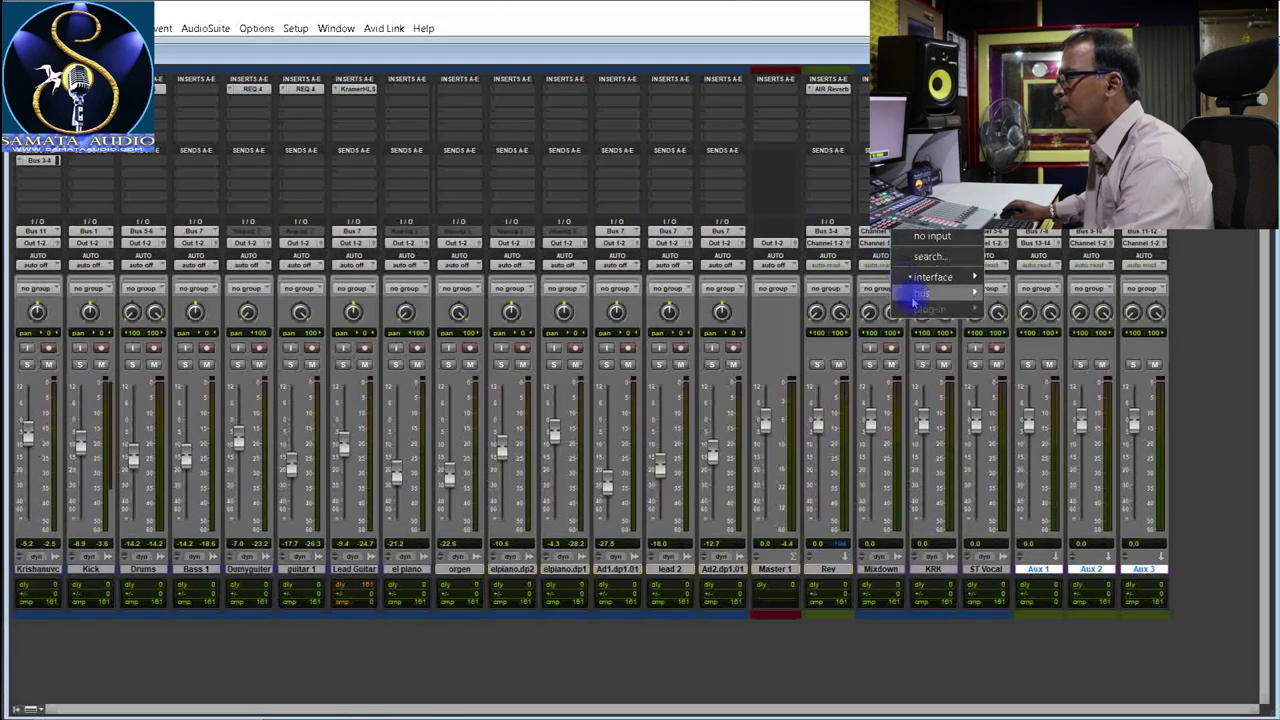
pyautogui.moveTo(915, 297)
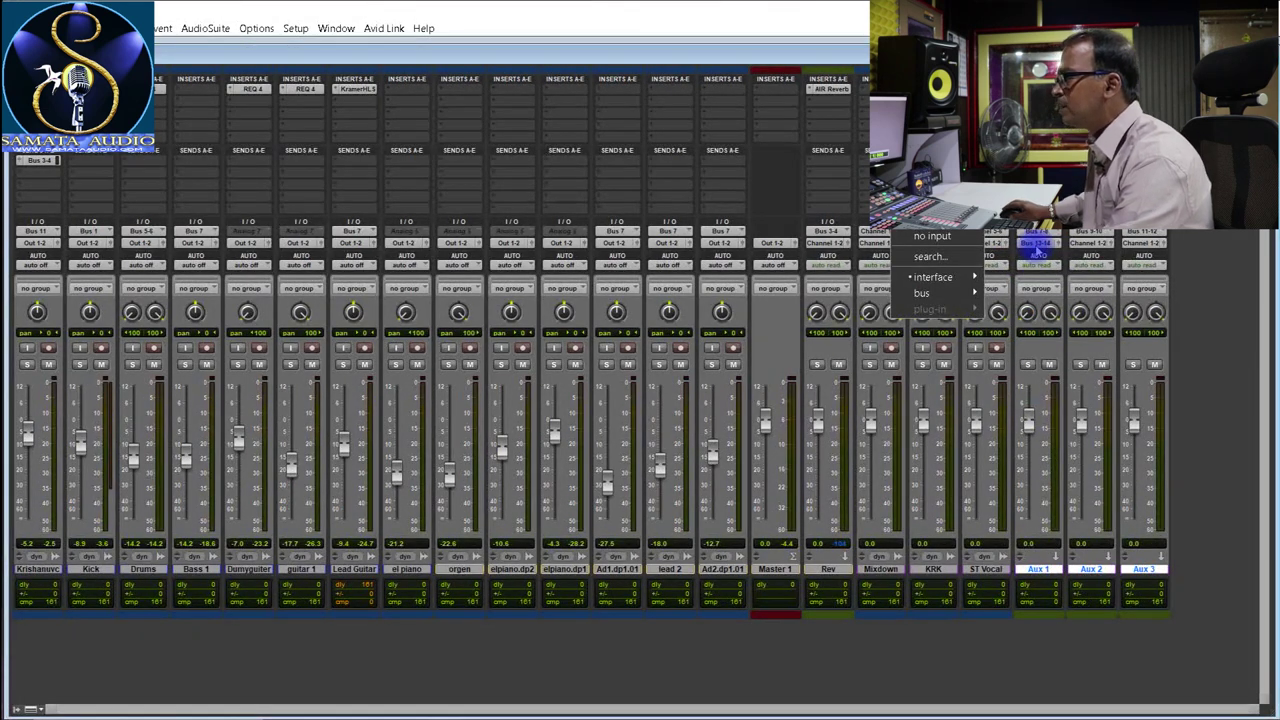
pyautogui.click(882, 569)
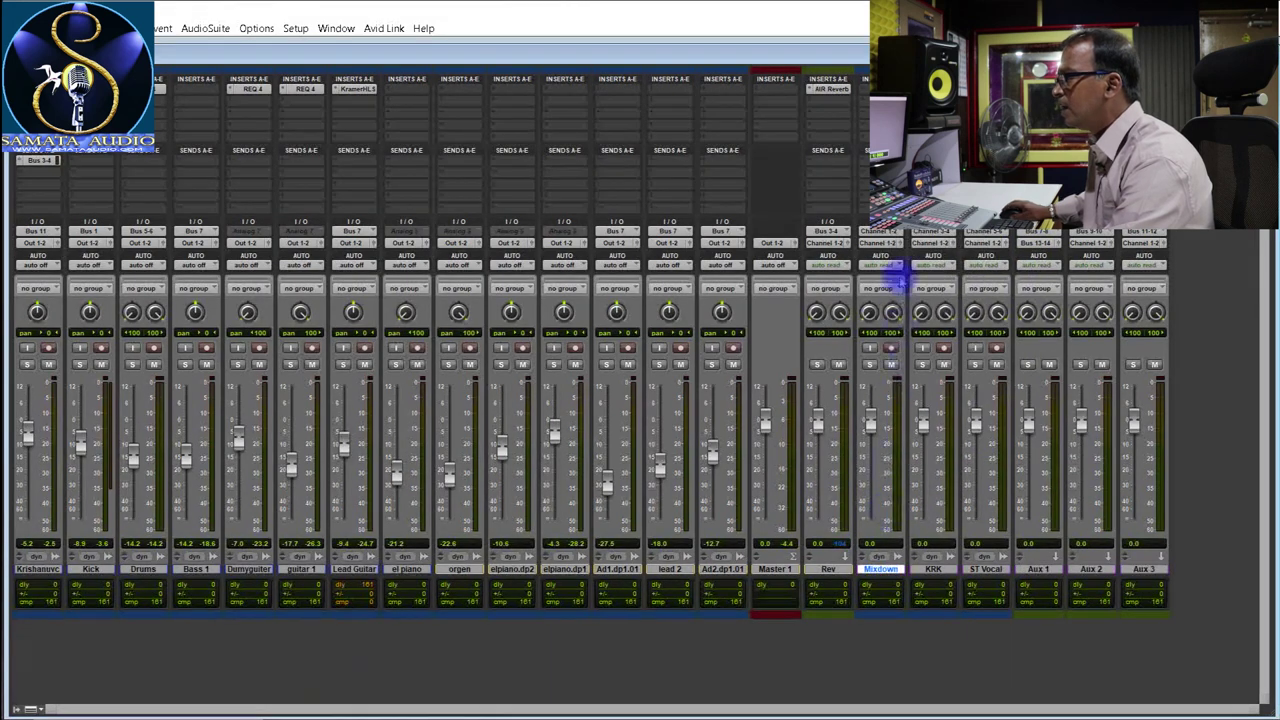
pyautogui.click(890, 242)
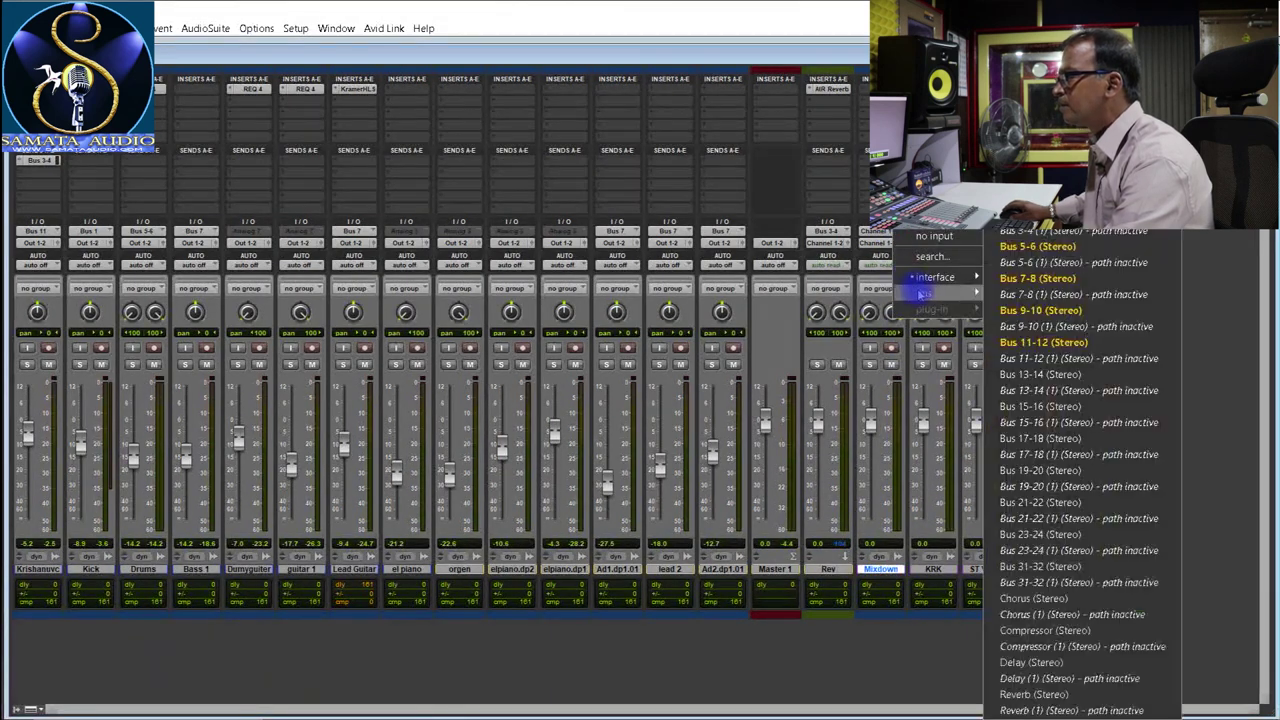
pyautogui.click(1024, 374)
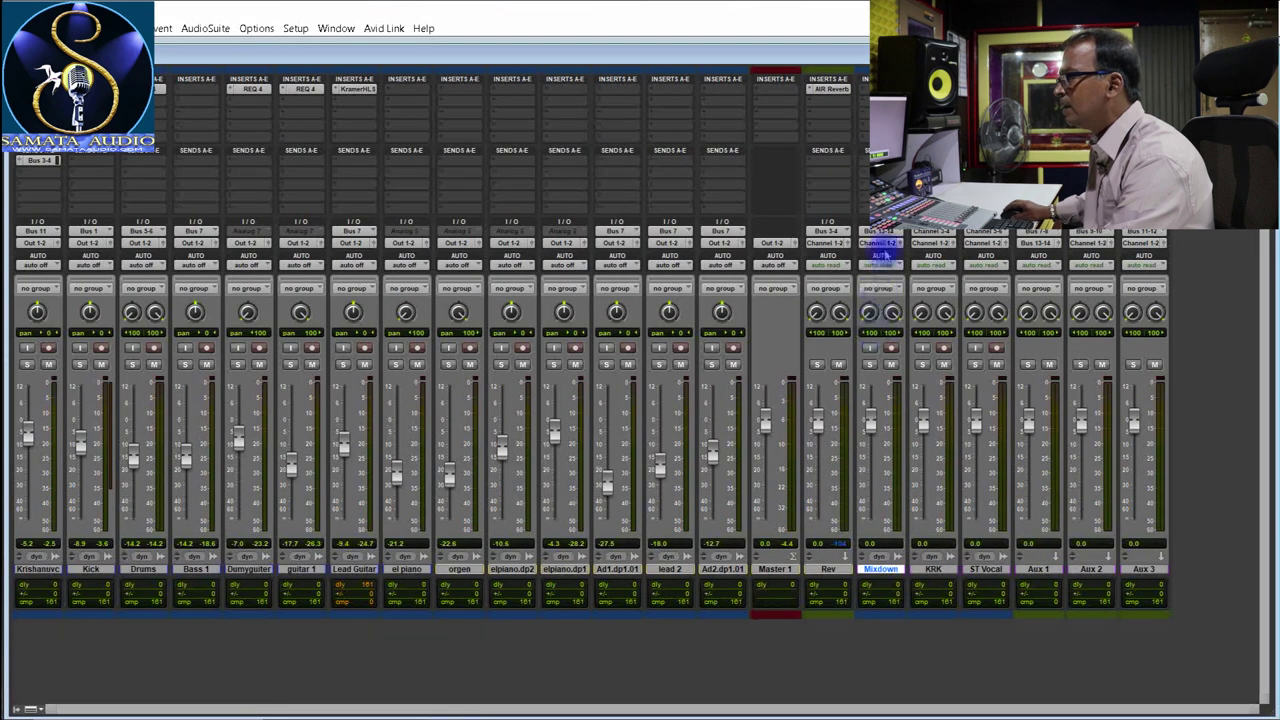
pyautogui.click(881, 566)
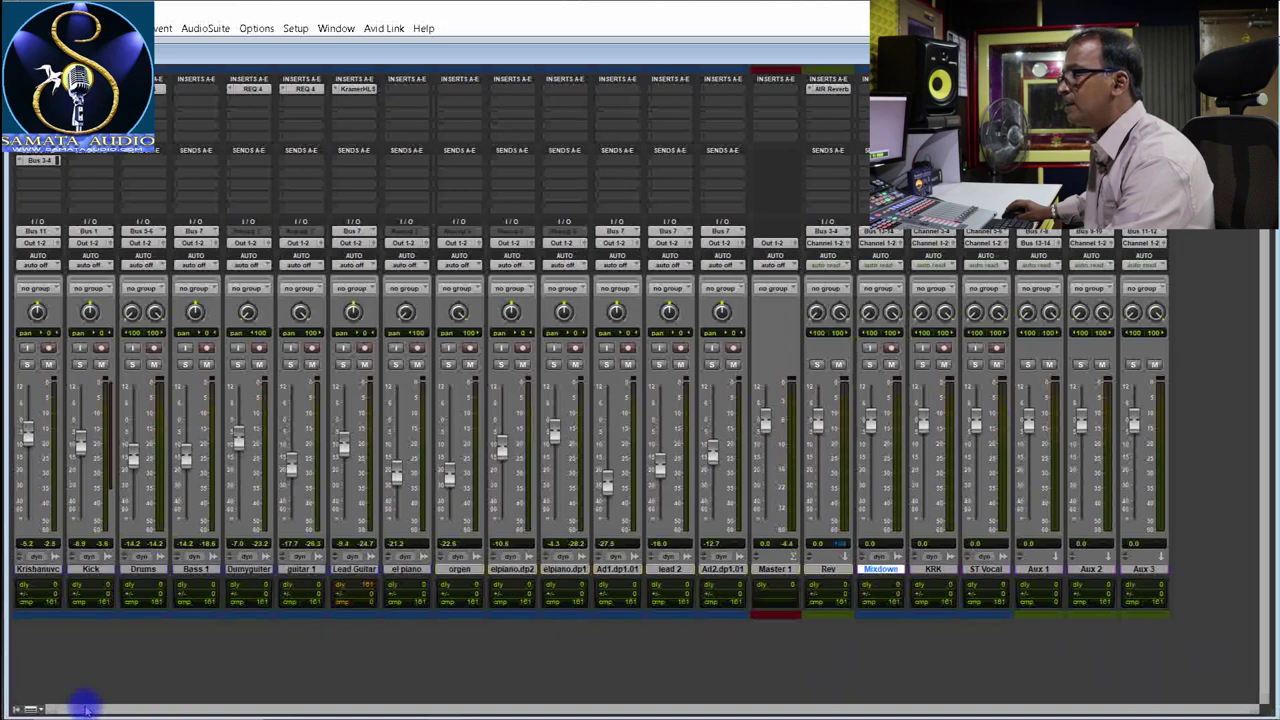
# - Add a stereo Bus 7-8 send to the vocal track, raise its level to 0.0 dB and play the session briefly
pyautogui.click(26, 178)
pyautogui.moveTo(64, 234)
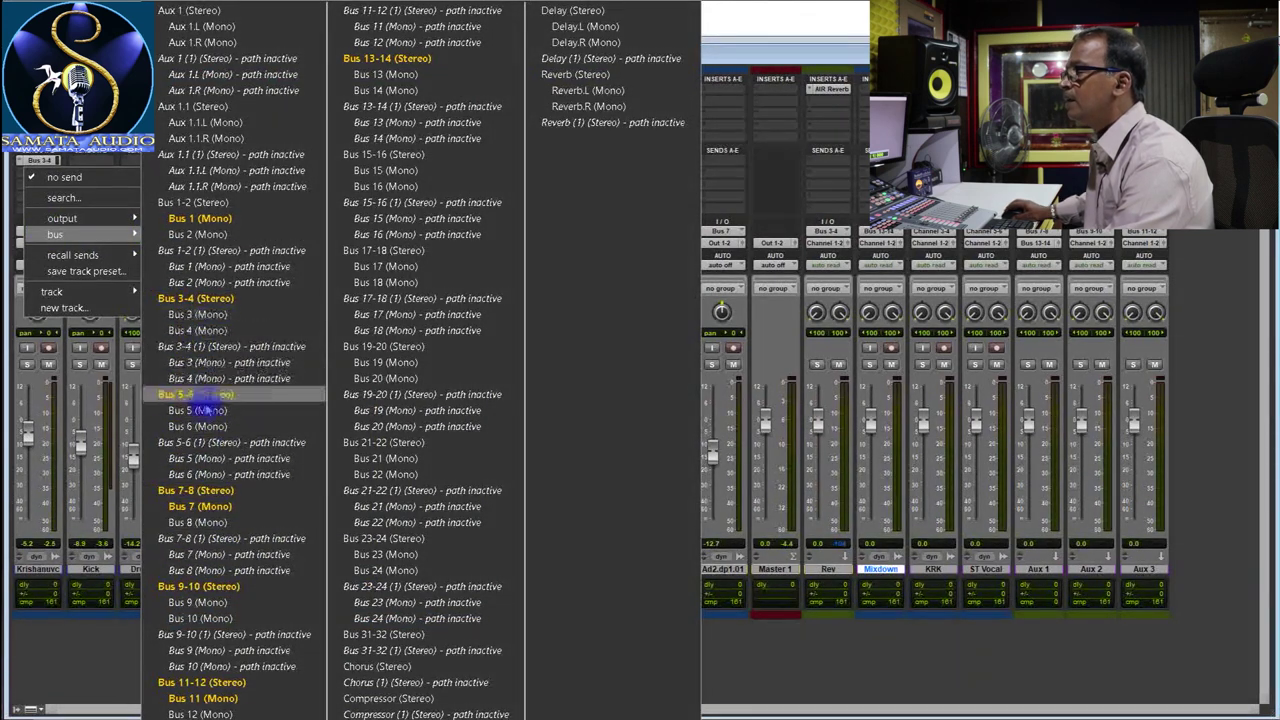
pyautogui.click(212, 490)
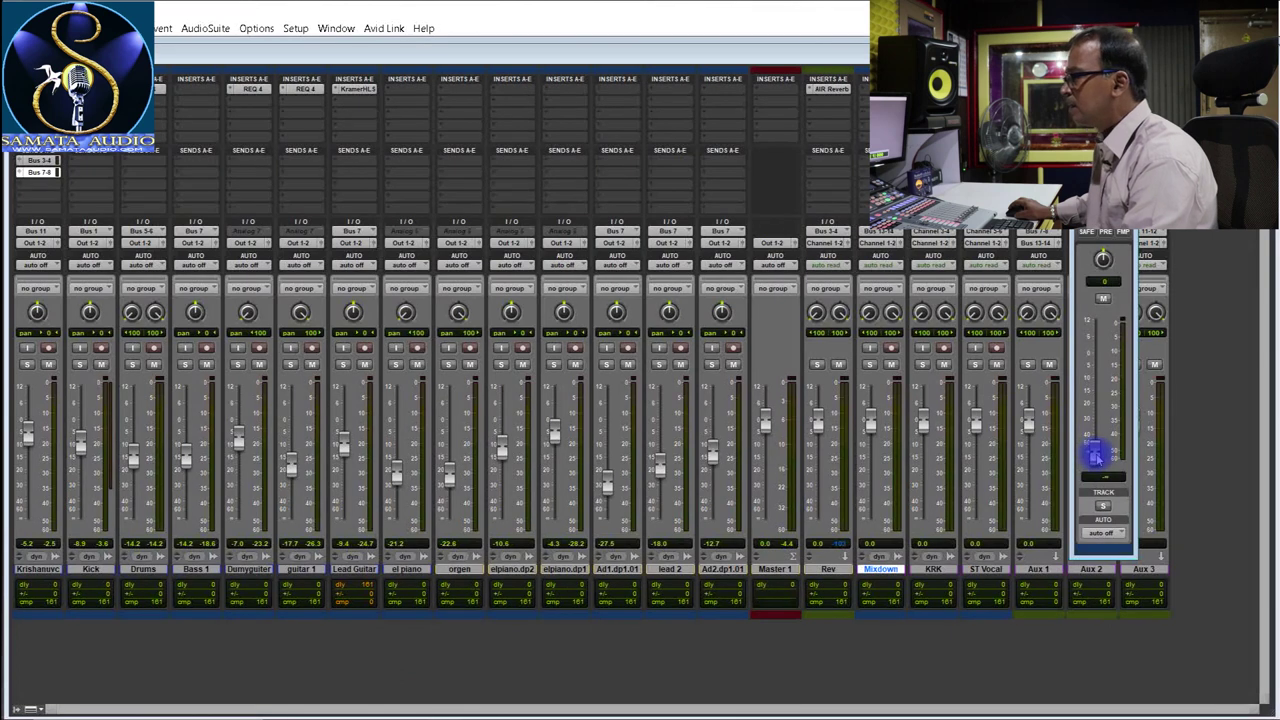
pyautogui.moveTo(1095, 455); pyautogui.dragTo(1100, 370)
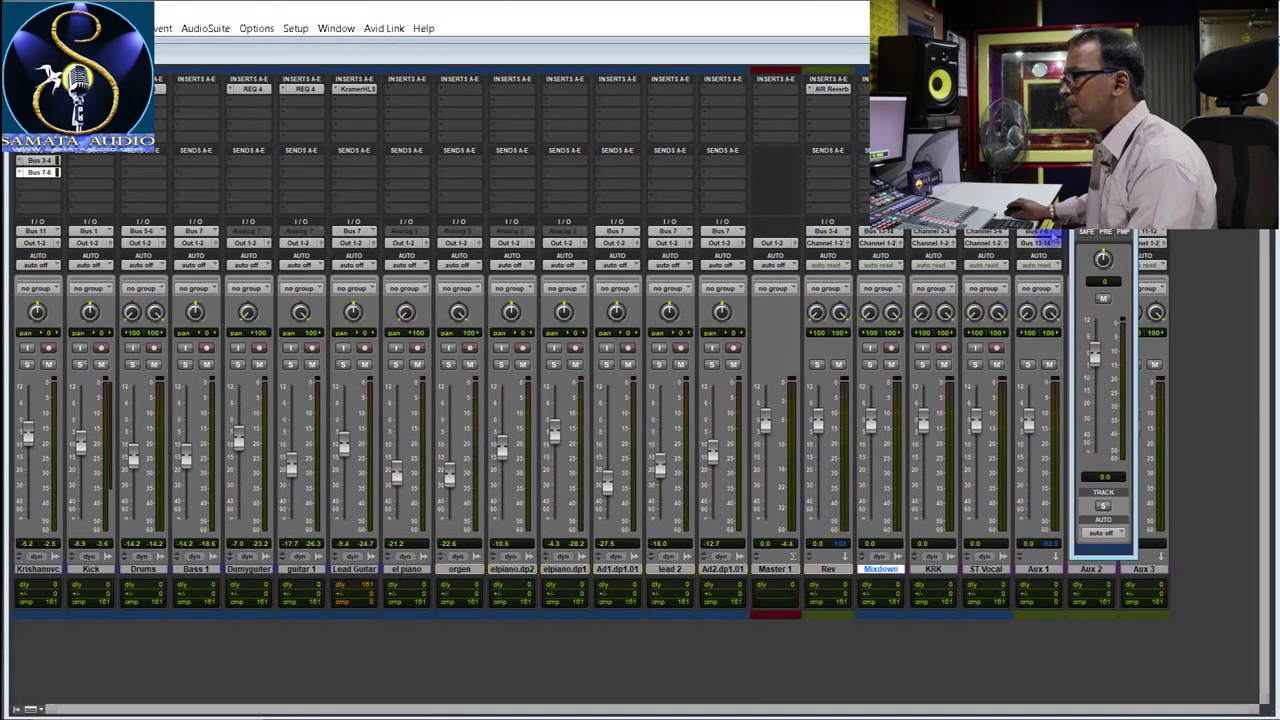
pyautogui.click(883, 573)
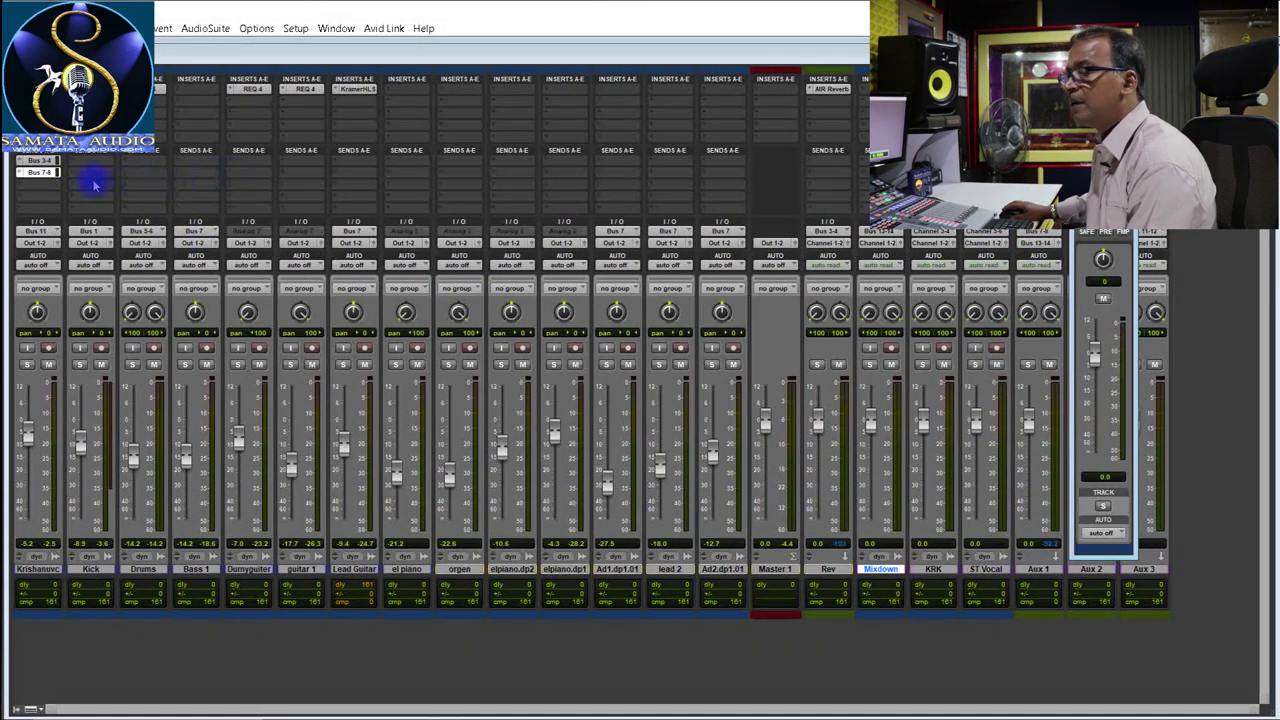
pyautogui.press('space')
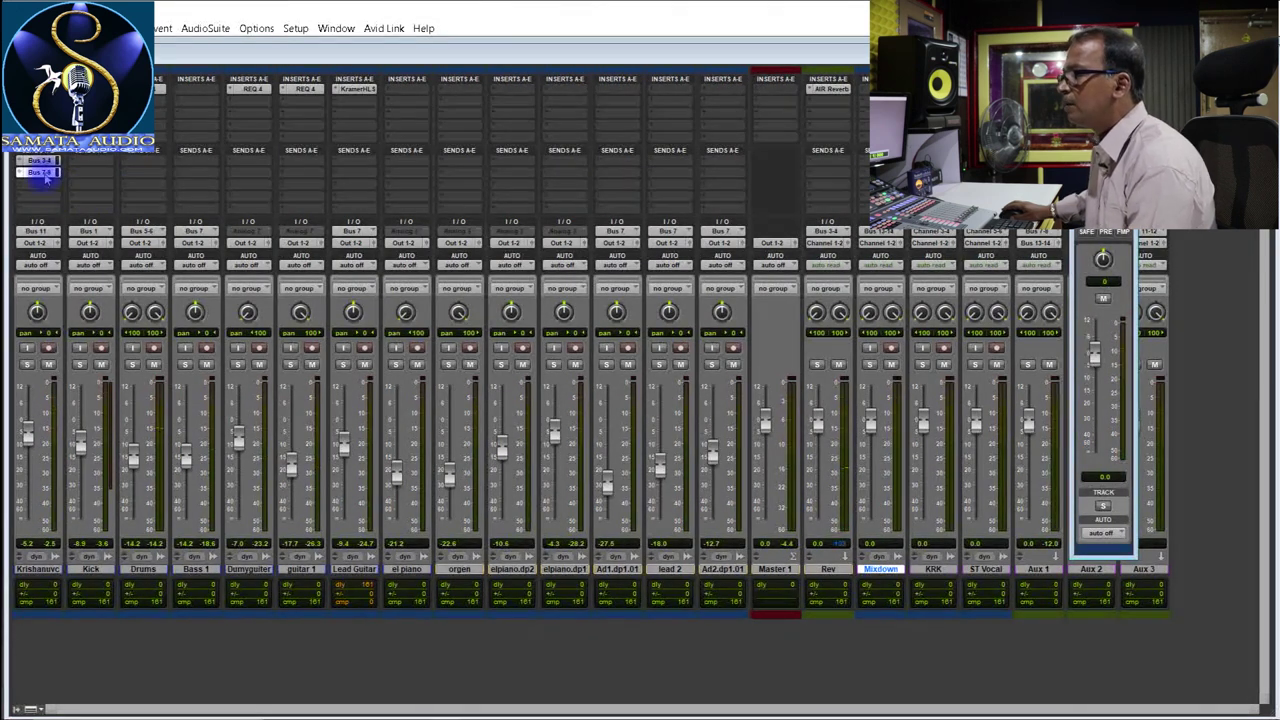
# - Copy the vocal track's Bus 7-8 send to every track from Kick to Ad2.dp1.01 and to the Rev track
pyautogui.moveTo(45, 176); pyautogui.dragTo(716, 178)
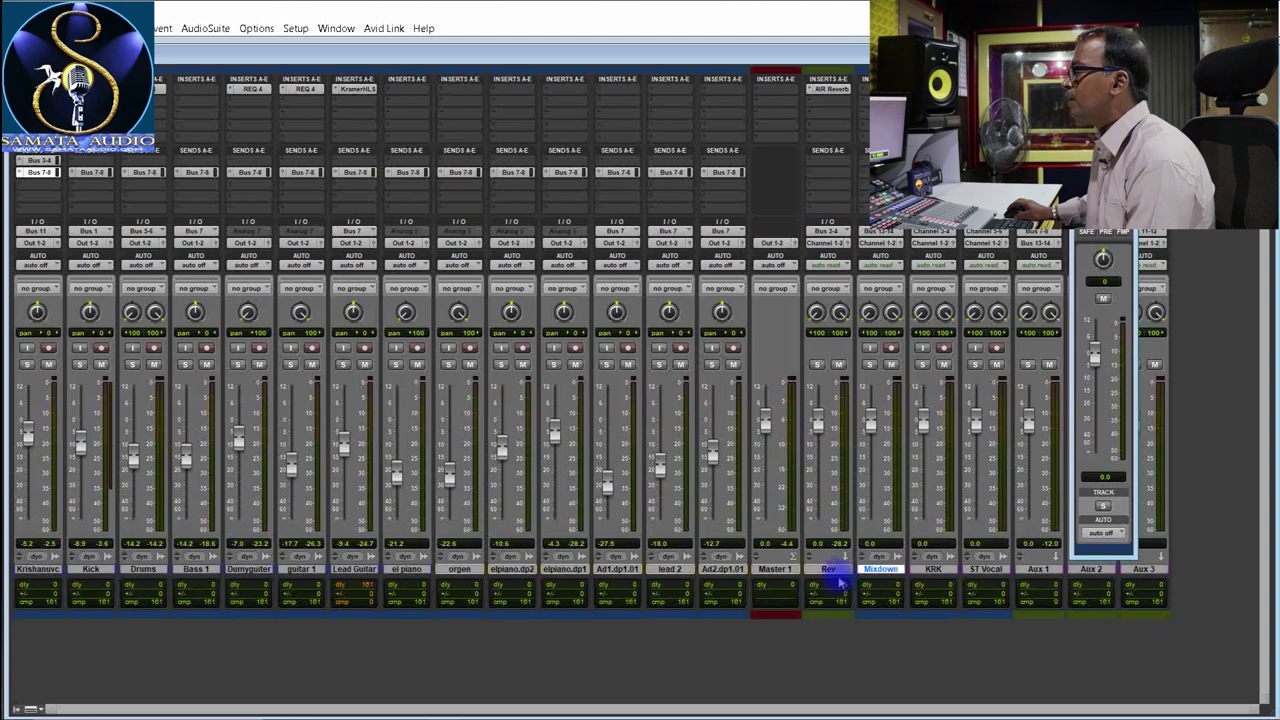
pyautogui.moveTo(718, 174); pyautogui.dragTo(831, 183)
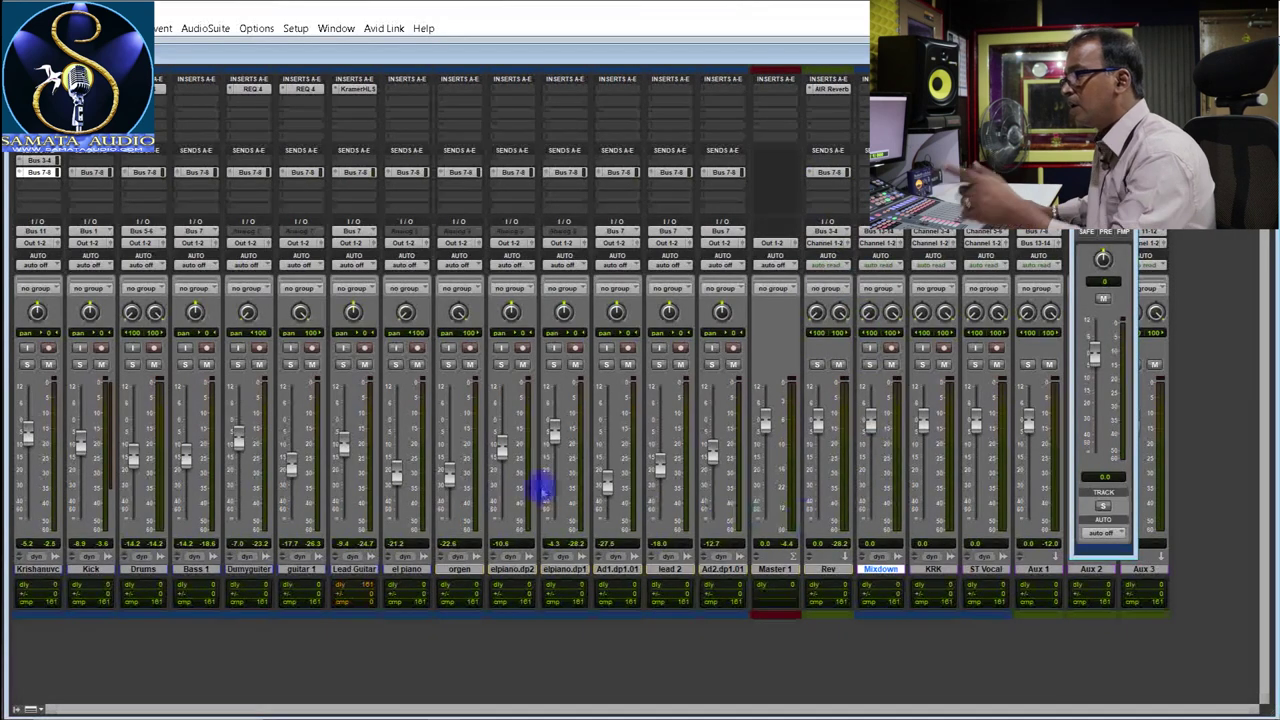
pyautogui.click(880, 568)
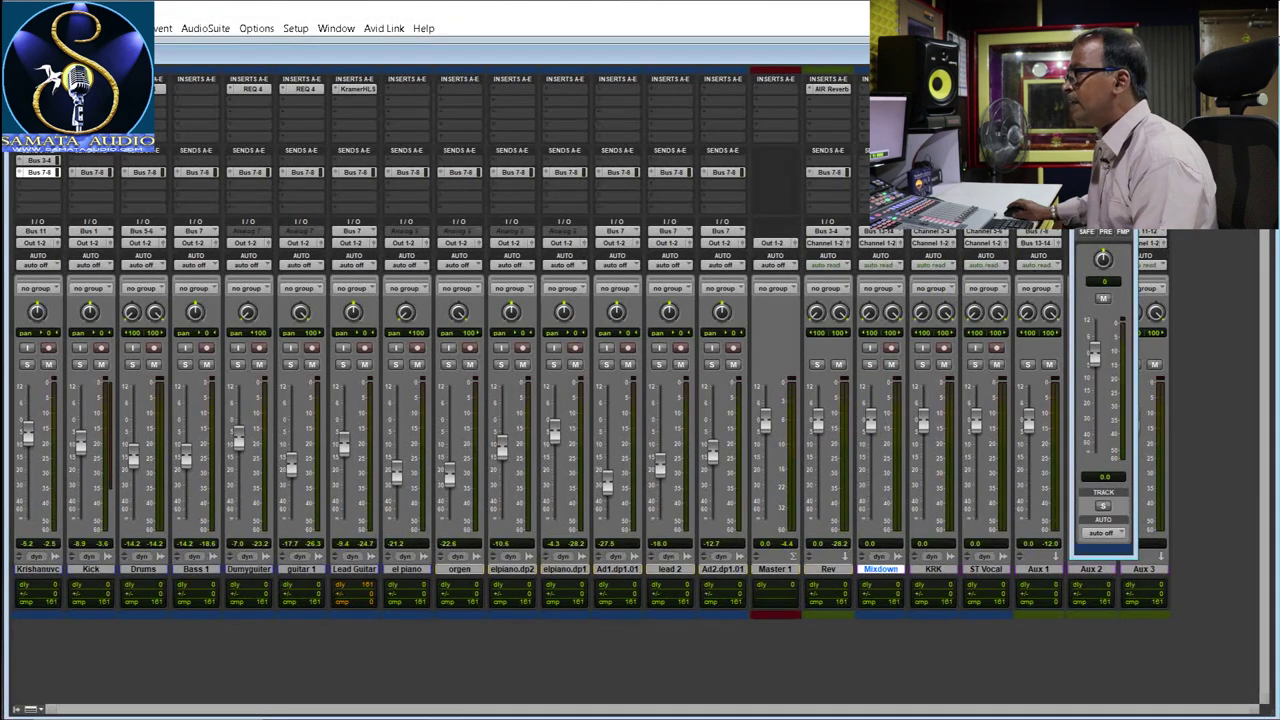
pyautogui.click(1126, 146)
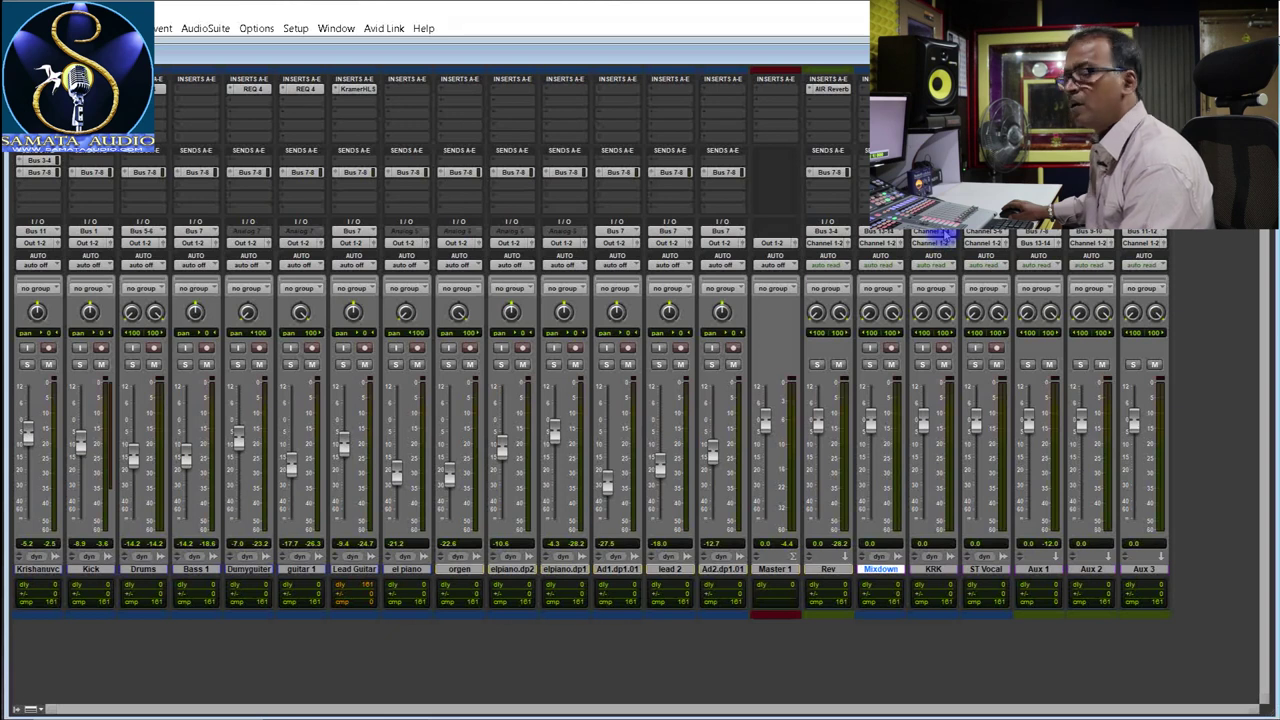
# - Set the input of the KRK track to the stereo Bus 15-16
pyautogui.click(940, 232)
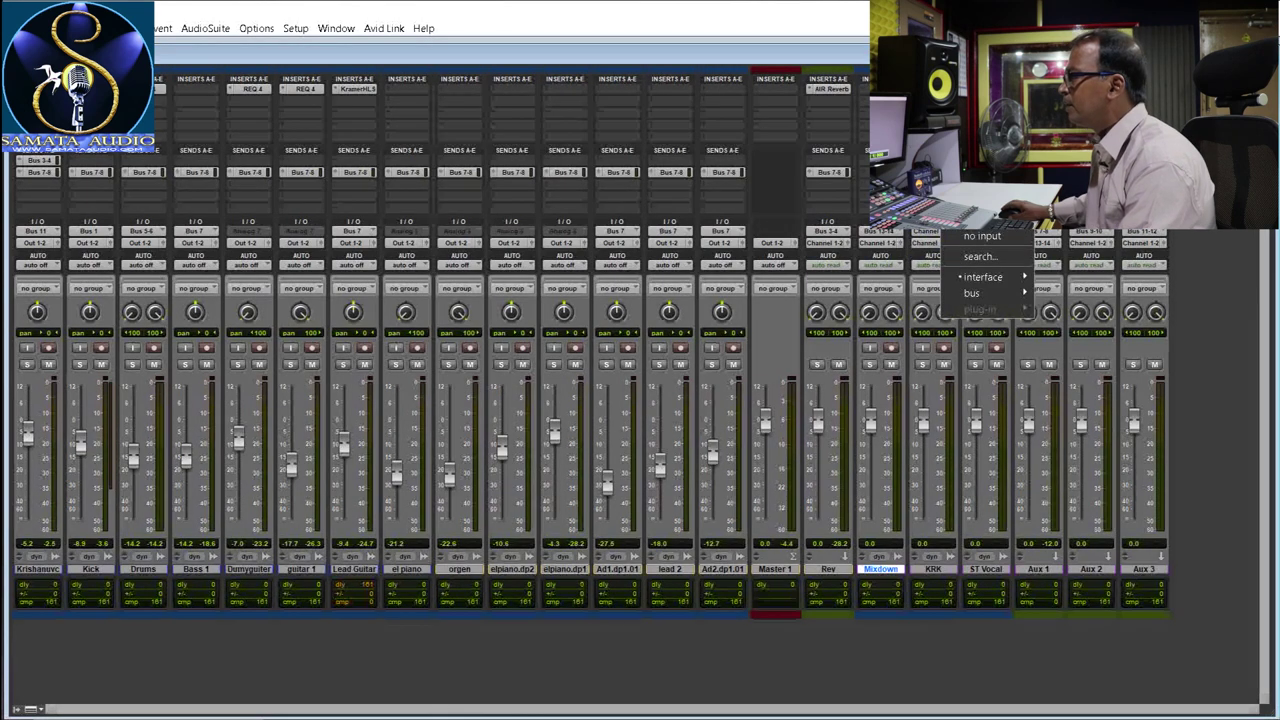
pyautogui.click(931, 571)
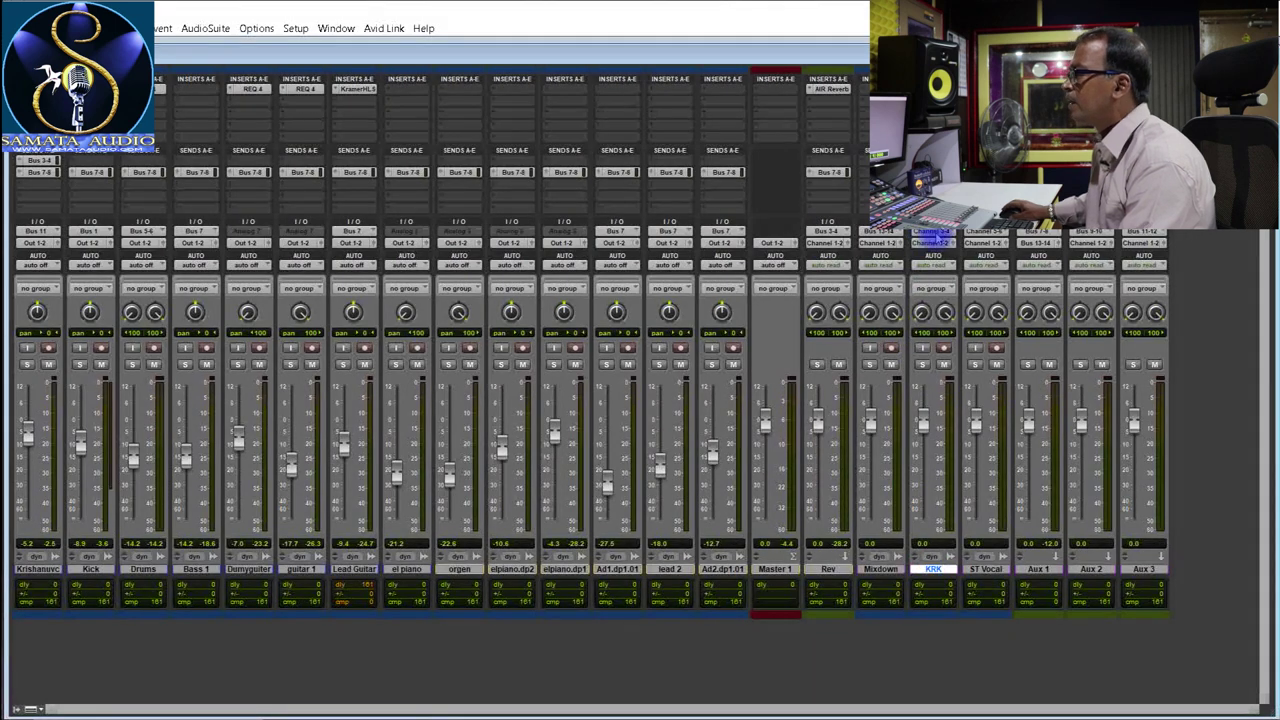
pyautogui.click(931, 232)
pyautogui.moveTo(993, 296)
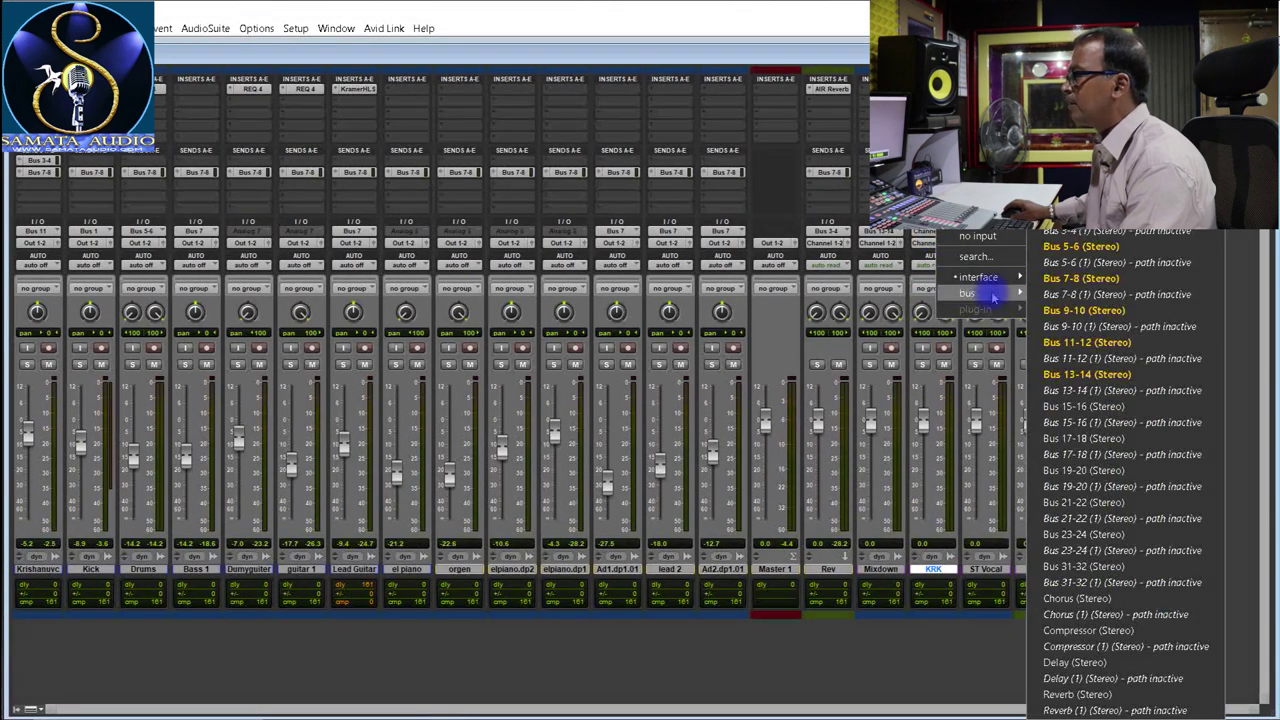
pyautogui.click(1051, 408)
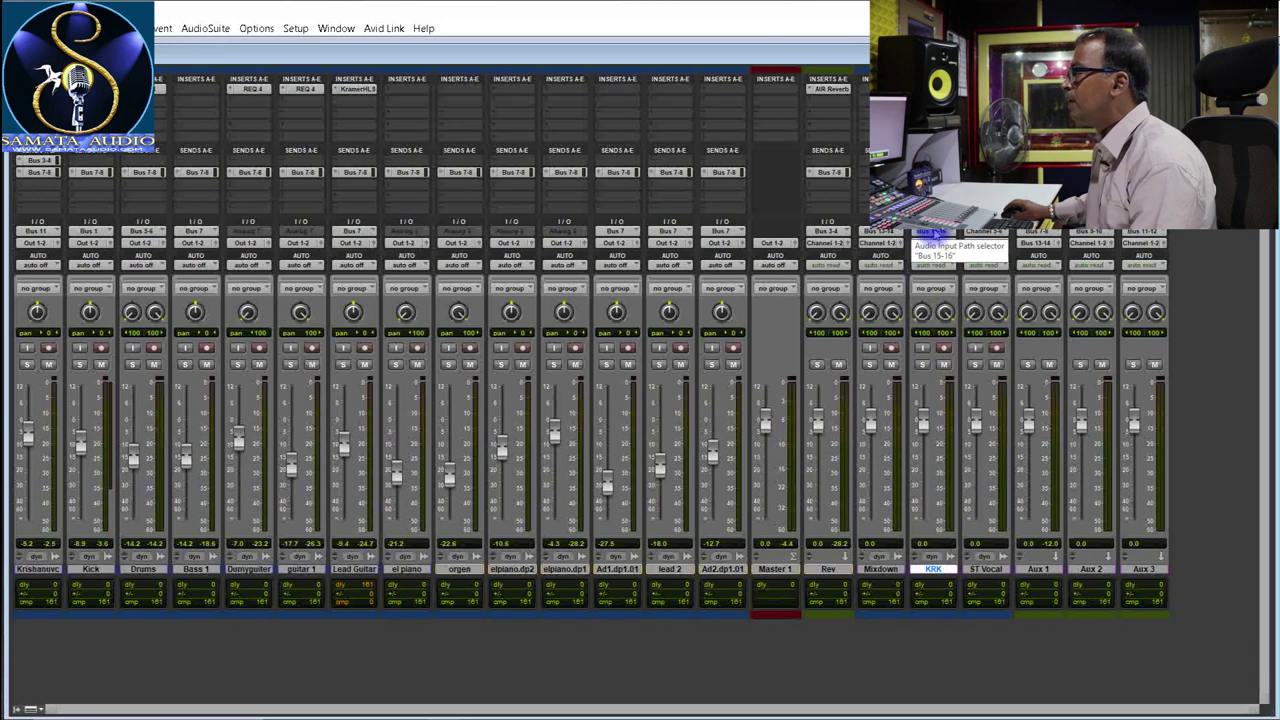
# - Add a stereo Bus 15-16 send to the Kick track and raise its level to 0.0 dB
pyautogui.click(73, 195)
pyautogui.moveTo(100, 248)
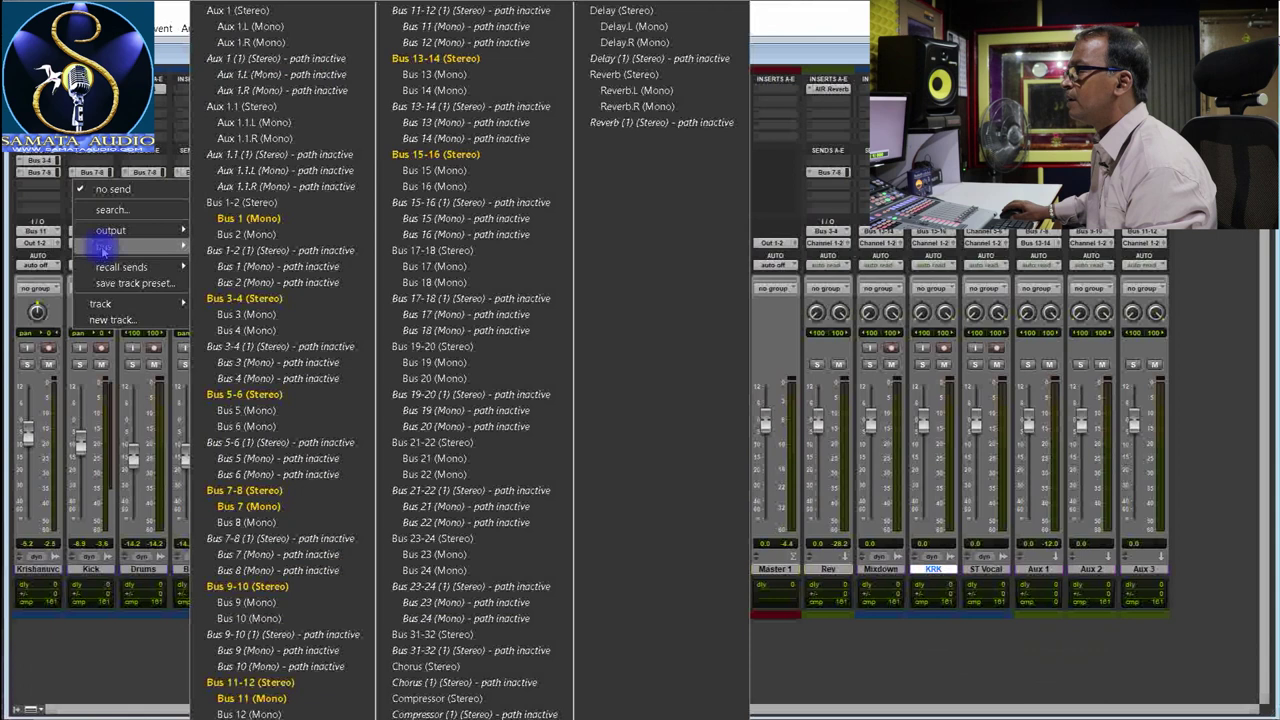
pyautogui.click(410, 156)
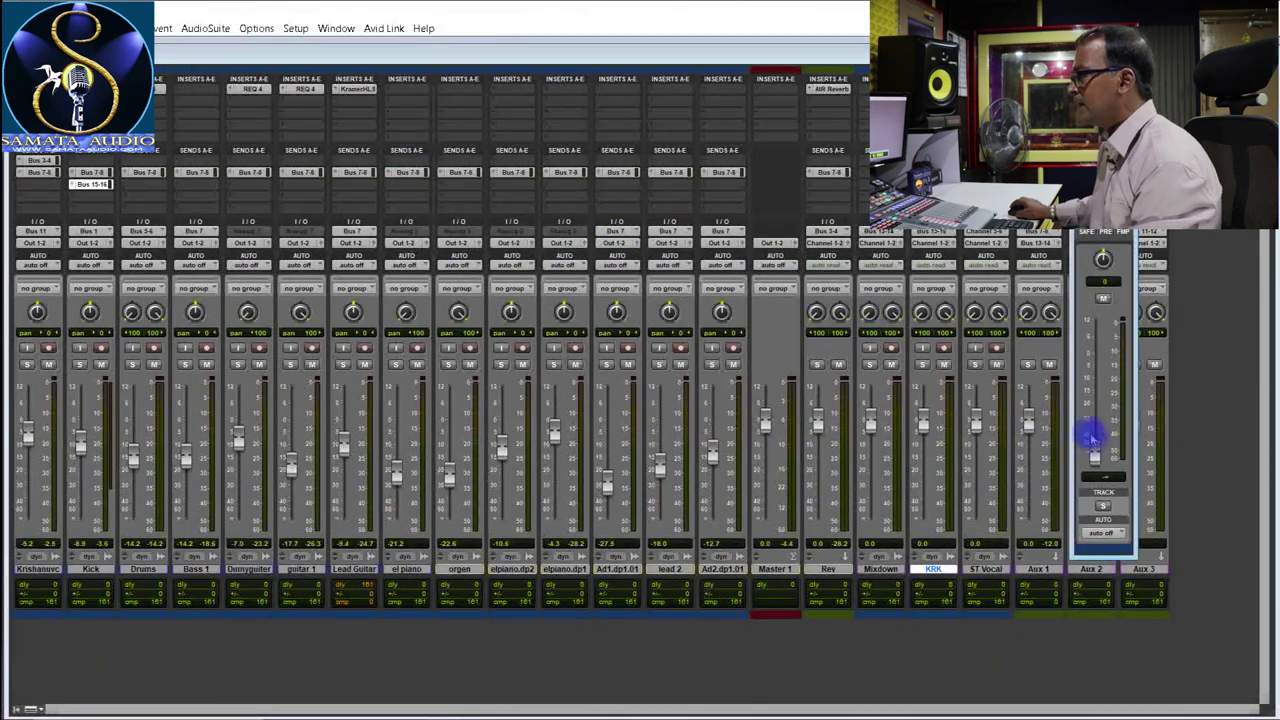
pyautogui.moveTo(1097, 451); pyautogui.dragTo(1103, 400)
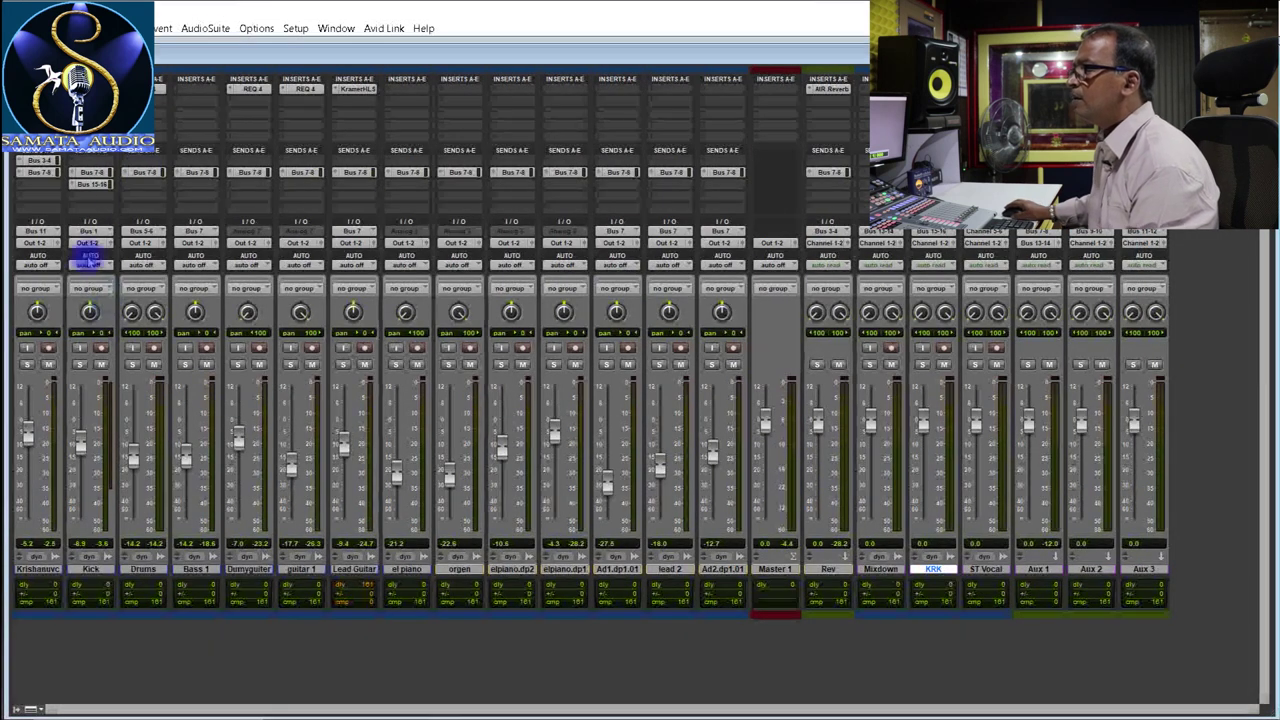
# - Copy the Kick track's Bus 15-16 send to every instrument track from Drums to Ad2.dp1.01, leaving out the vocal track
pyautogui.moveTo(87, 188); pyautogui.dragTo(757, 203)
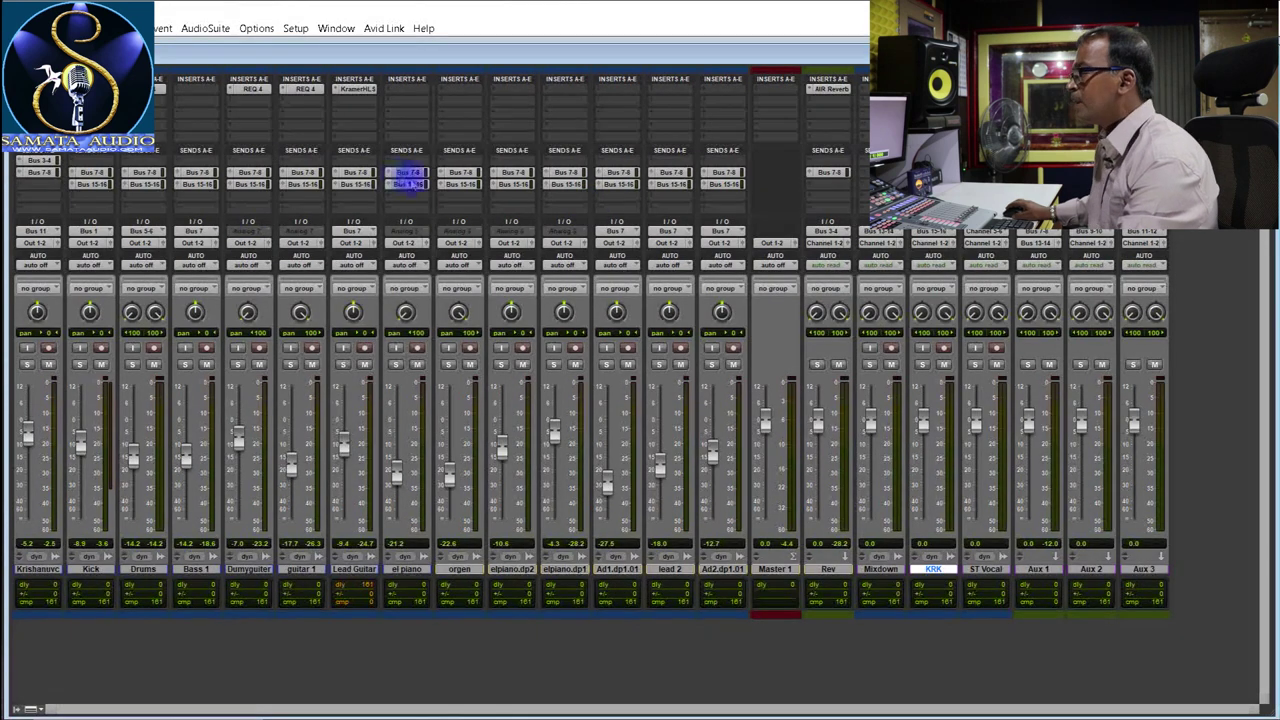
pyautogui.click(91, 184)
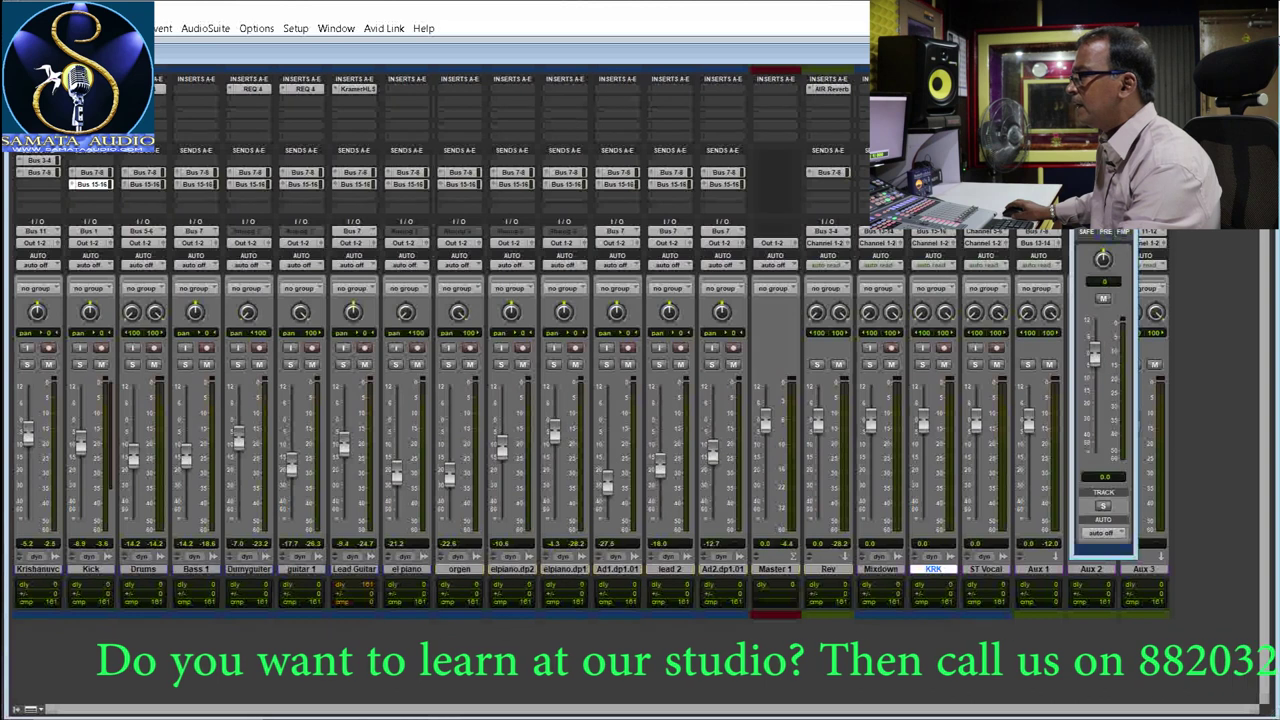
pyautogui.click(1125, 172)
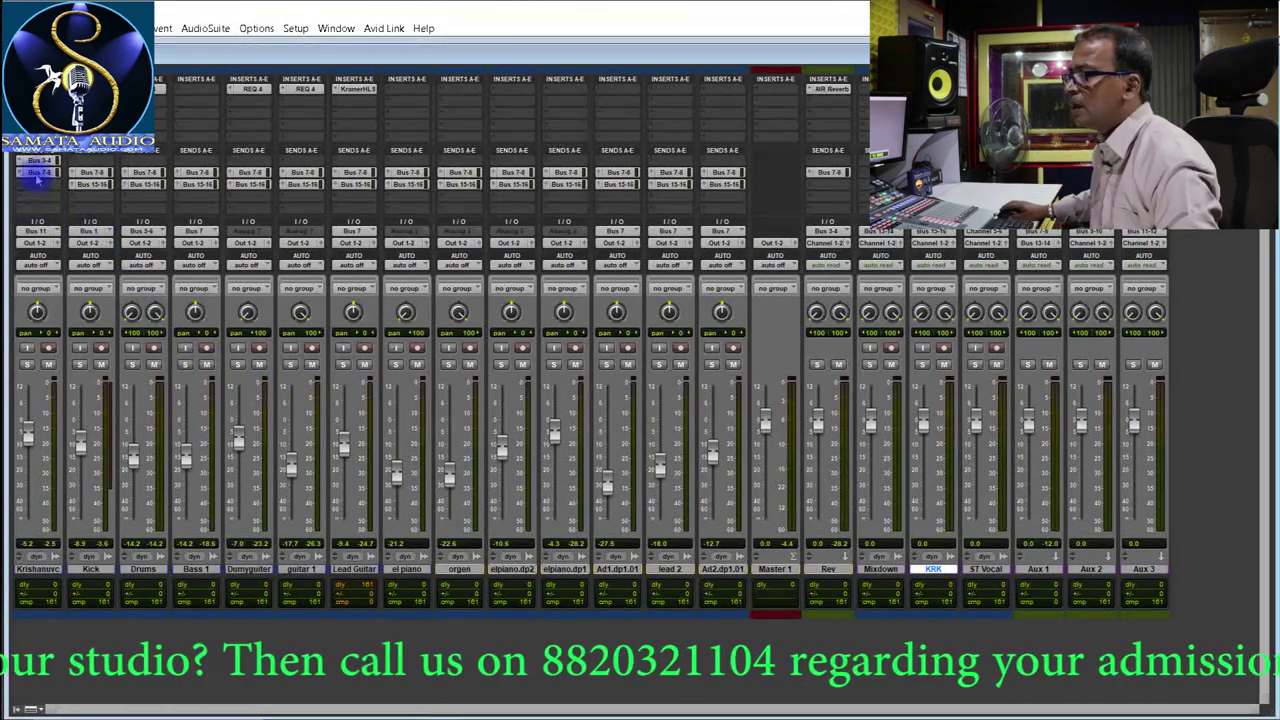
# - Check the level and panning of the Bus 7-8 sends on the vocal, Drums and Bass 1 tracks
pyautogui.click(38, 172)
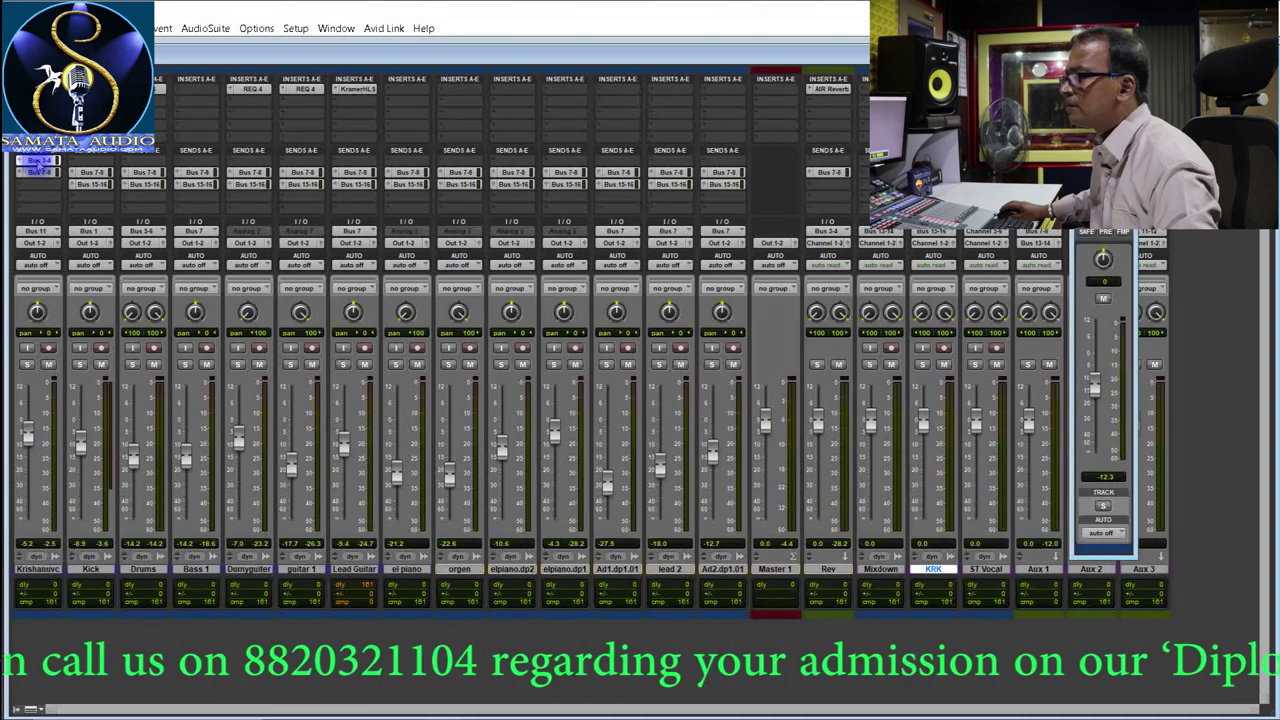
pyautogui.click(38, 173)
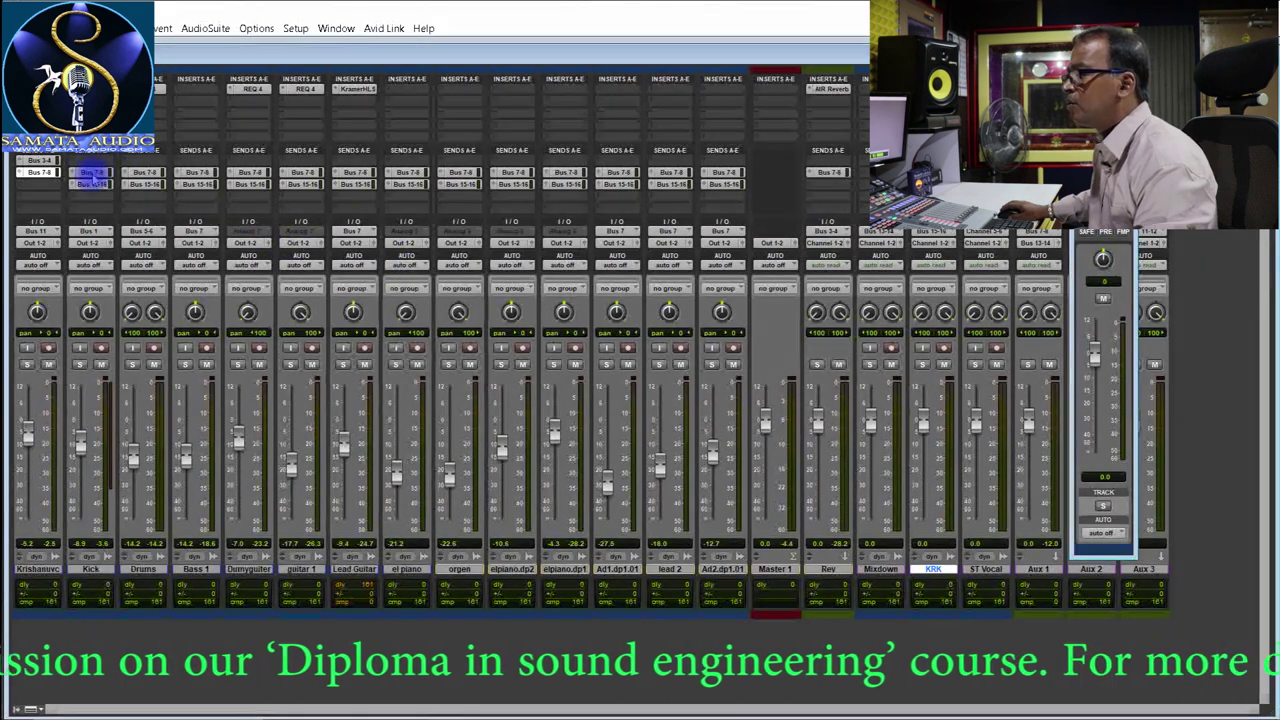
pyautogui.click(142, 173)
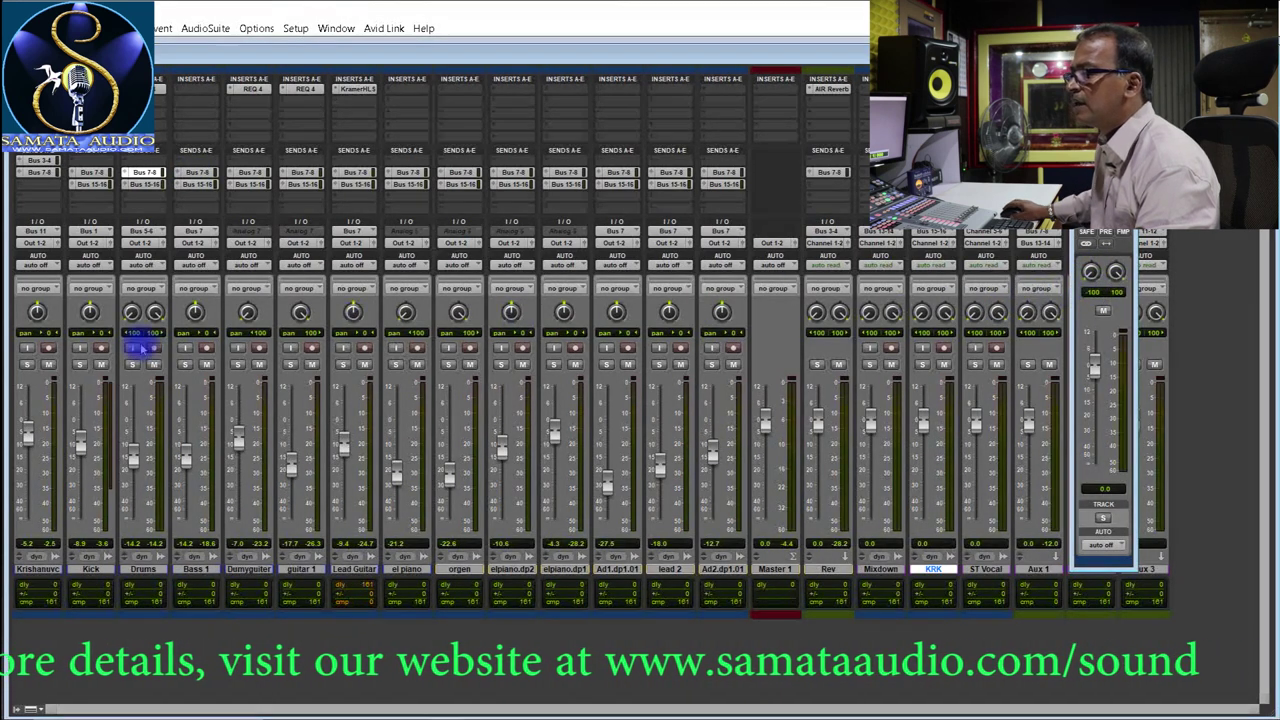
pyautogui.click(197, 175)
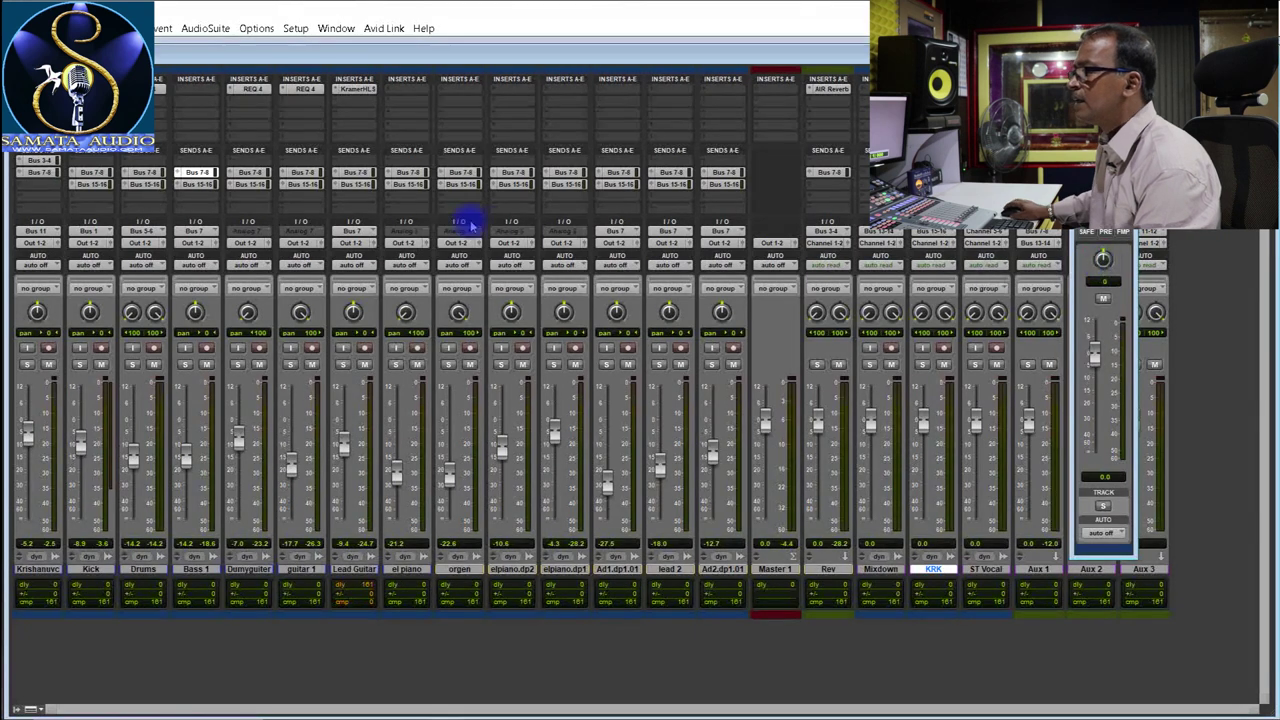
# - Centre the panning of the Bus 7-8 sends on the tracks from Domyguiter to Ad2.dp1.01, and check the Rev track's send
pyautogui.click(252, 173)
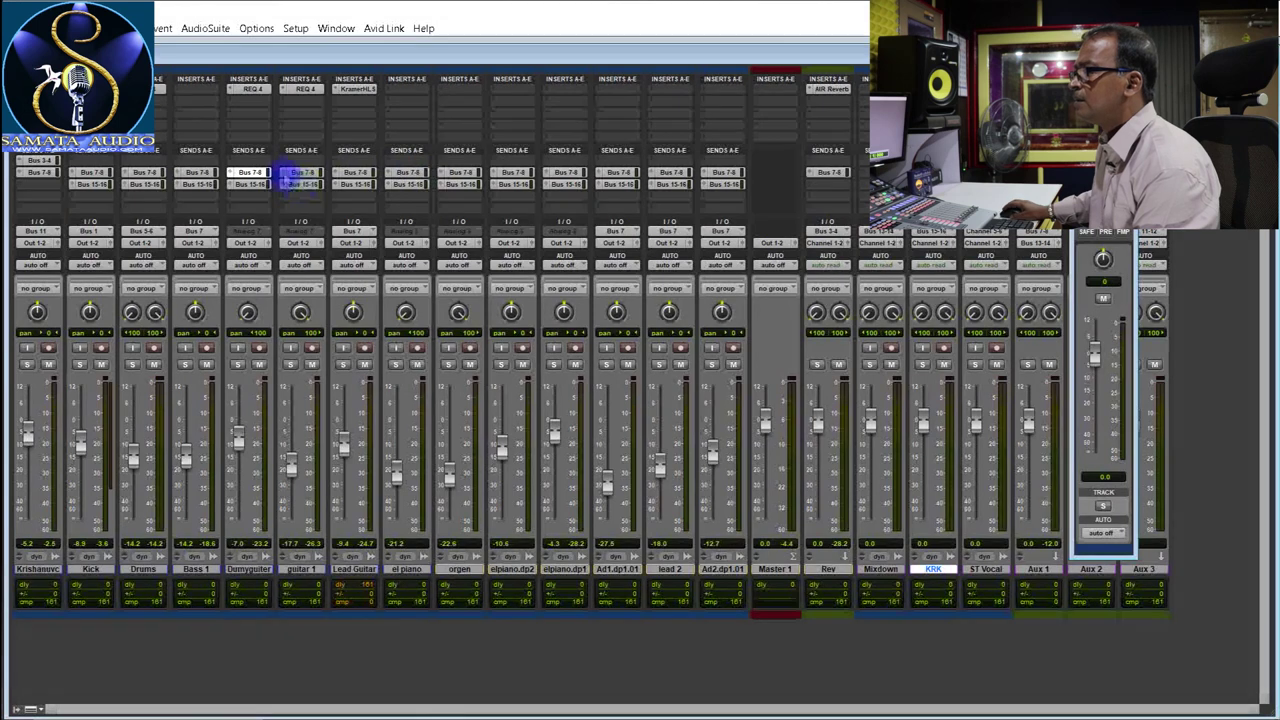
pyautogui.click(301, 173)
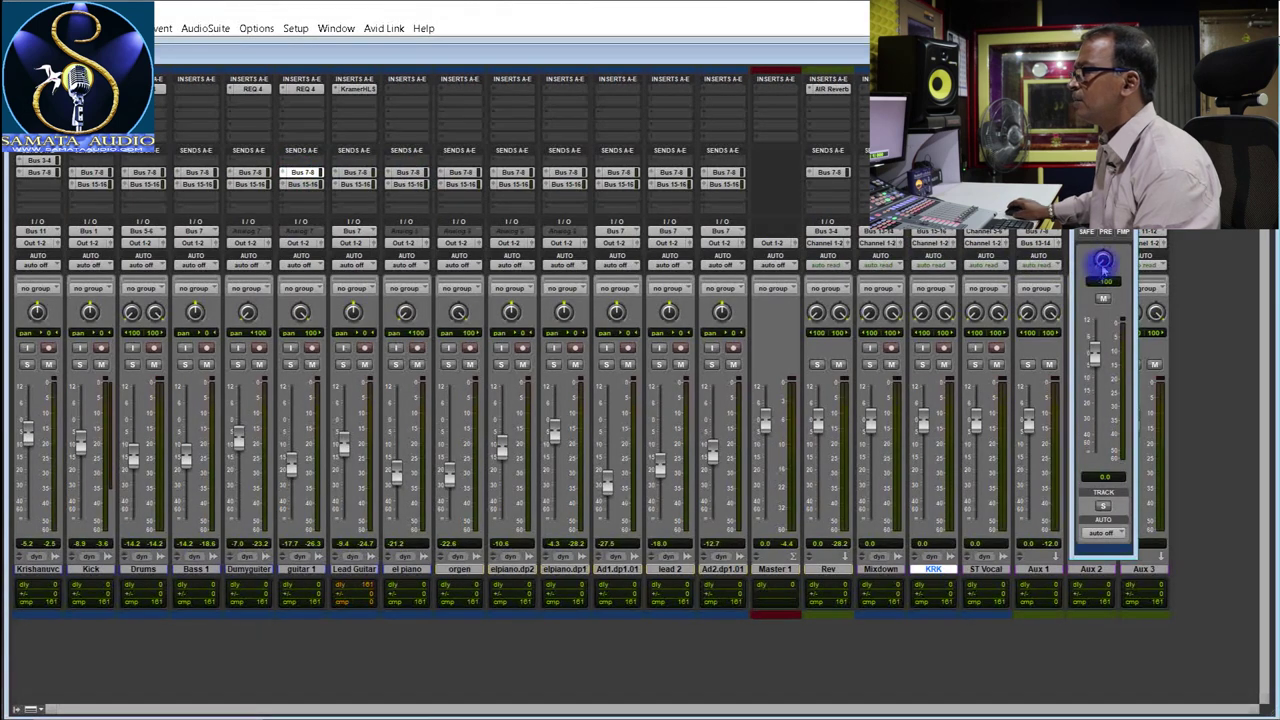
pyautogui.click(354, 172)
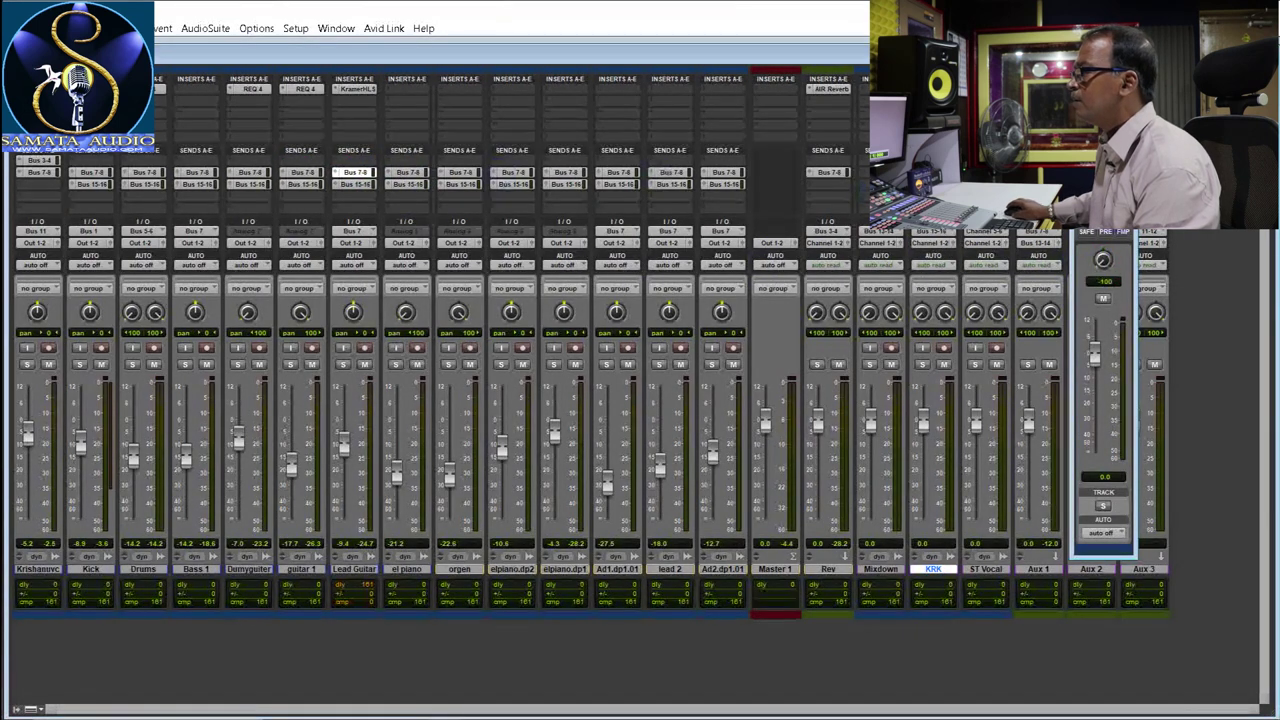
pyautogui.click(512, 172)
pyautogui.keyDown('alt'); pyautogui.click(1102, 264); pyautogui.keyUp('alt')
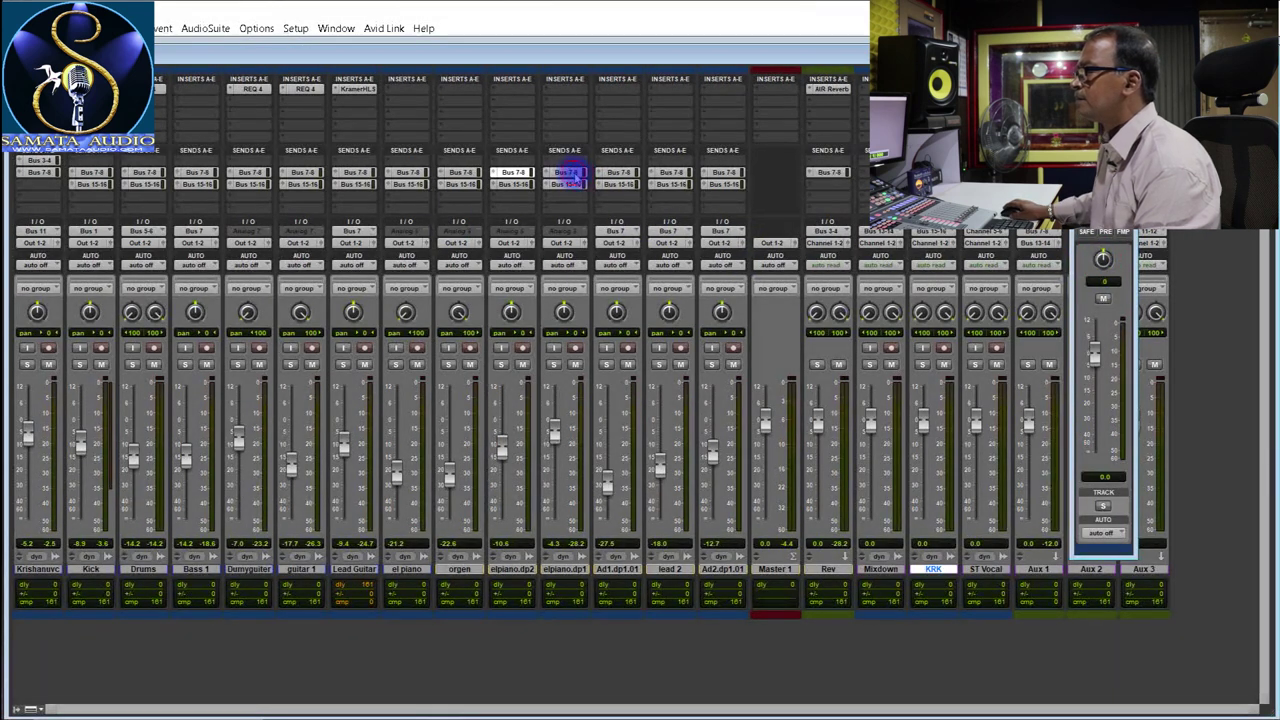
pyautogui.click(566, 172)
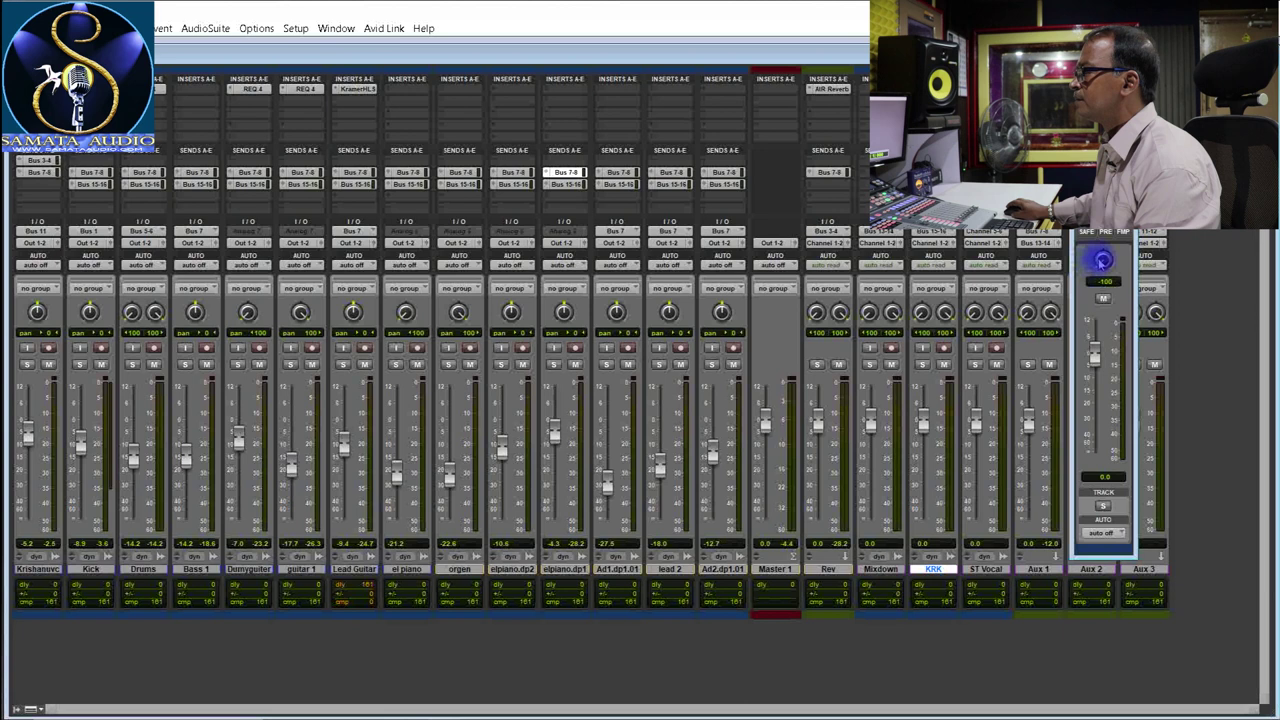
pyautogui.click(618, 172)
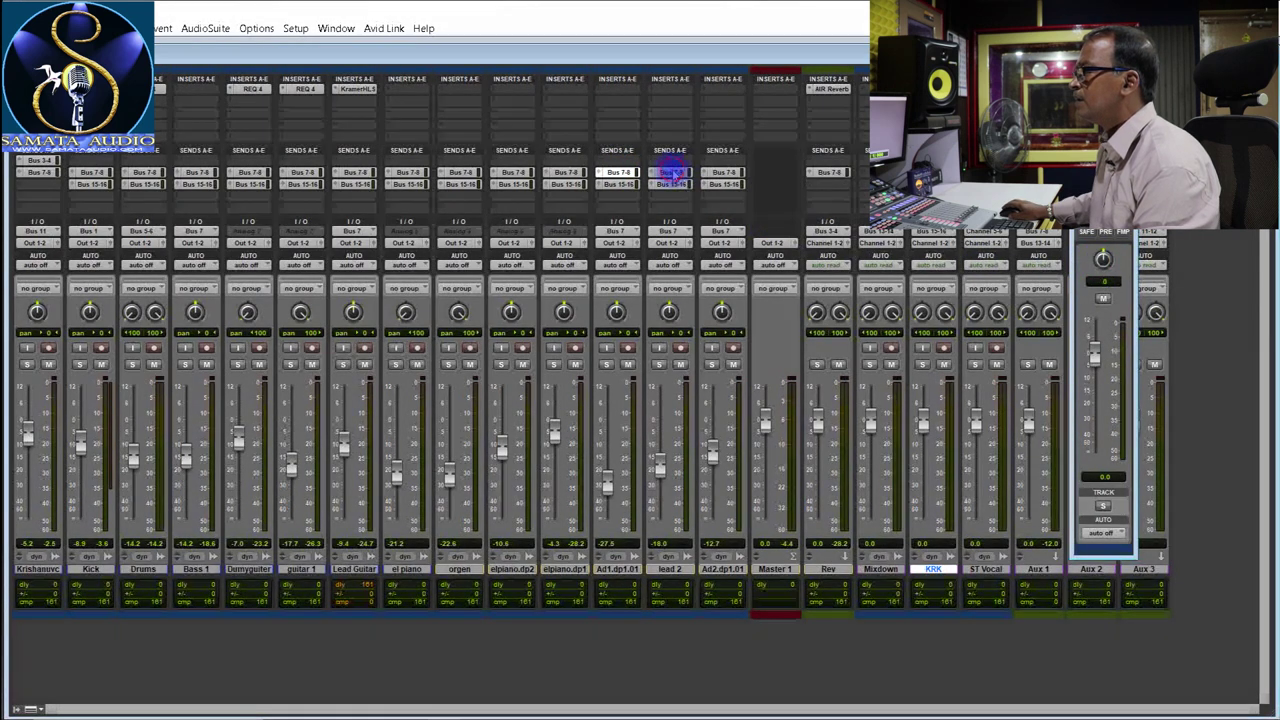
pyautogui.click(672, 172)
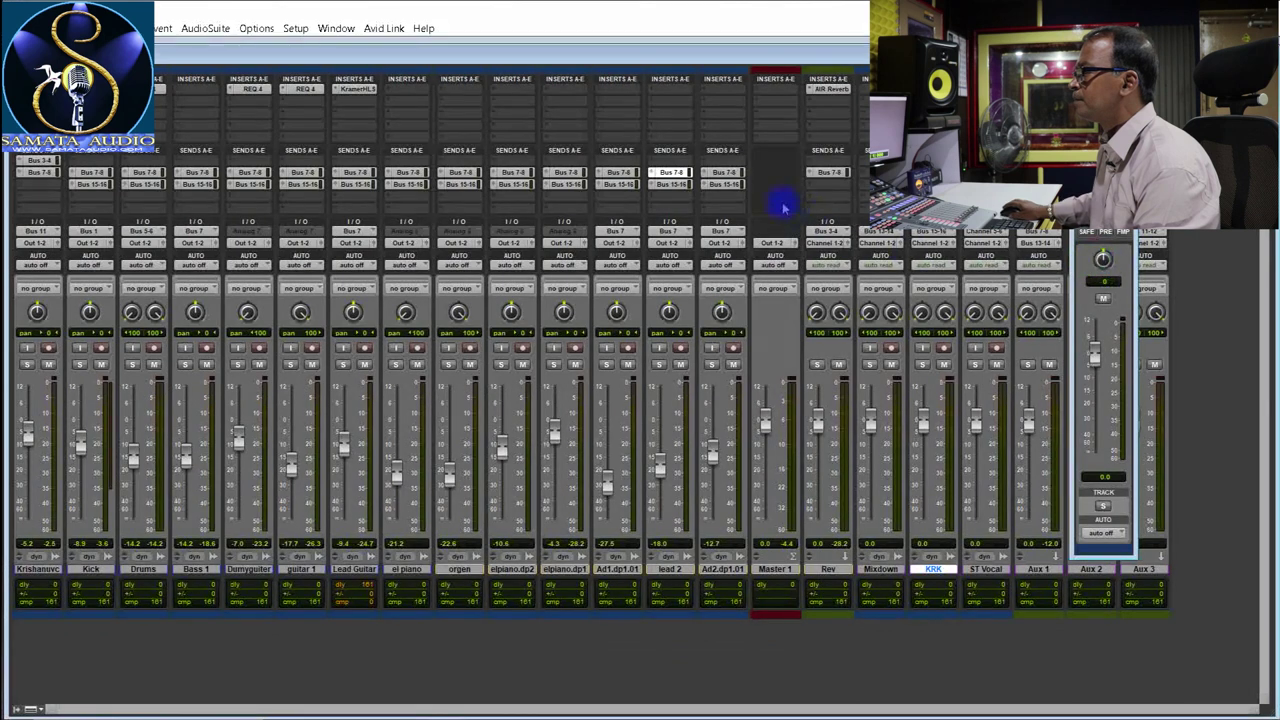
pyautogui.click(724, 173)
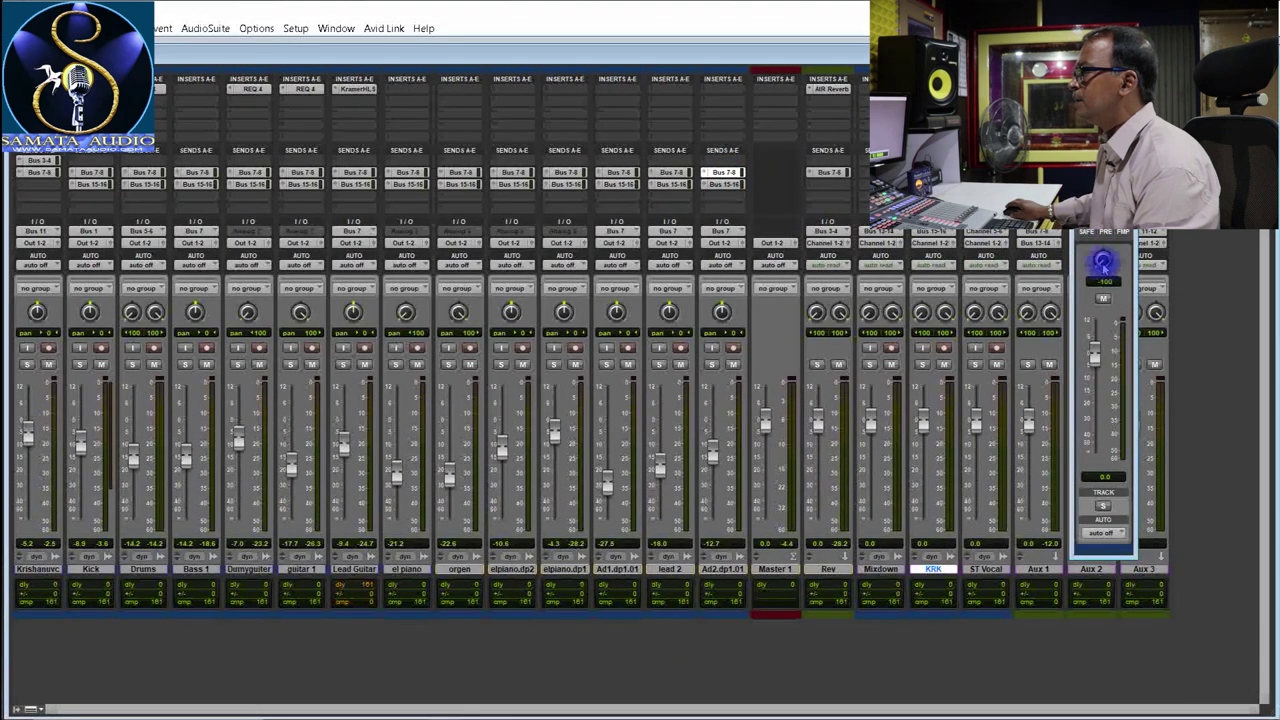
pyautogui.click(828, 172)
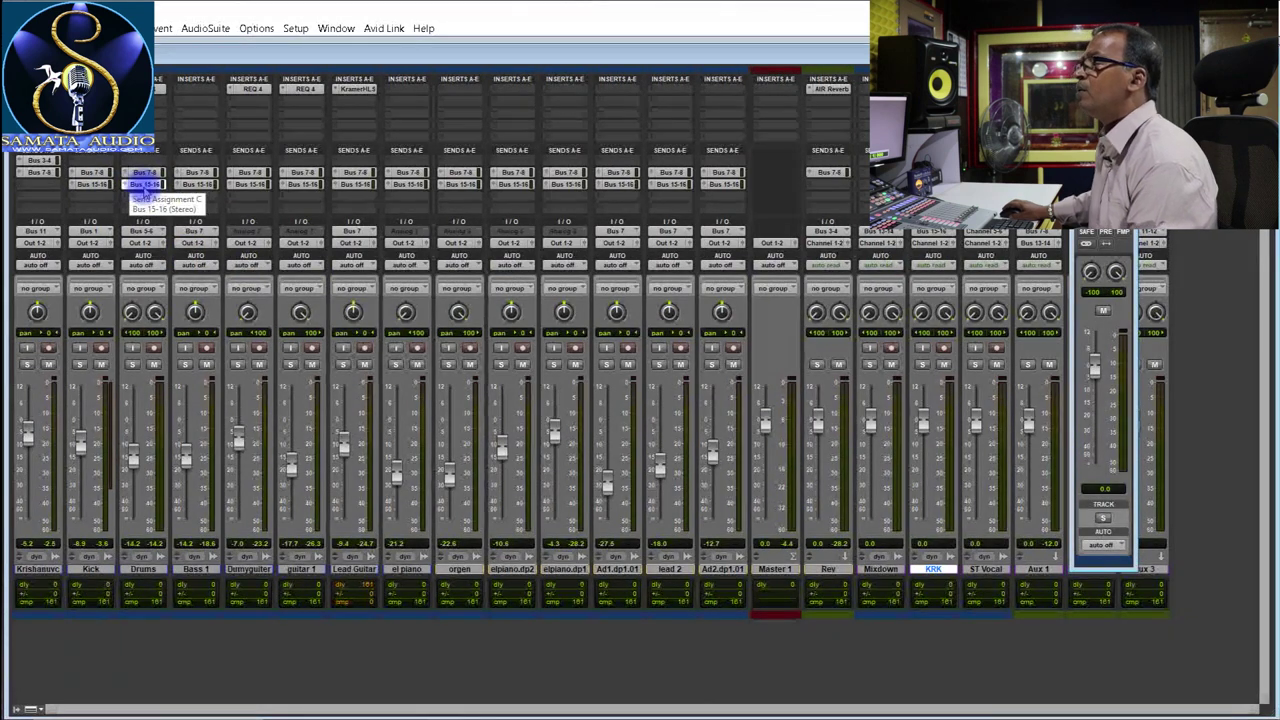
# - Check the level and panning of the Bus 15-16 sends on the tracks from Bass 1 to Ad2.dp1.01
pyautogui.click(196, 184)
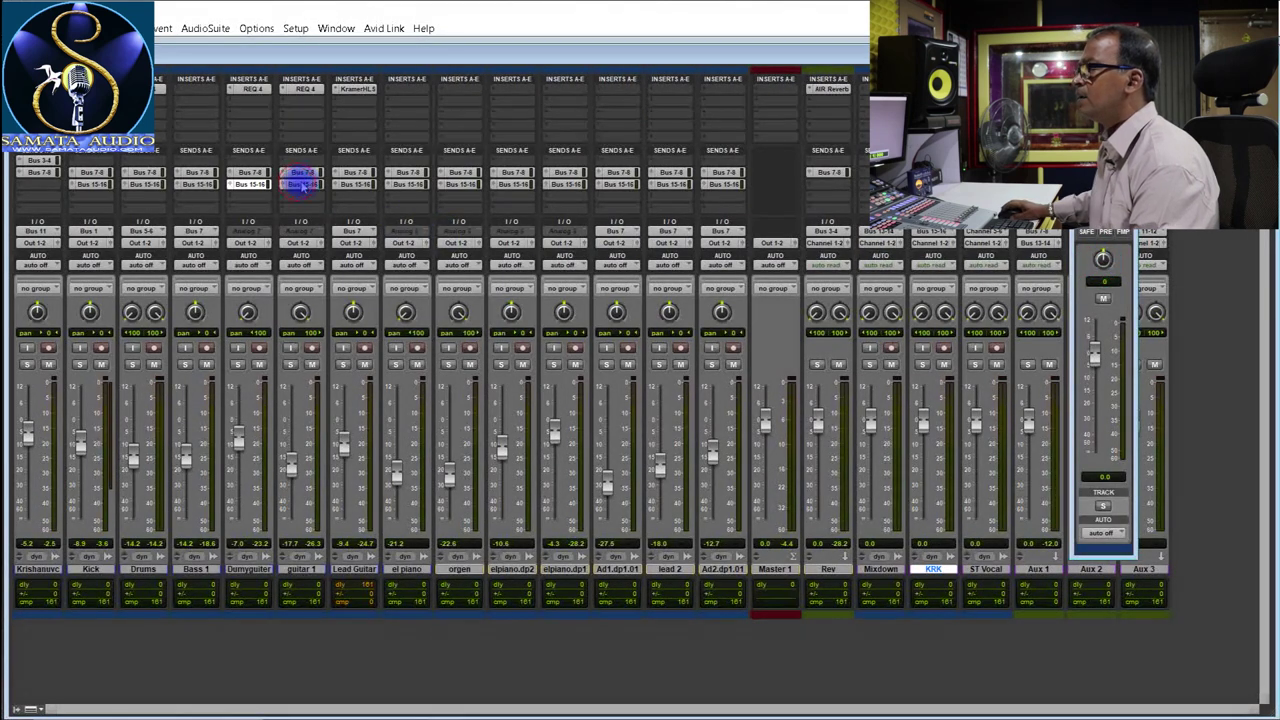
pyautogui.click(300, 185)
pyautogui.click(408, 185)
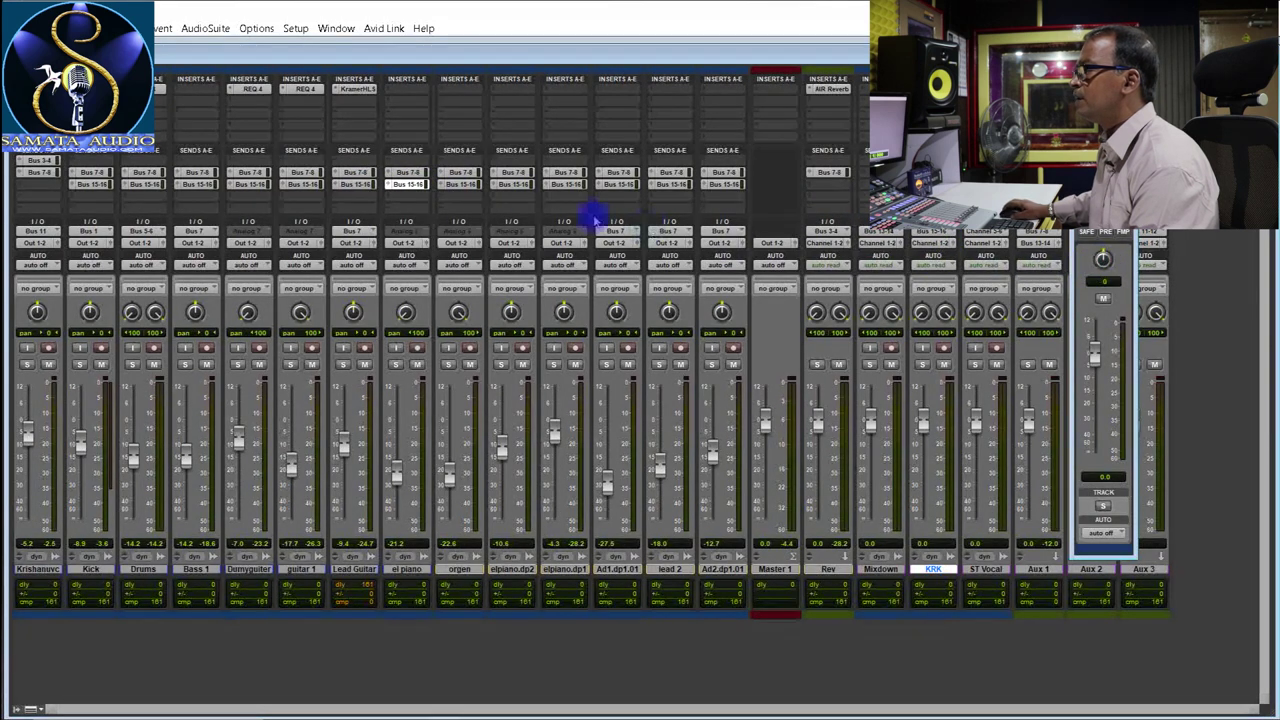
pyautogui.click(460, 185)
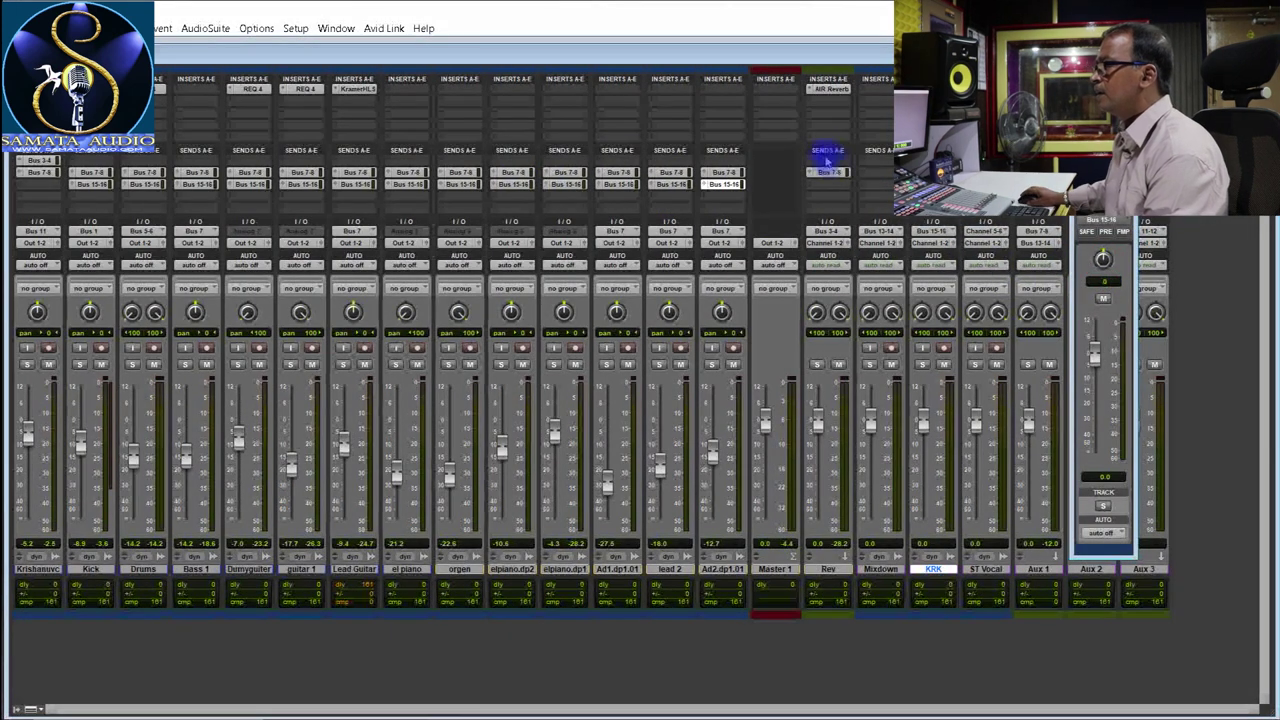
pyautogui.click(941, 573)
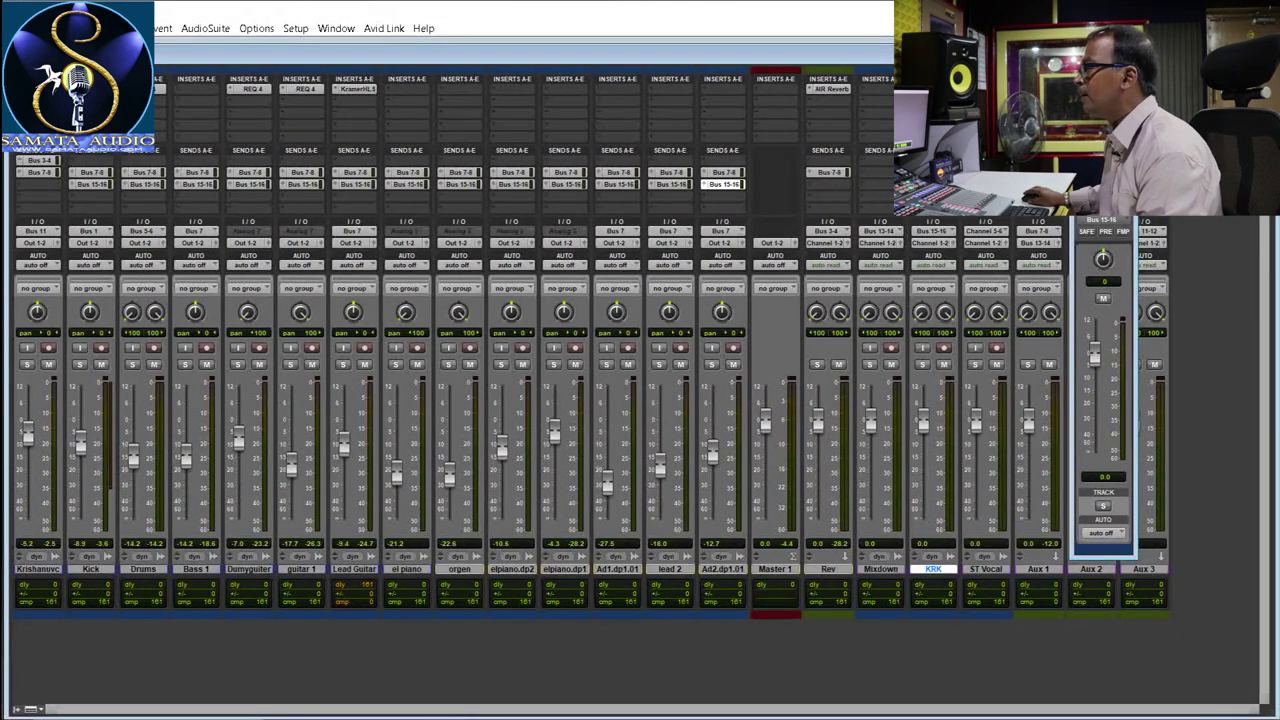
# - Close the floating send window and delete the Aux 2 track
pyautogui.click(1128, 156)
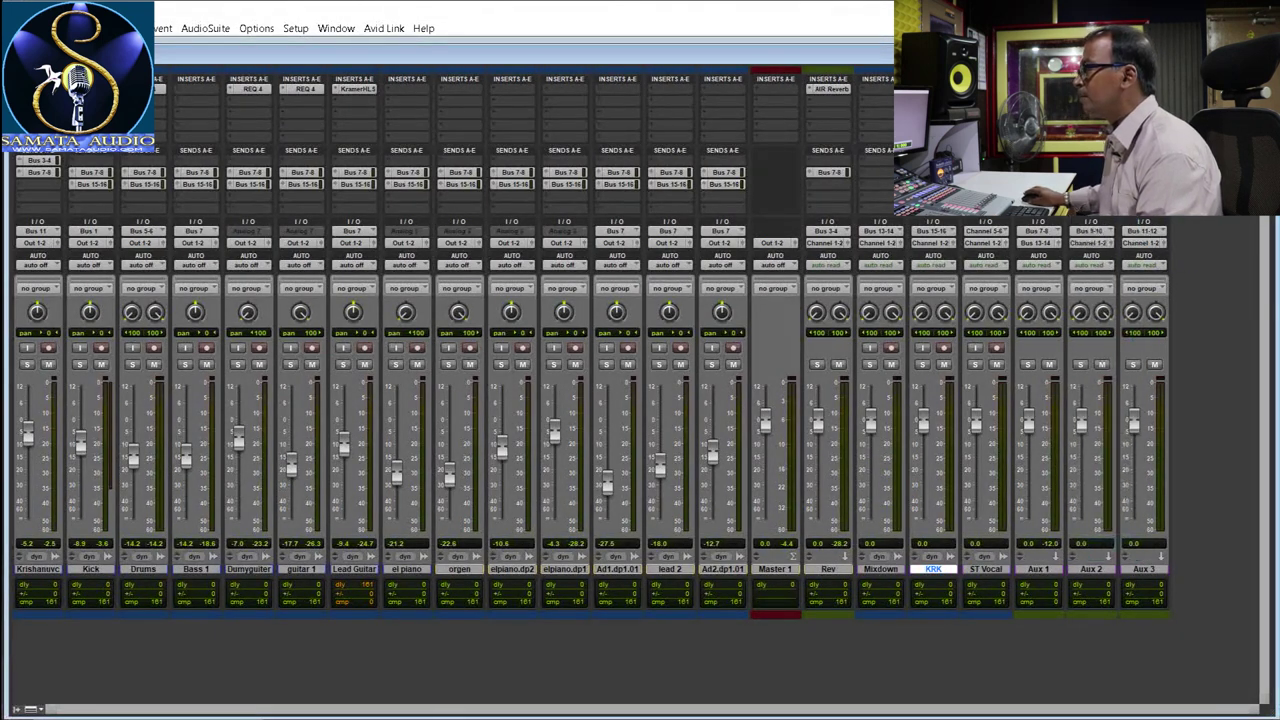
pyautogui.rightClick(1093, 573)
pyautogui.click(1120, 545)
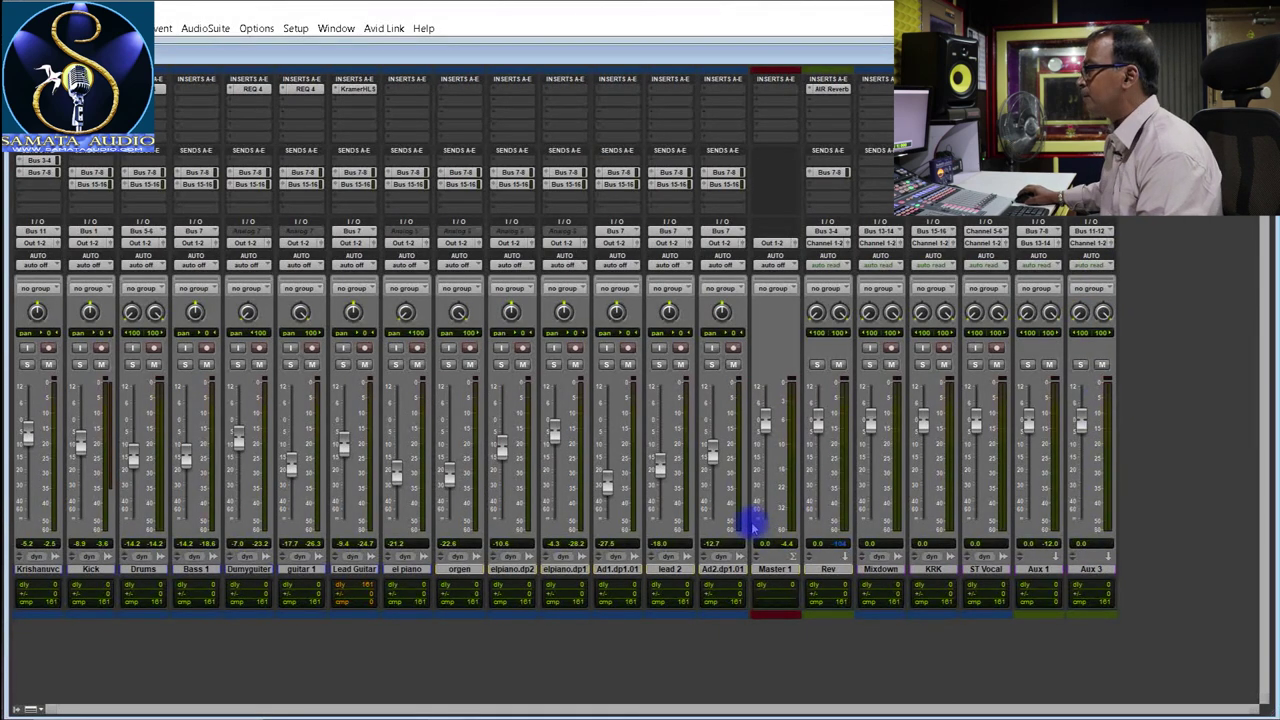
# - Check the input bus of the Aux 3 track and set its output to the stereo Bus 17-18
pyautogui.click(1106, 231)
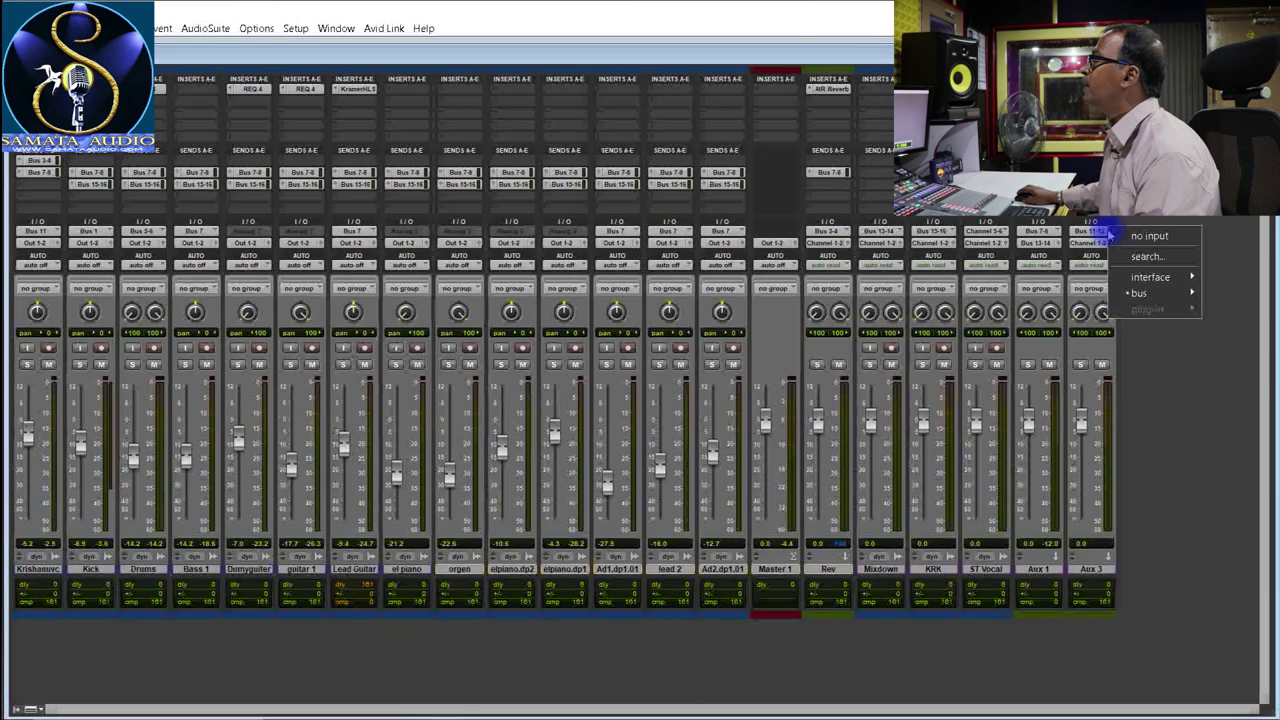
pyautogui.moveTo(1143, 293)
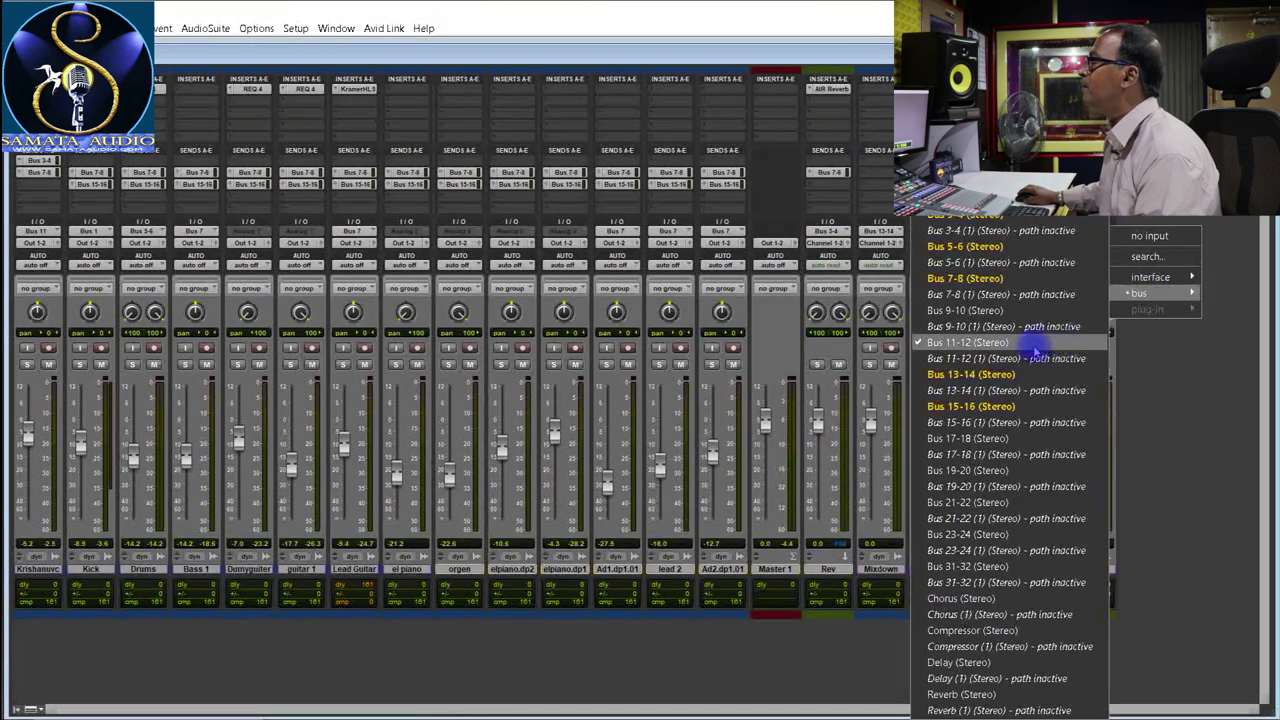
pyautogui.click(1130, 178)
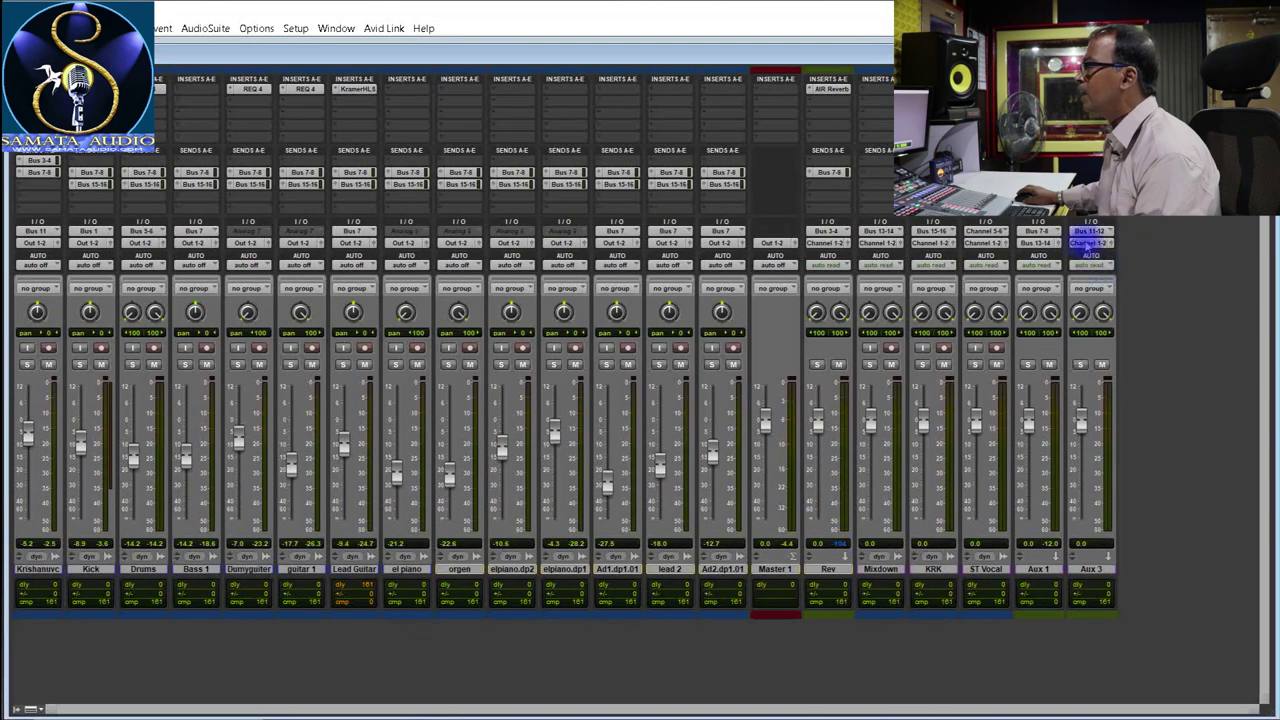
pyautogui.click(1089, 243)
pyautogui.moveTo(1118, 305)
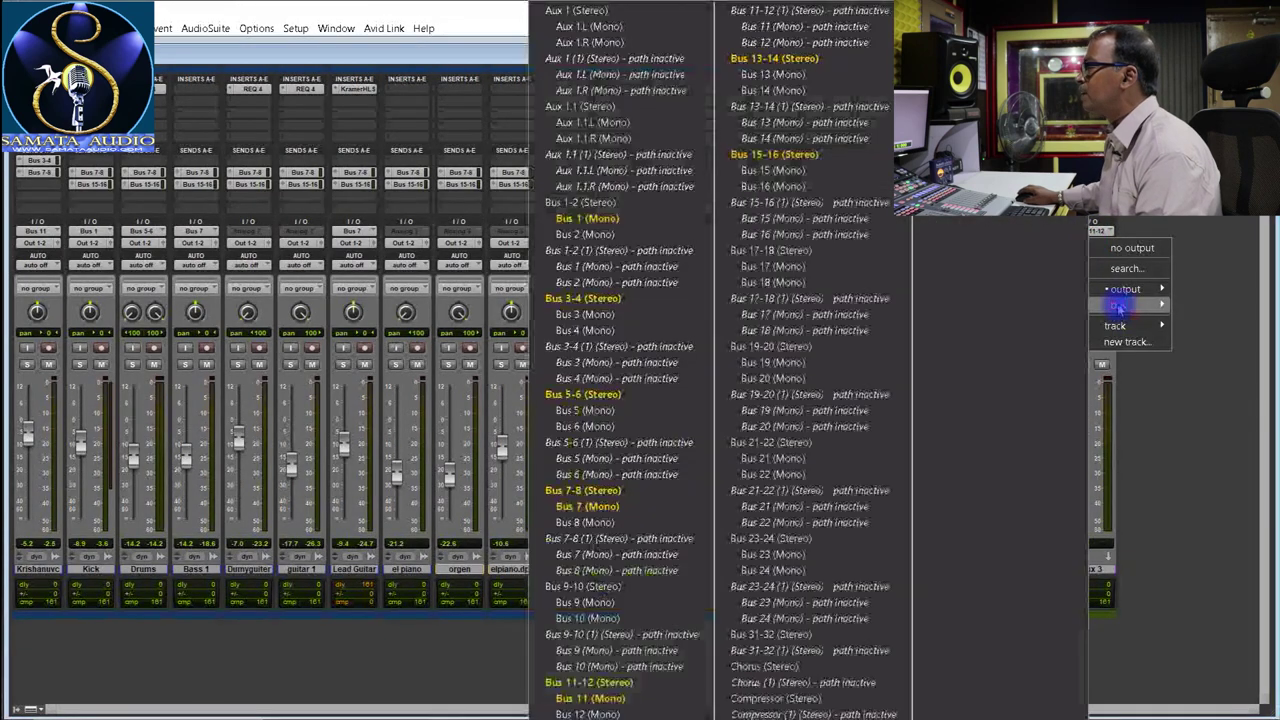
pyautogui.click(822, 252)
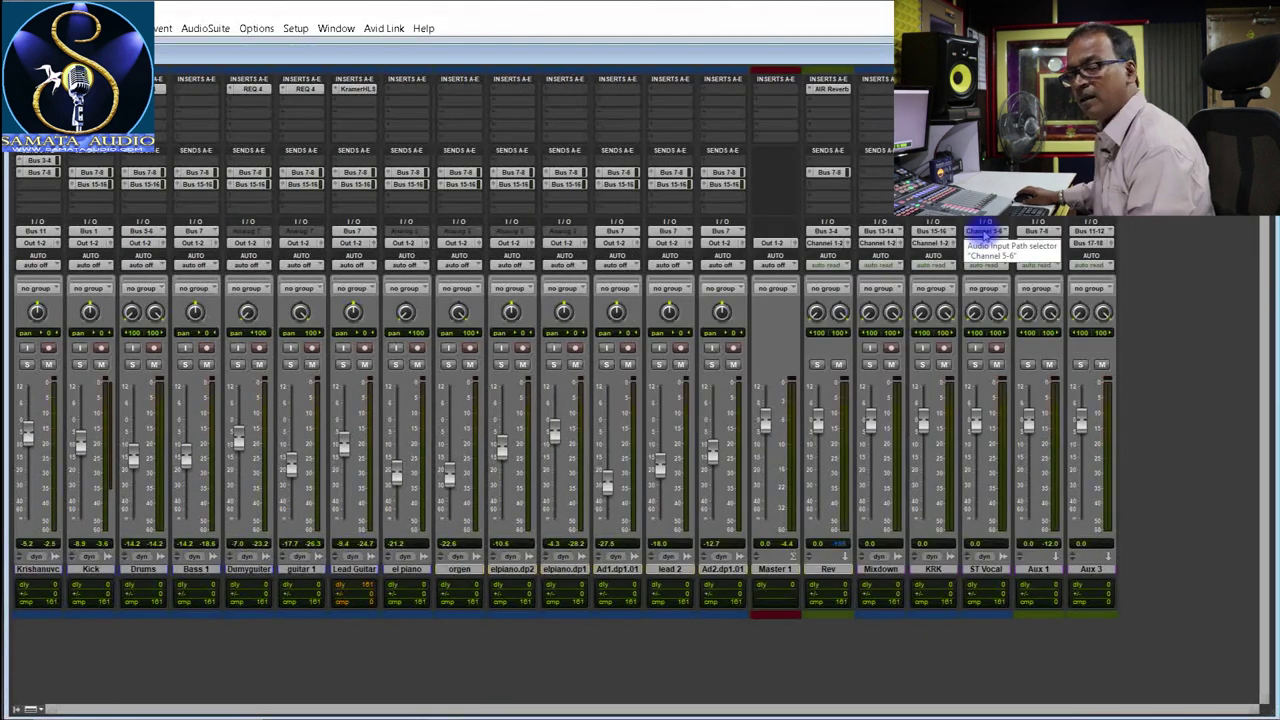
# - Set the input of the ST Vocal track to the stereo Bus 17-18
pyautogui.click(985, 232)
pyautogui.moveTo(1018, 280)
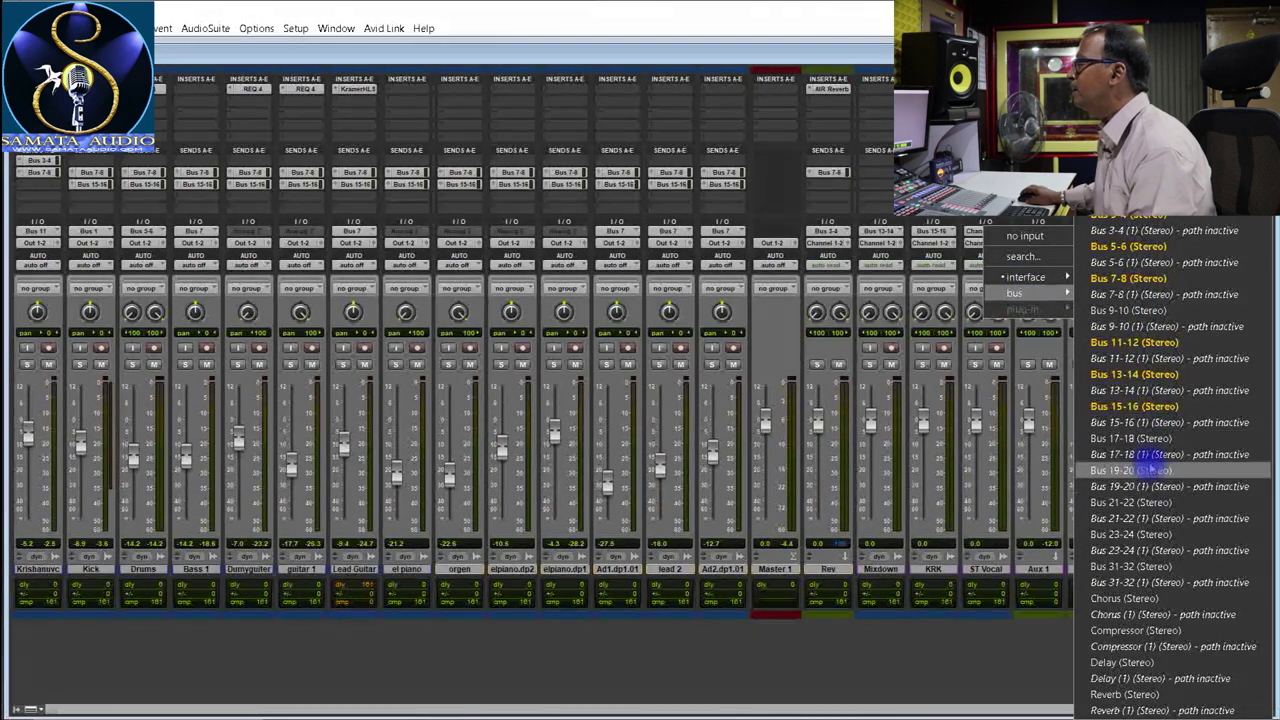
pyautogui.click(1150, 440)
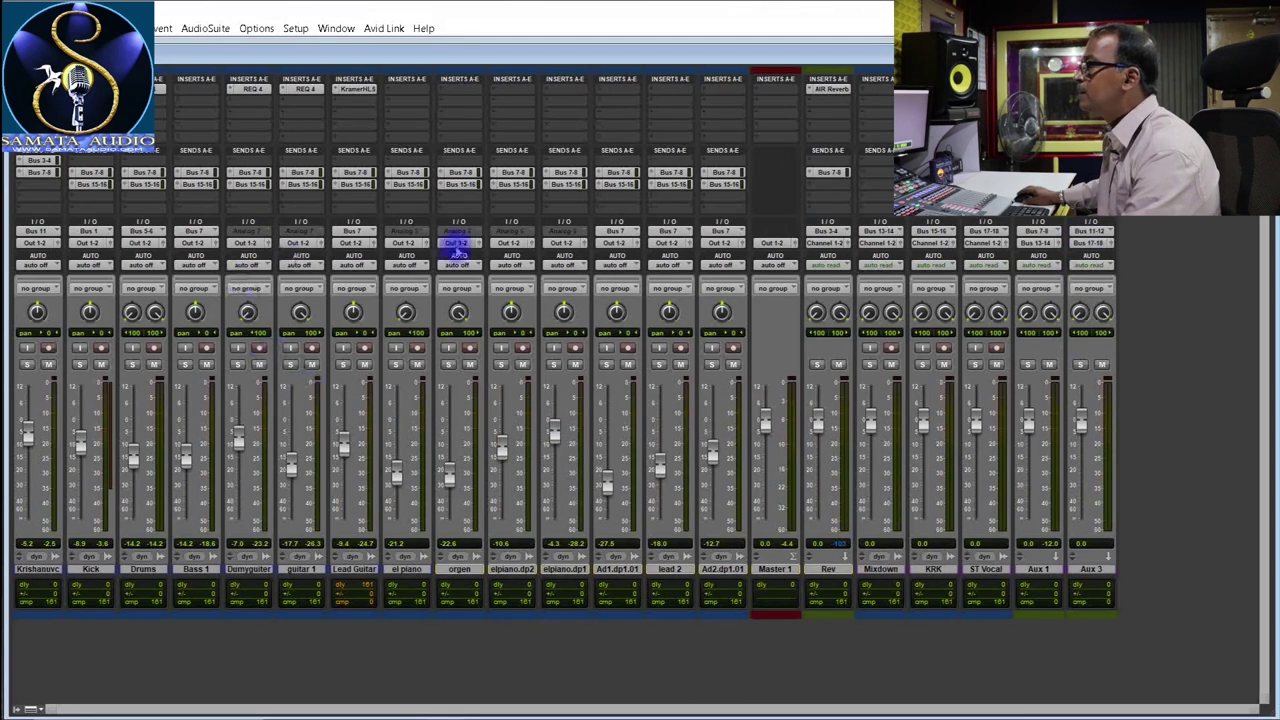
# - Look up which stereo bus feeds the input of the Aux 3 track
pyautogui.click(24, 202)
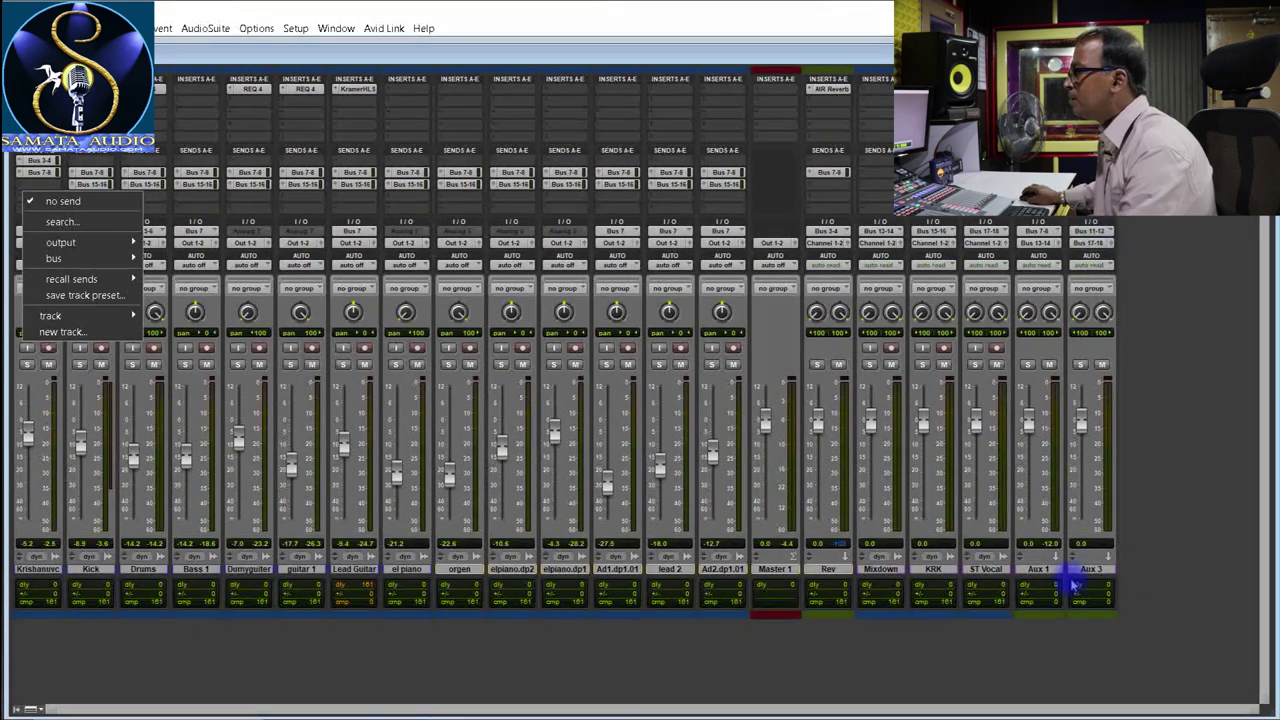
pyautogui.click(1092, 232)
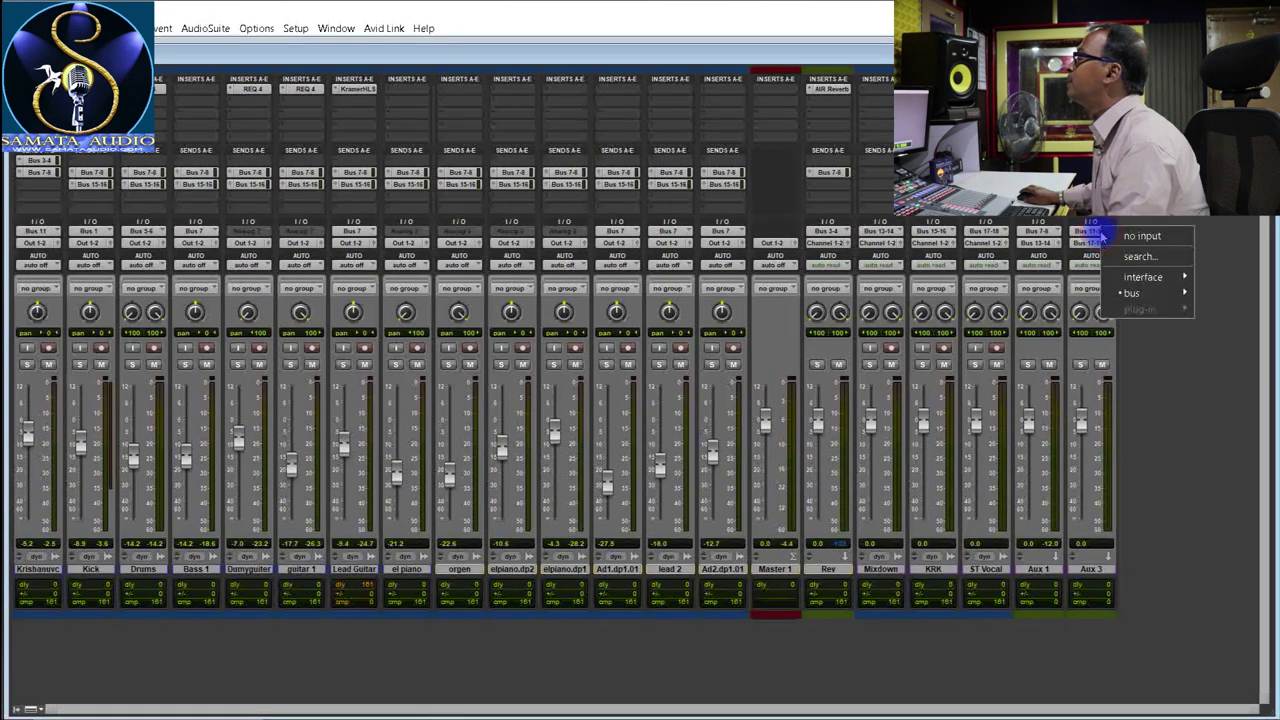
pyautogui.moveTo(1130, 293)
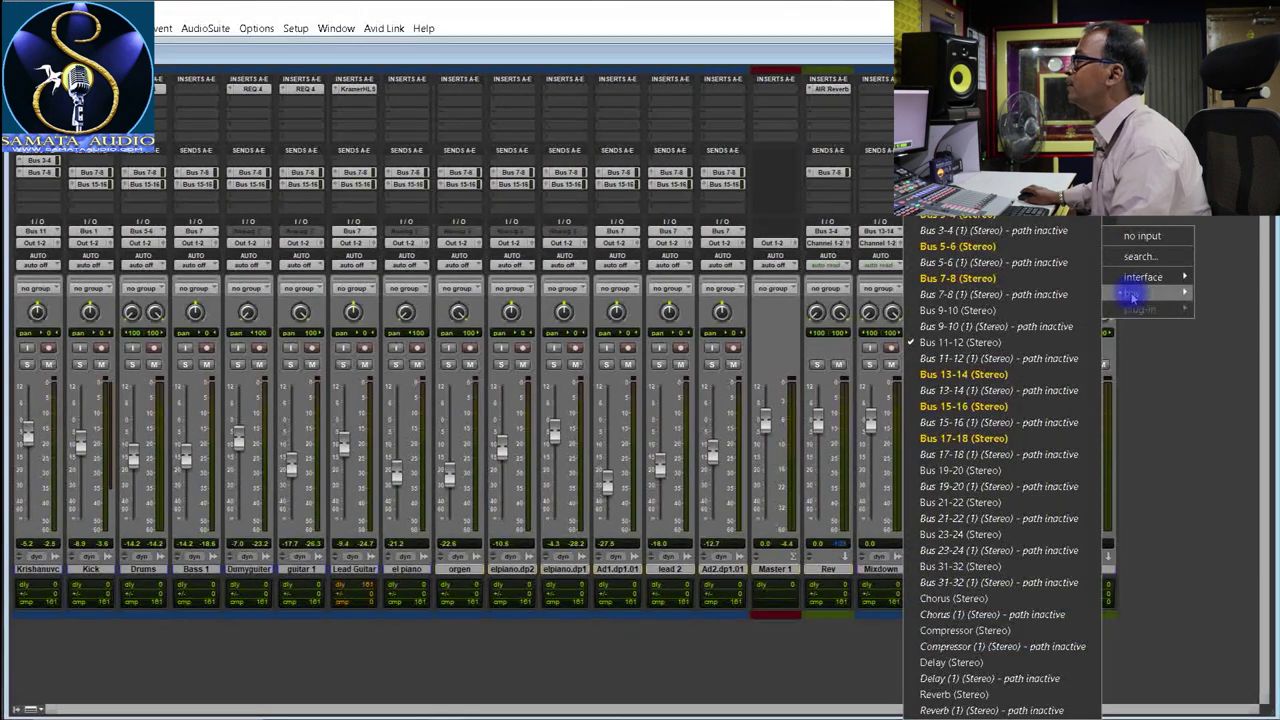
pyautogui.click(1000, 342)
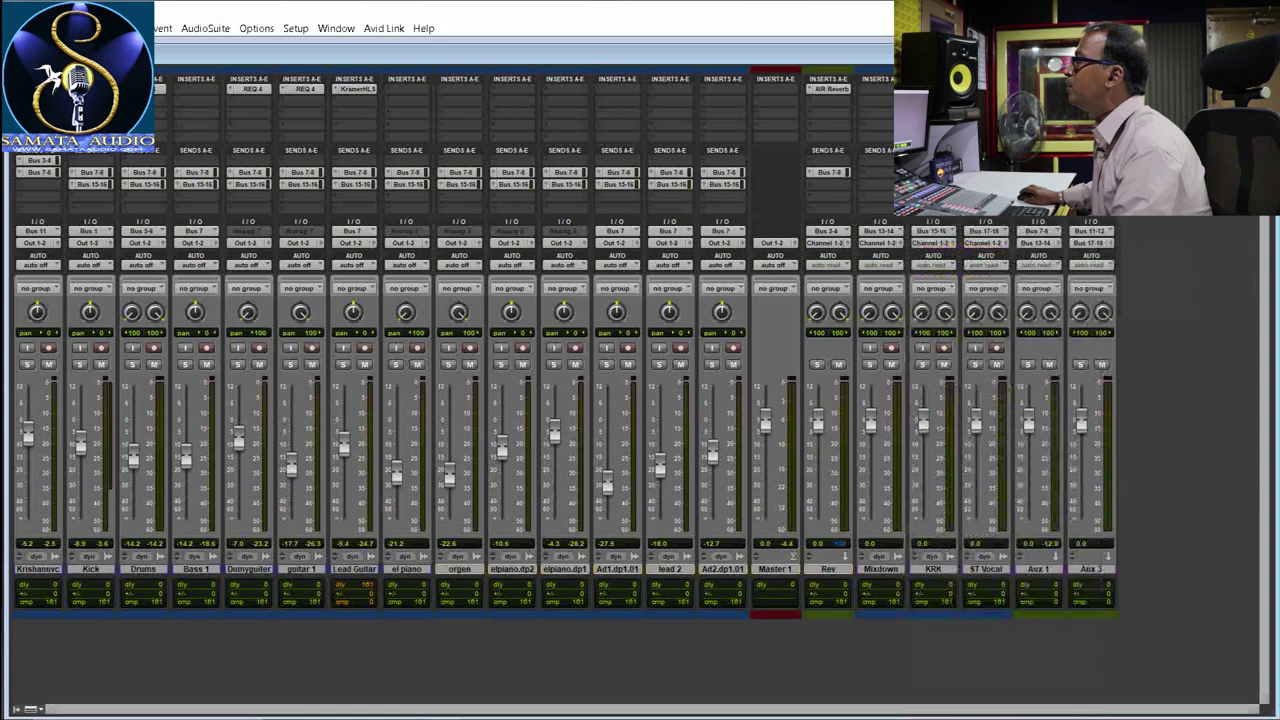
# - Add a stereo Bus 11-12 send in the vocal track's fourth send slot and raise its level to 0.0 dB
pyautogui.click(22, 201)
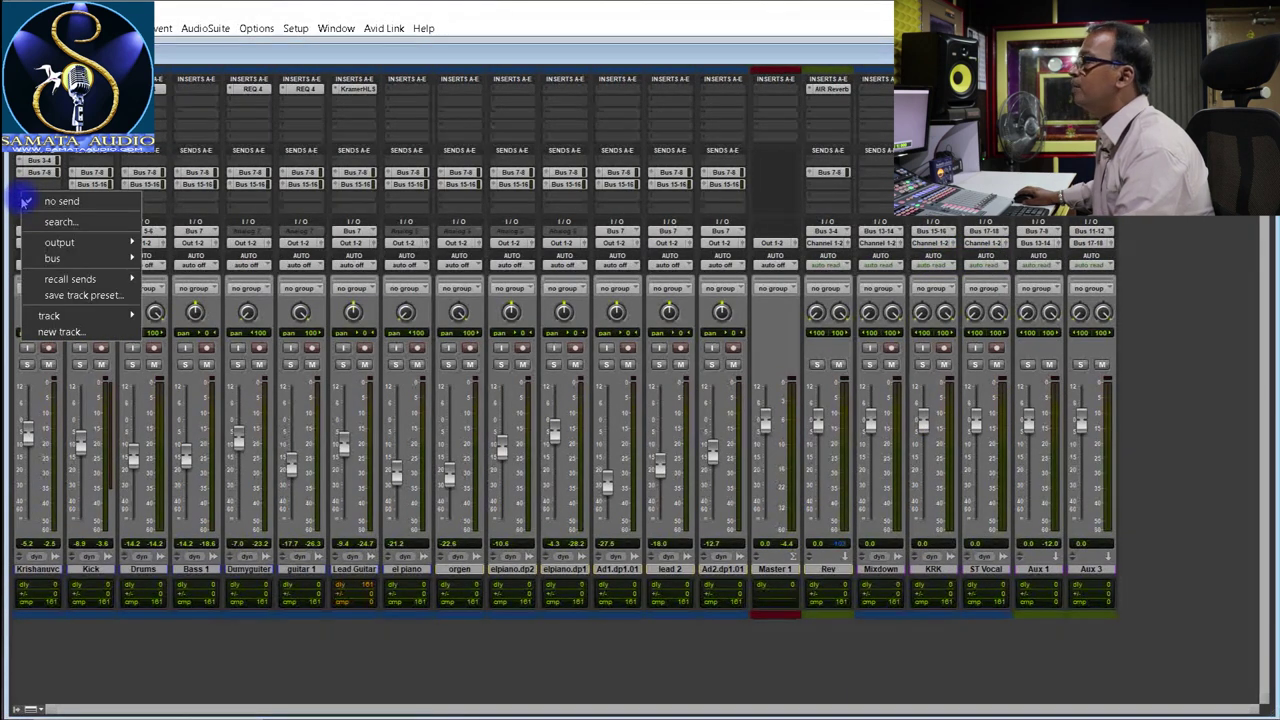
pyautogui.moveTo(45, 258)
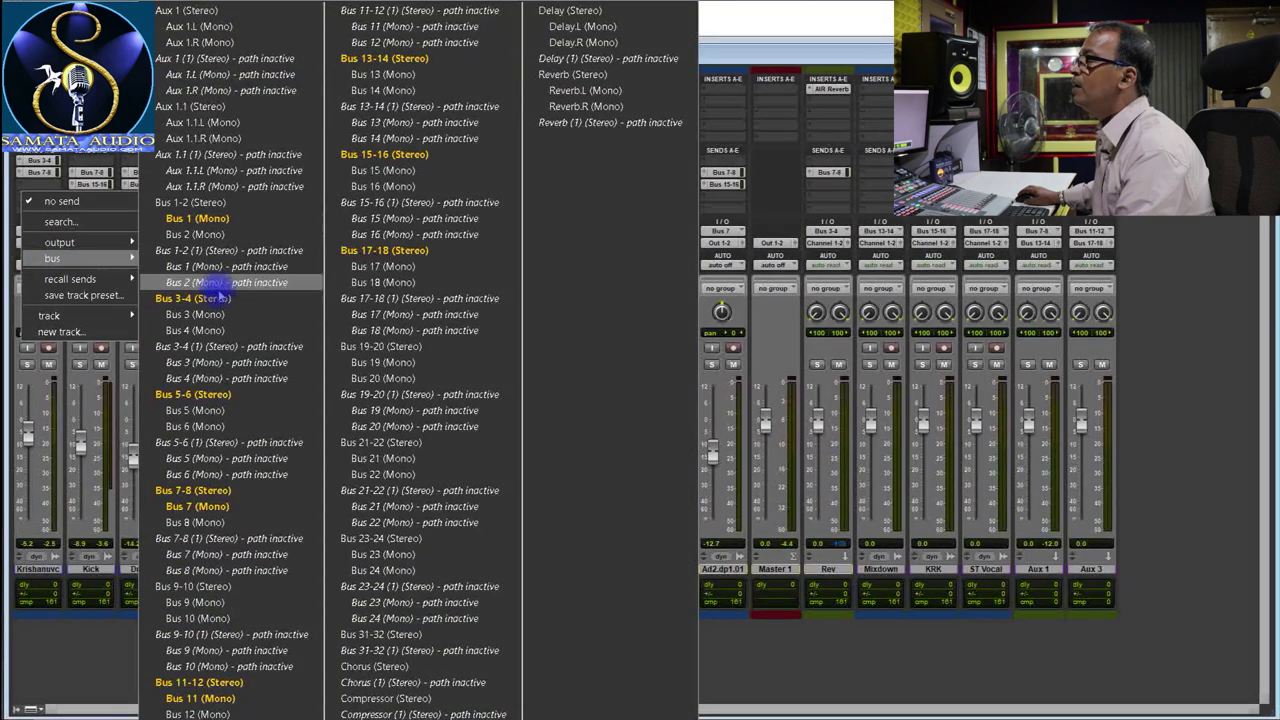
pyautogui.click(235, 686)
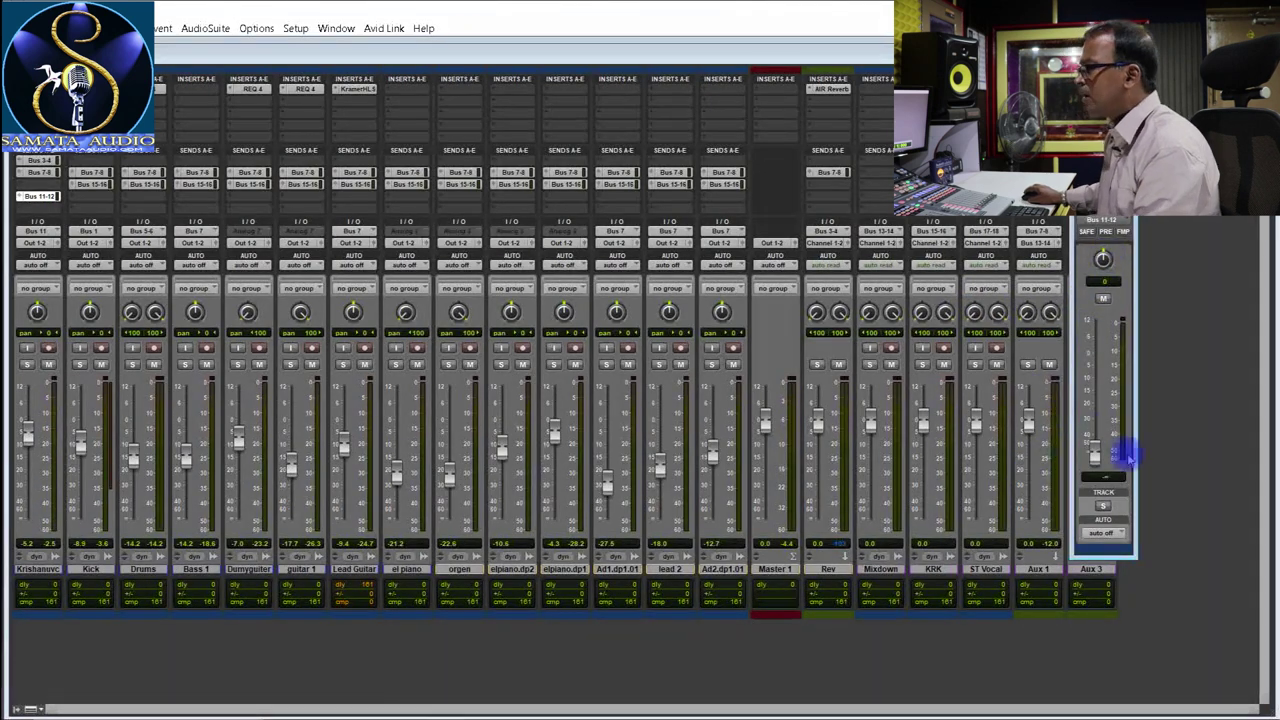
pyautogui.keyDown('alt'); pyautogui.click(1097, 452); pyautogui.keyUp('alt')
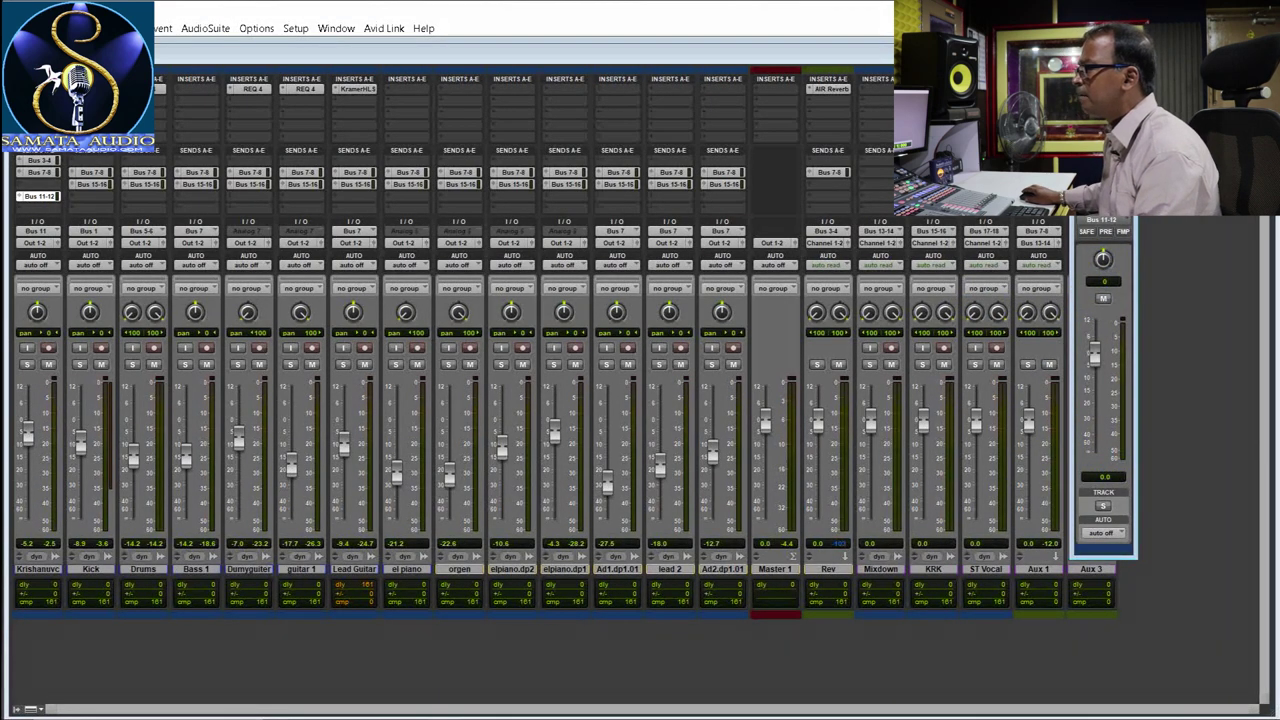
pyautogui.click(42, 197)
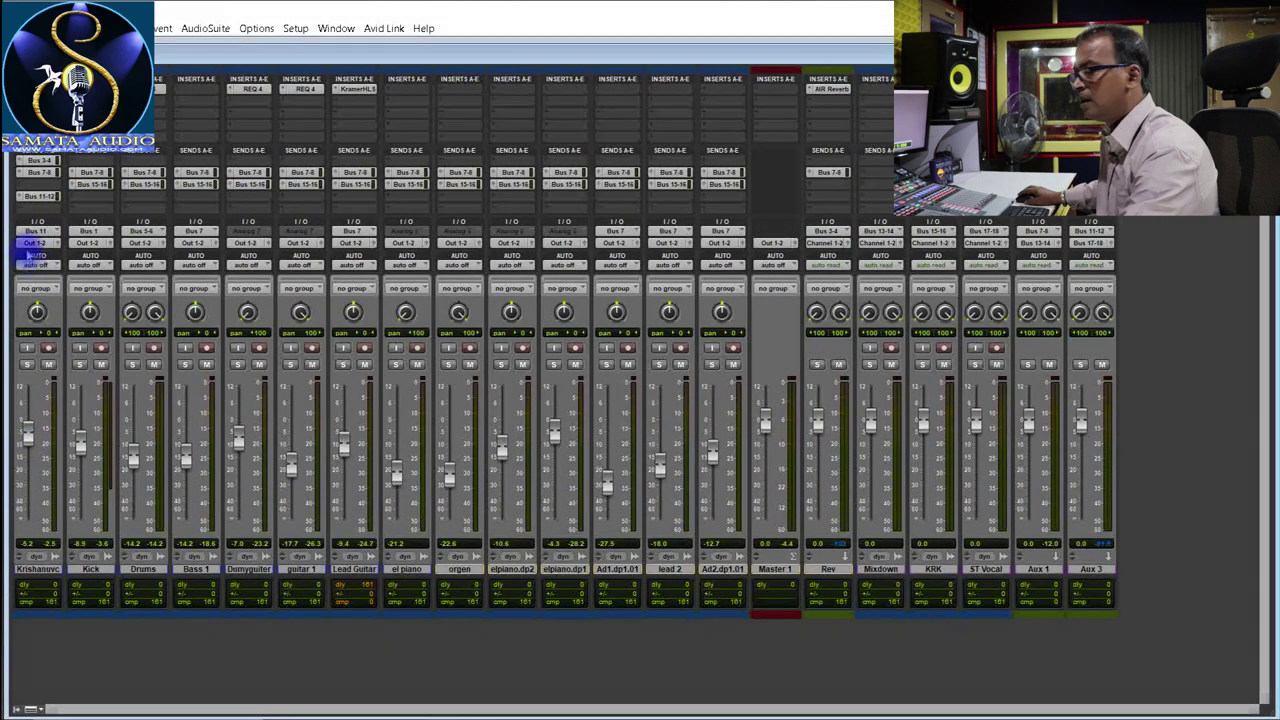
# - Arm the Mixdown, KRK and ST Vocal tracks for recording with input monitoring on, and briefly play the song to check their signal
pyautogui.click(890, 348)
pyautogui.click(944, 349)
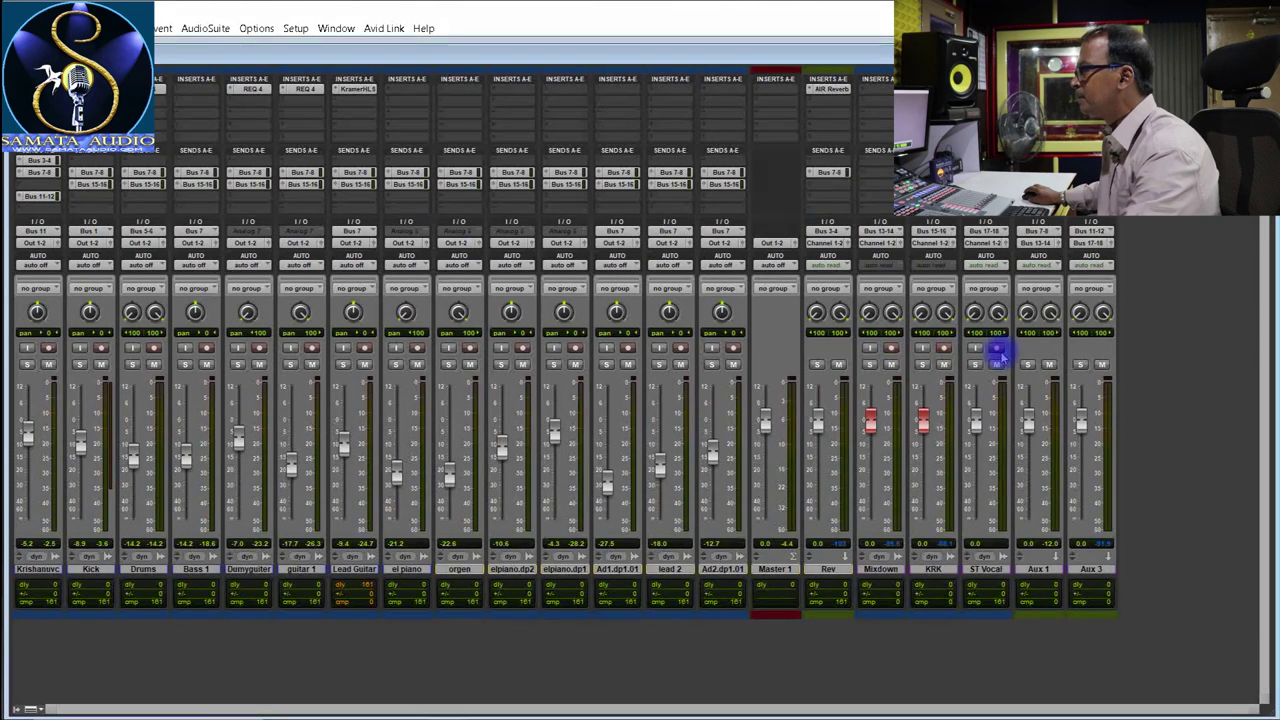
pyautogui.click(996, 349)
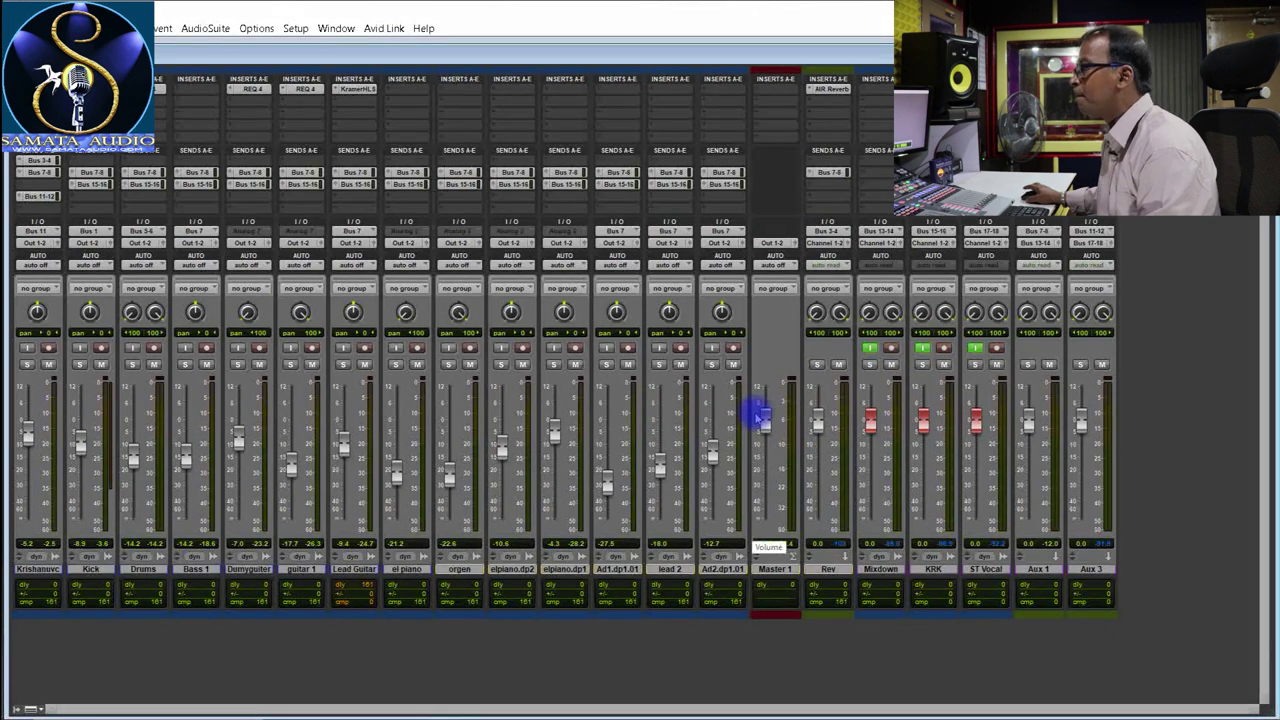
pyautogui.press('space')
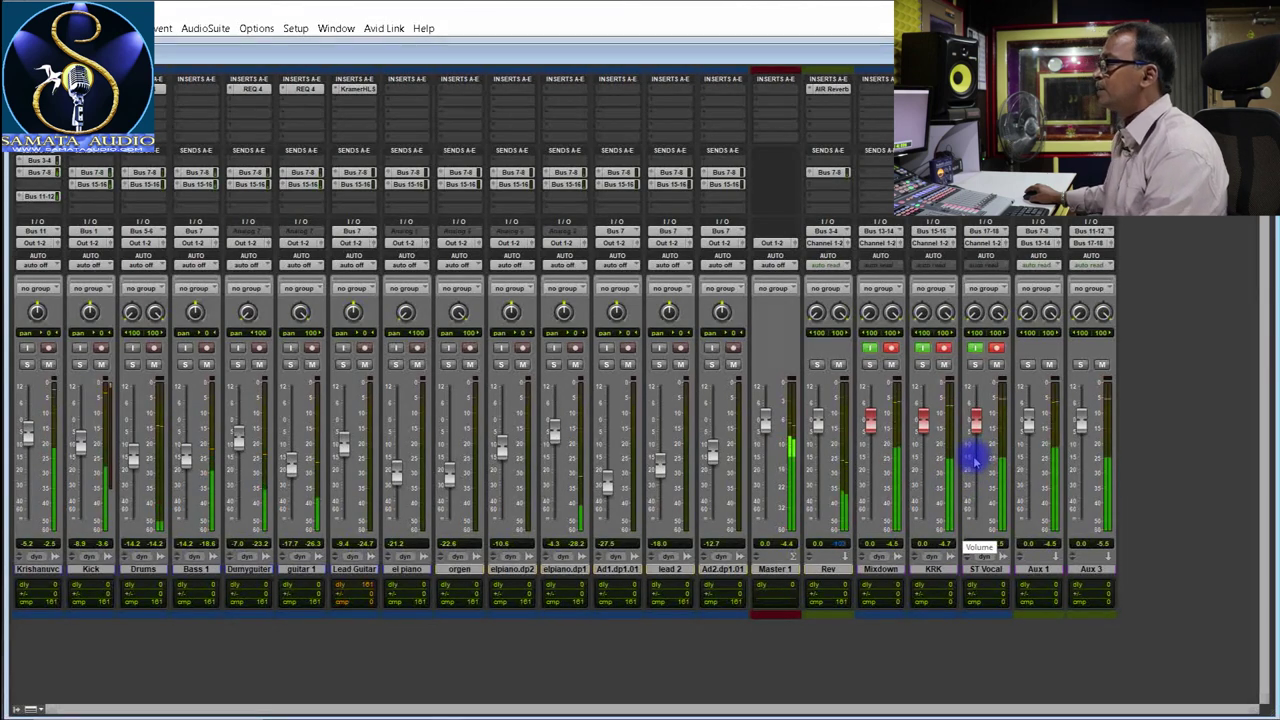
pyautogui.press('space')
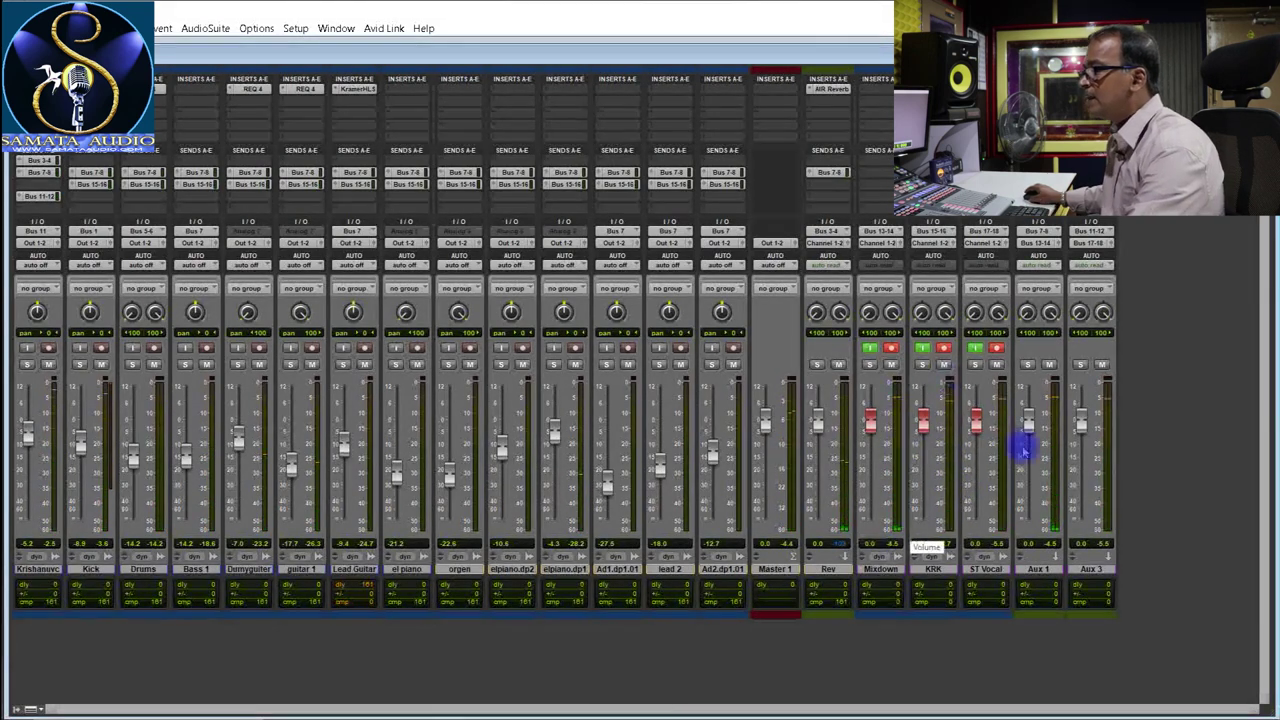
# - Record the song from bar 30 for about nine bars onto the Mixdown, KRK and ST Vocal tracks in the Edit window
pyautogui.hotkey('ctrl', '=')
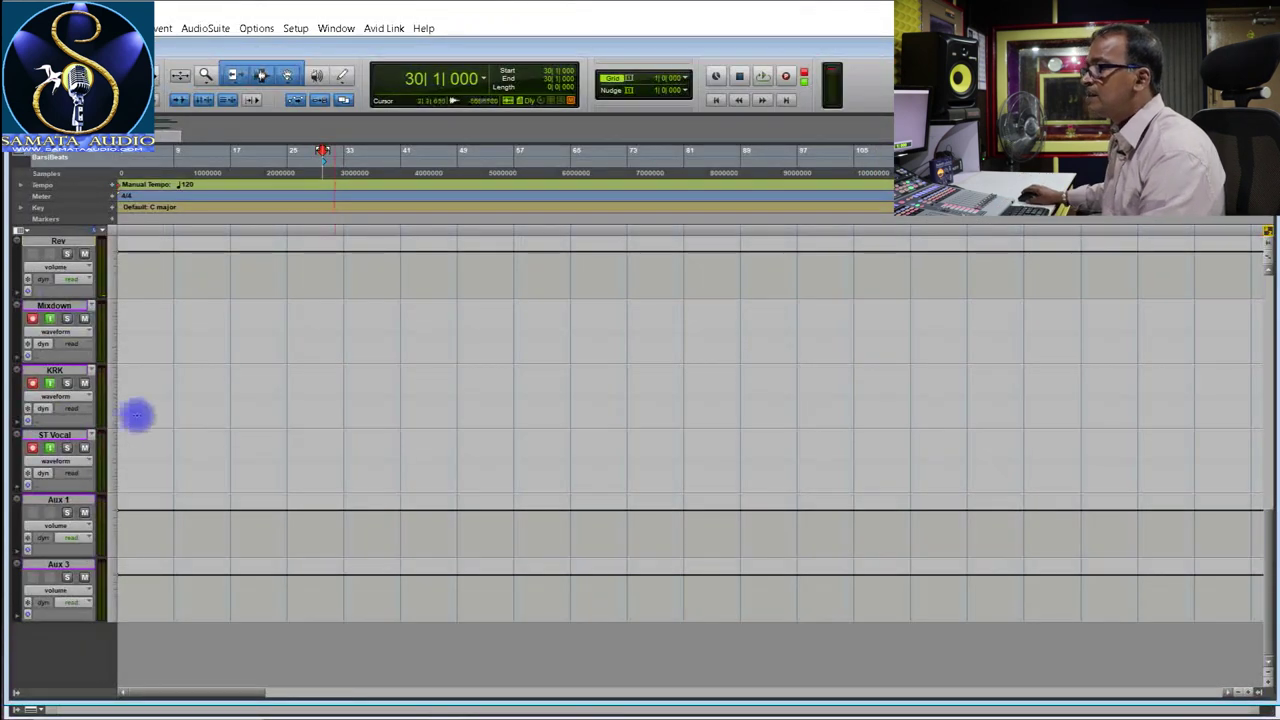
pyautogui.scroll(2, 292, 405)
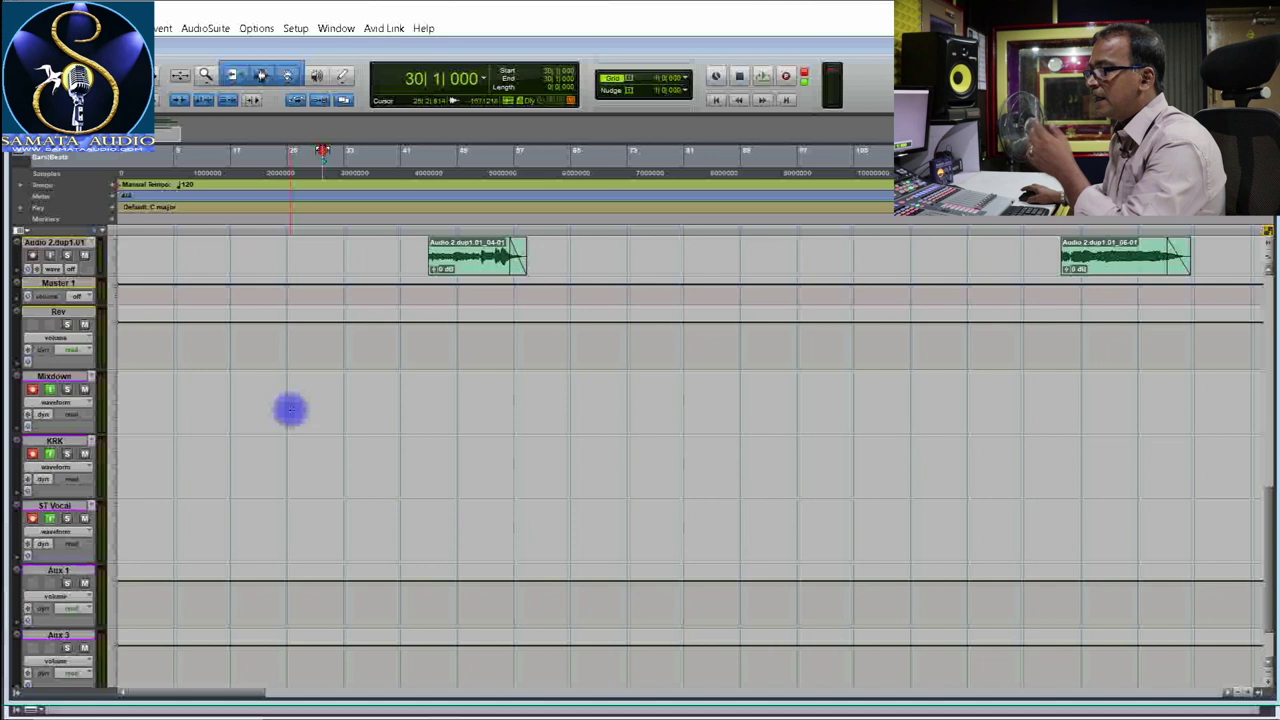
pyautogui.scroll(-1, 290, 410)
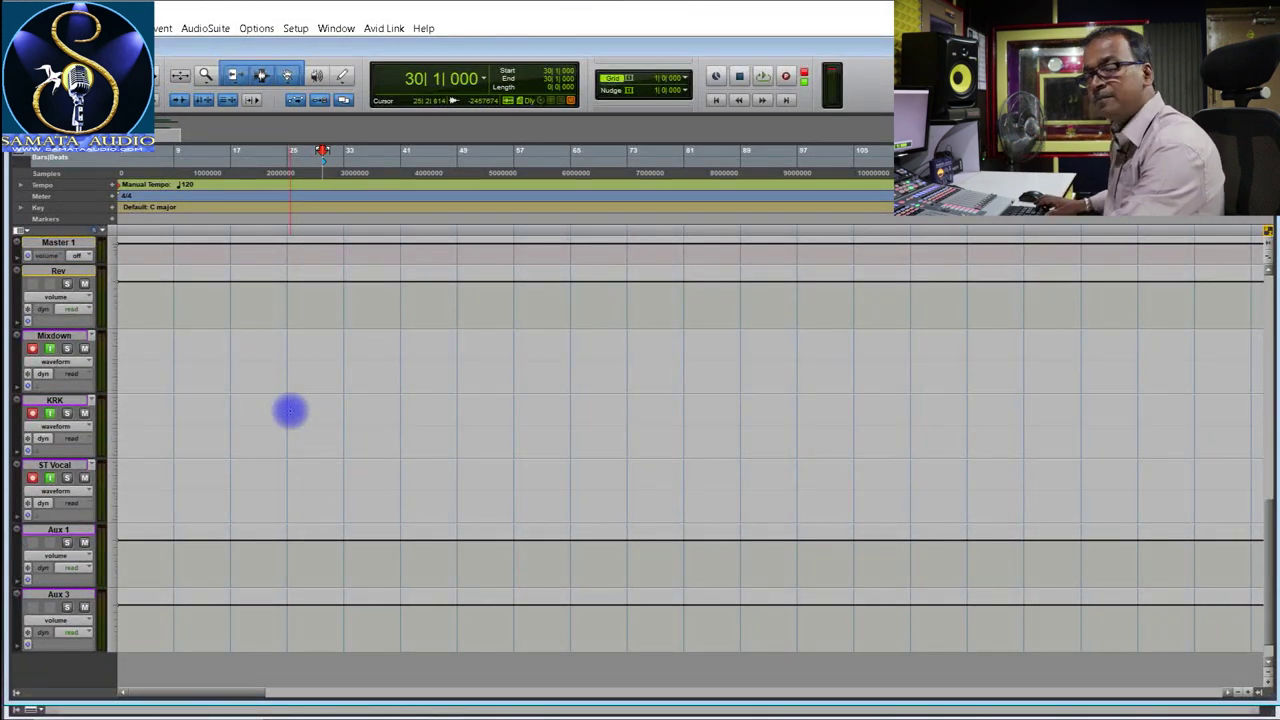
pyautogui.press('KP_3')
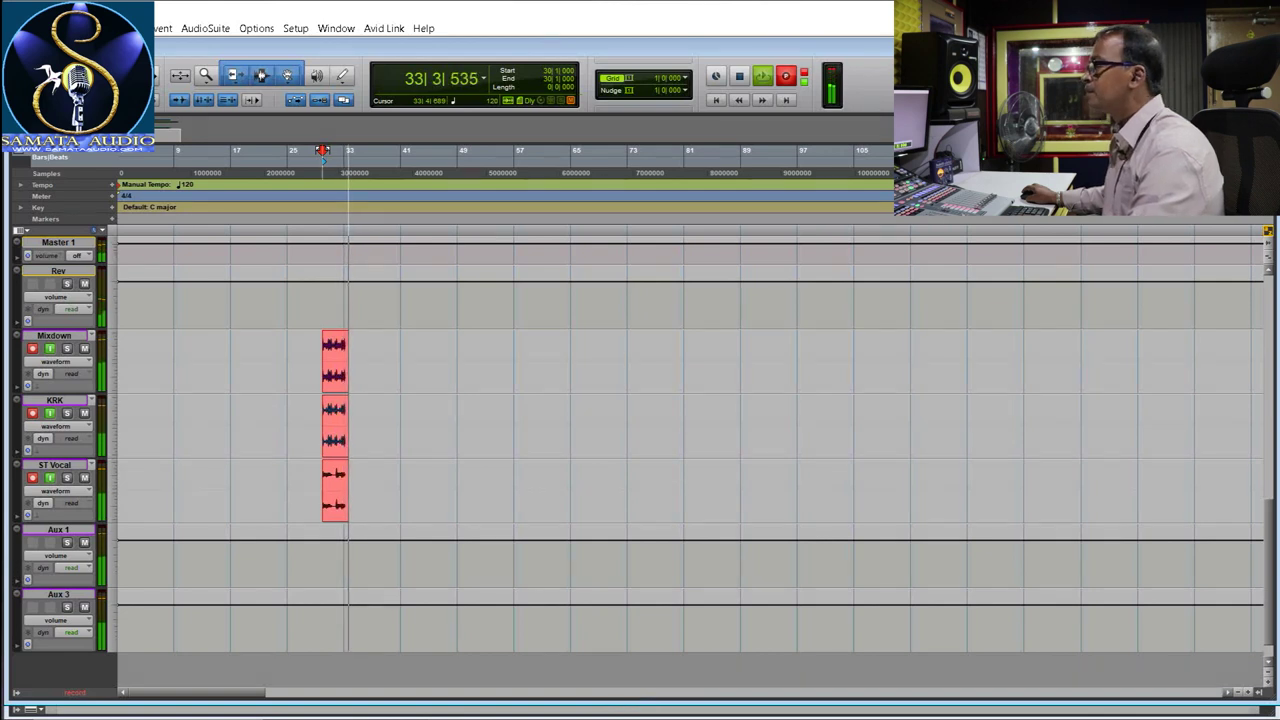
pyautogui.press('t')
pyautogui.press('t')
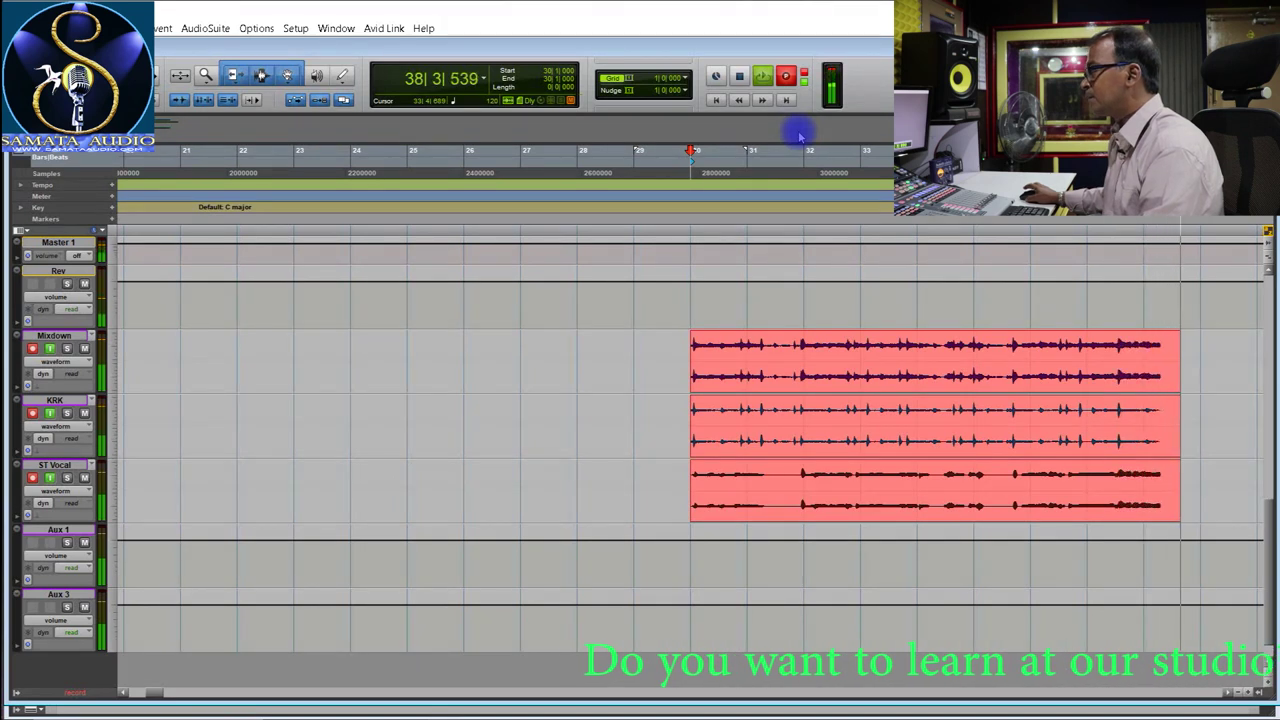
pyautogui.press('space')
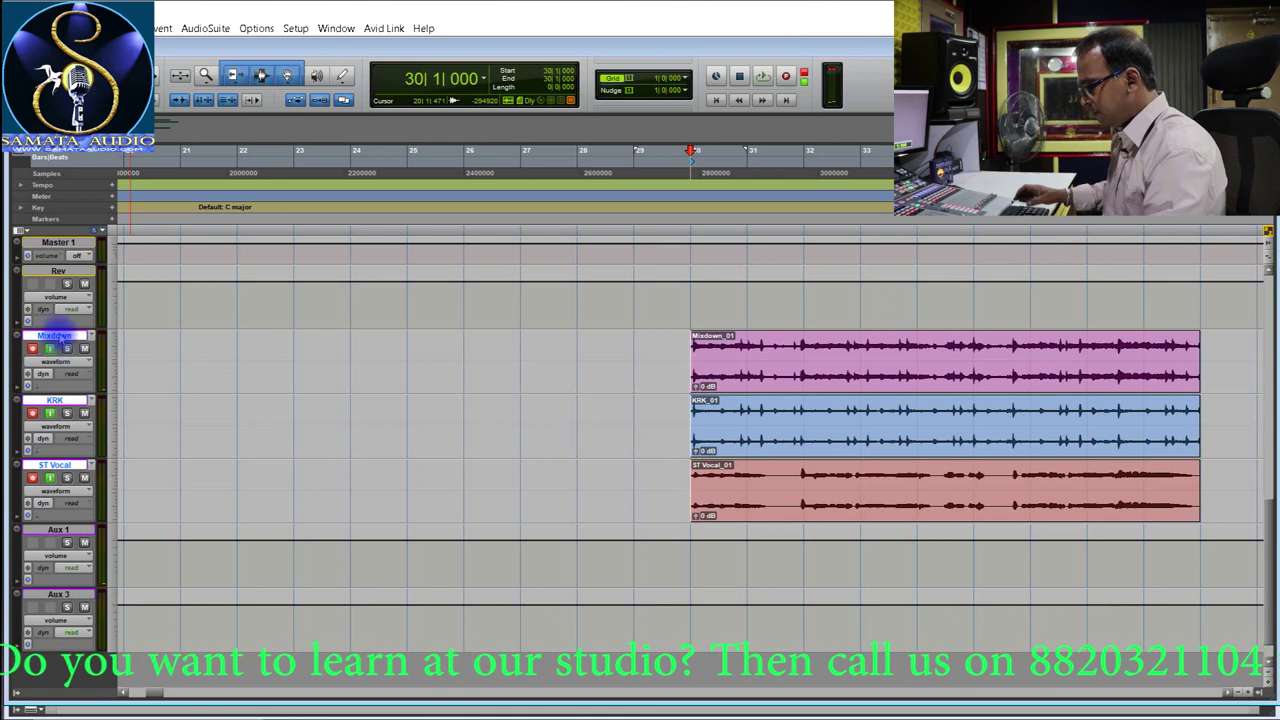
# - Turn off input monitoring and record arming on the Mixdown, KRK and ST Vocal tracks
pyautogui.press('k')
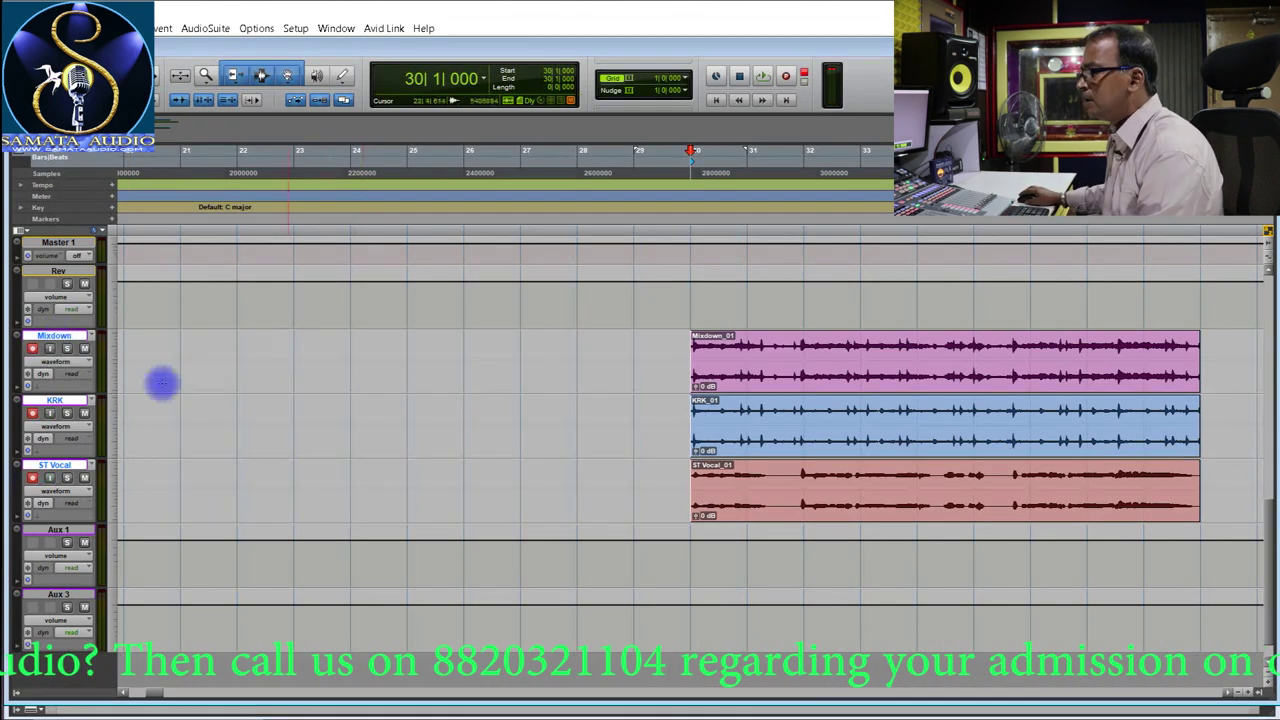
pyautogui.click(31, 350)
pyautogui.click(33, 413)
pyautogui.click(33, 478)
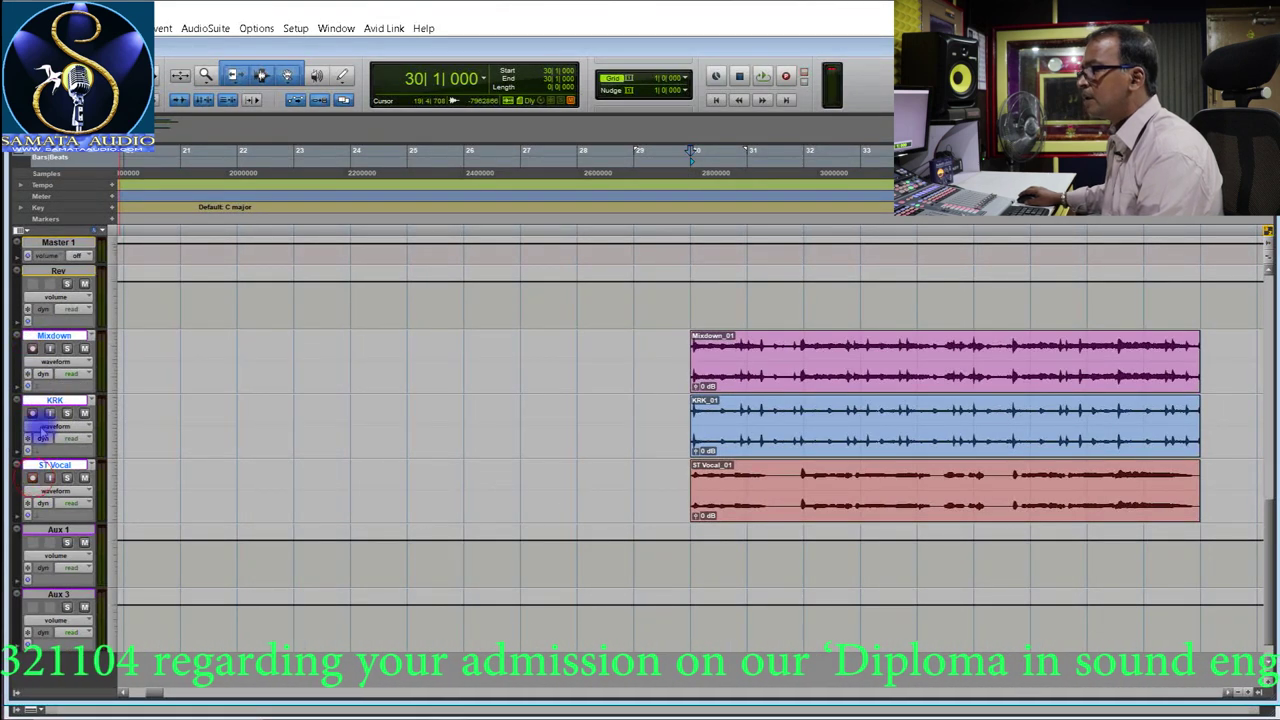
# - Solo the Mixdown track, listen to its recording from bar 30, and release the solo
pyautogui.click(66, 348)
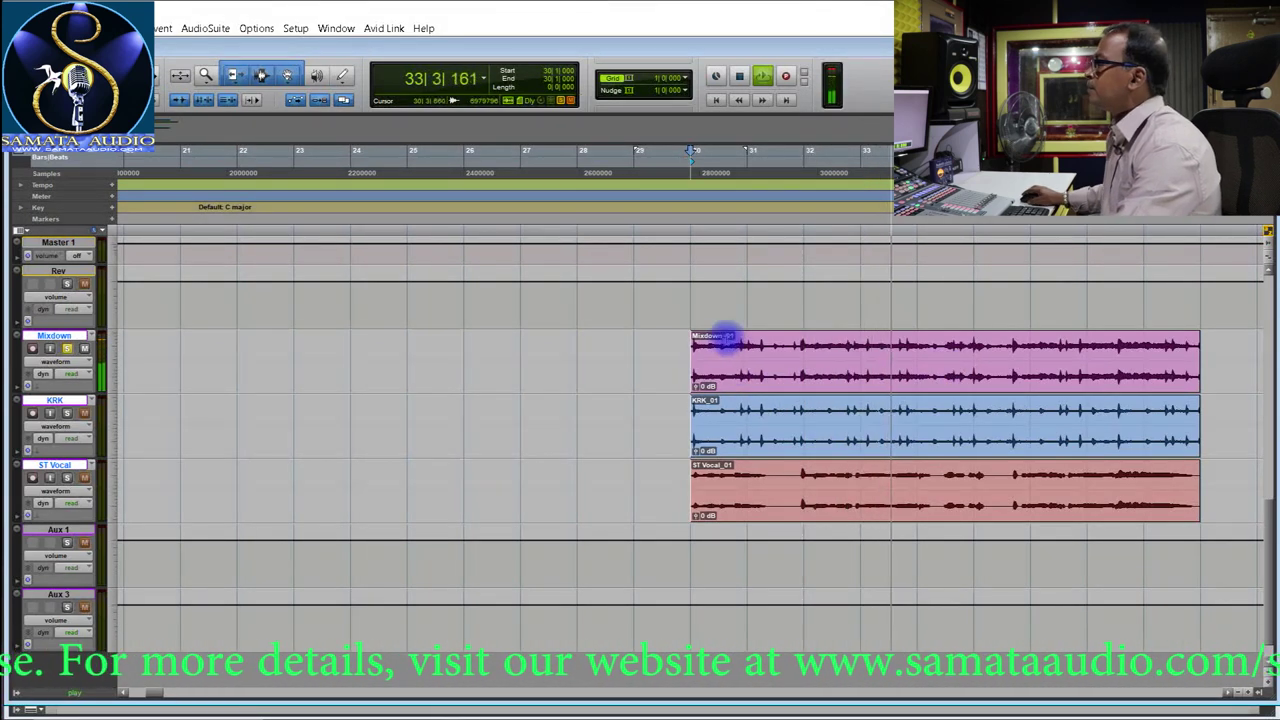
pyautogui.press('space')
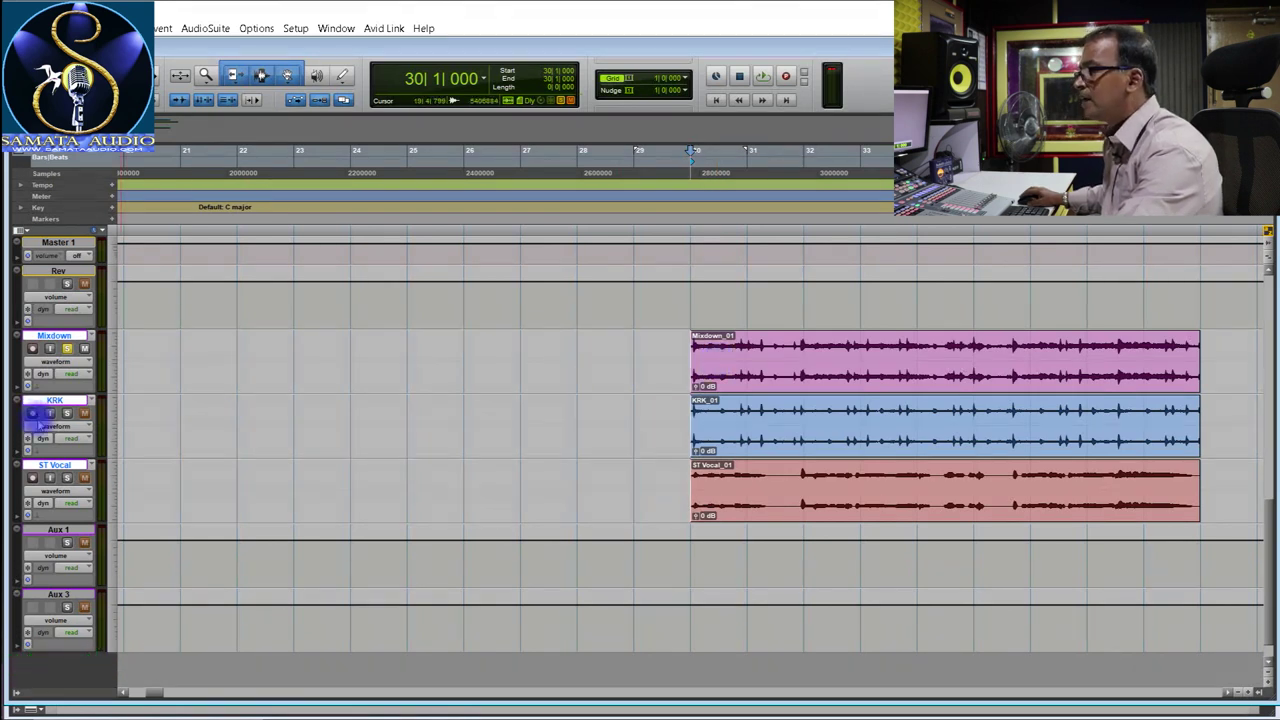
pyautogui.click(67, 348)
# - Listen to the KRK and ST Vocal recordings from bar 30 in turn, soloing each track for its playback
pyautogui.click(67, 413)
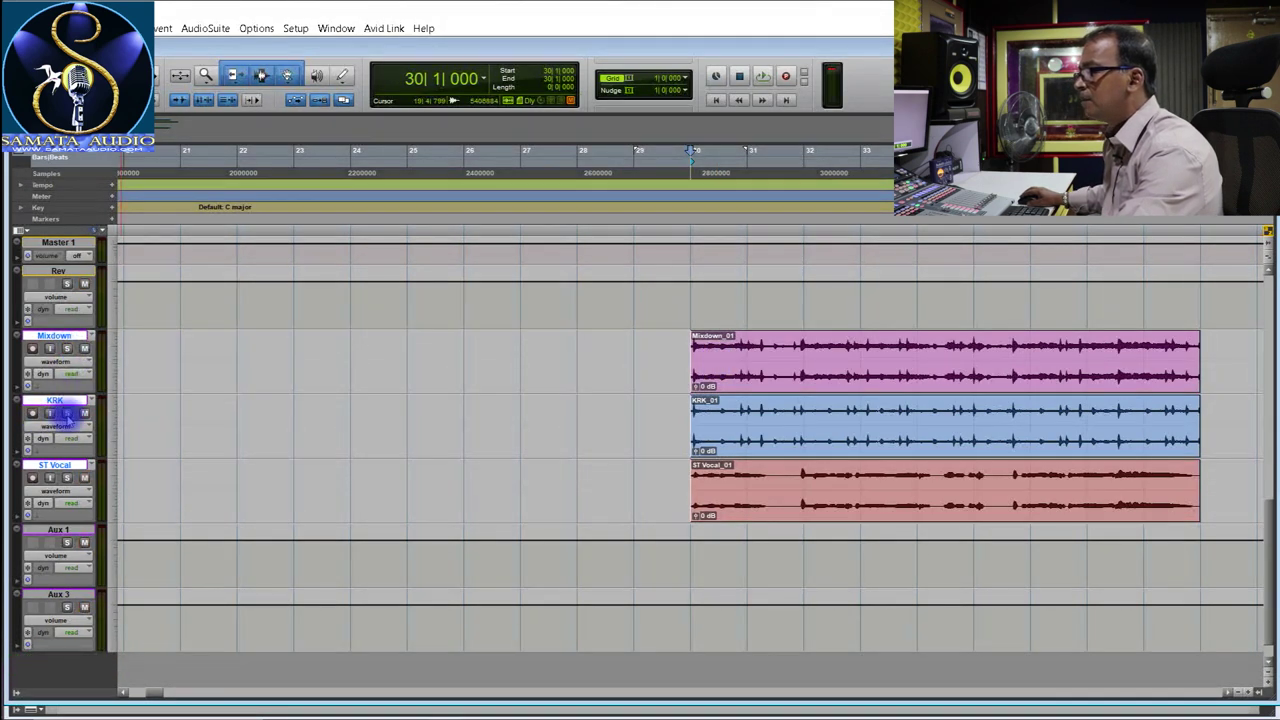
pyautogui.press('space')
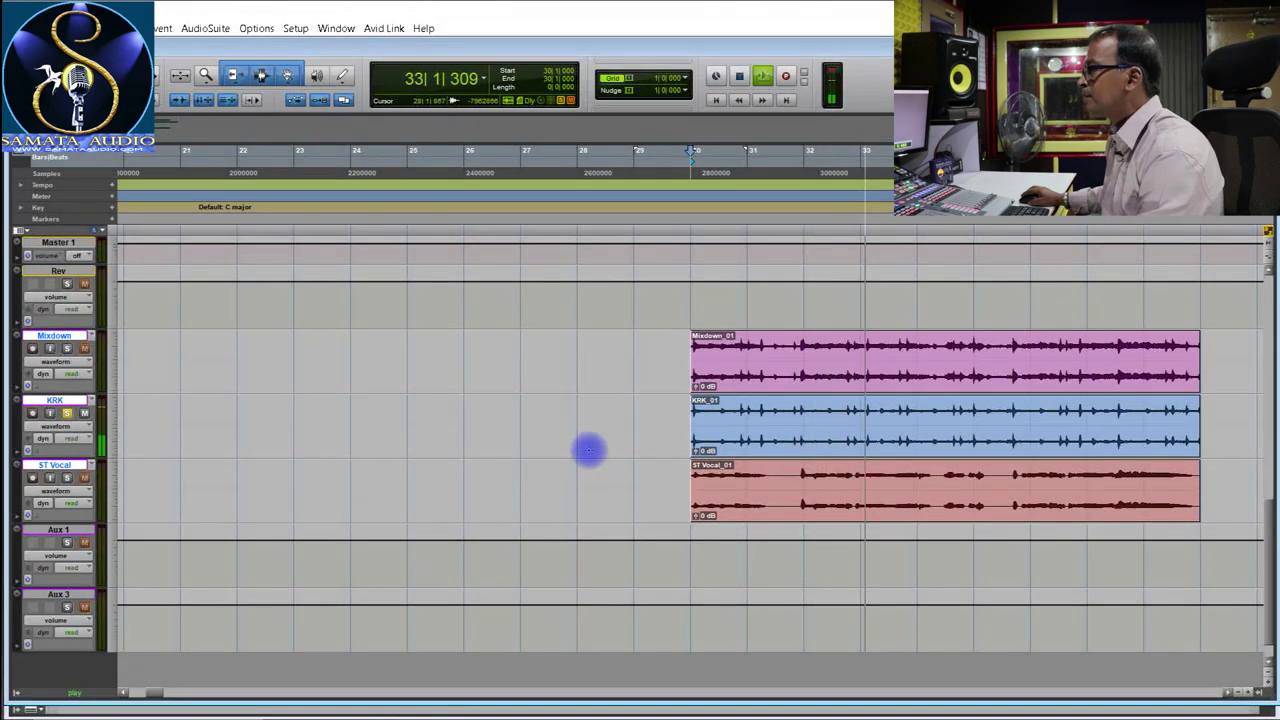
pyautogui.press('space')
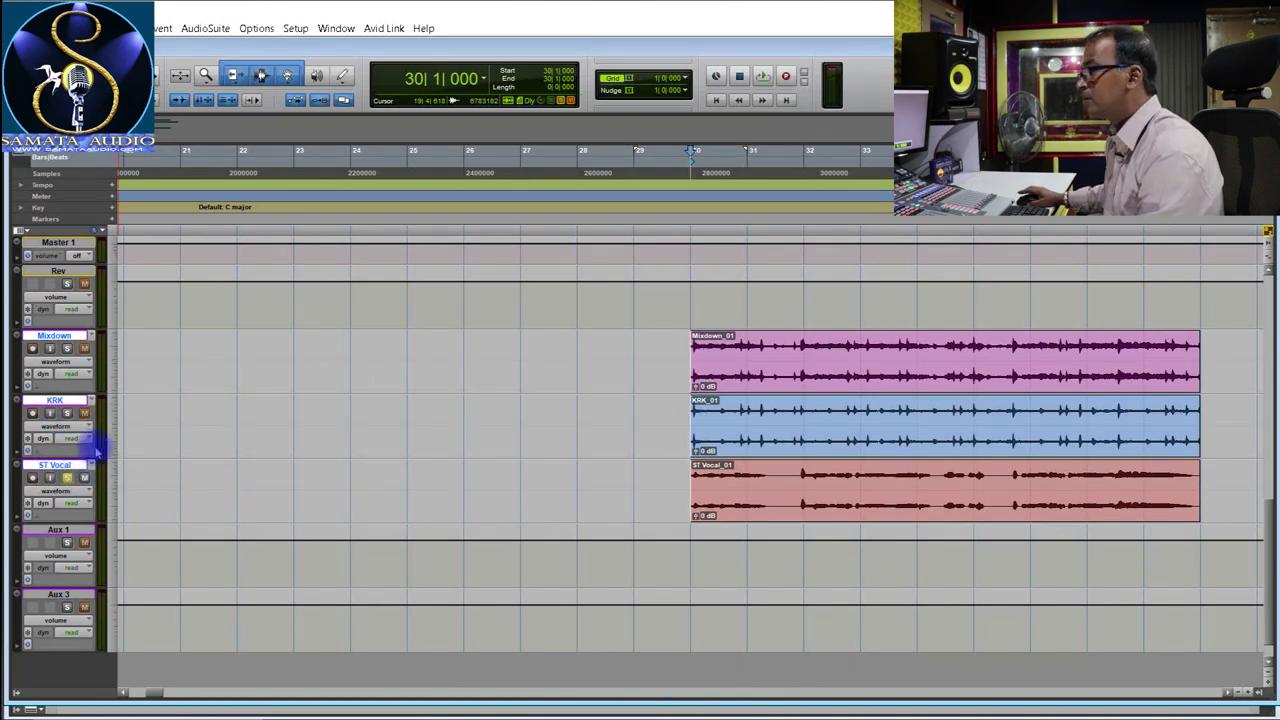
pyautogui.press('space')
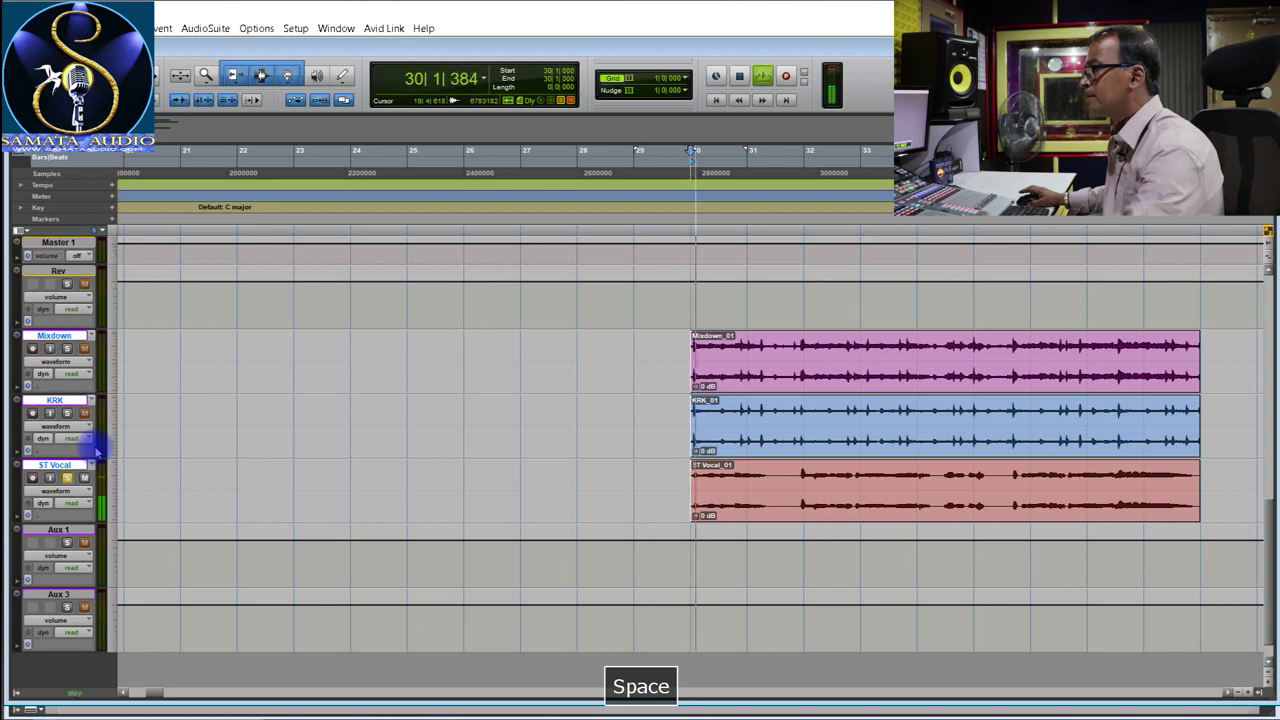